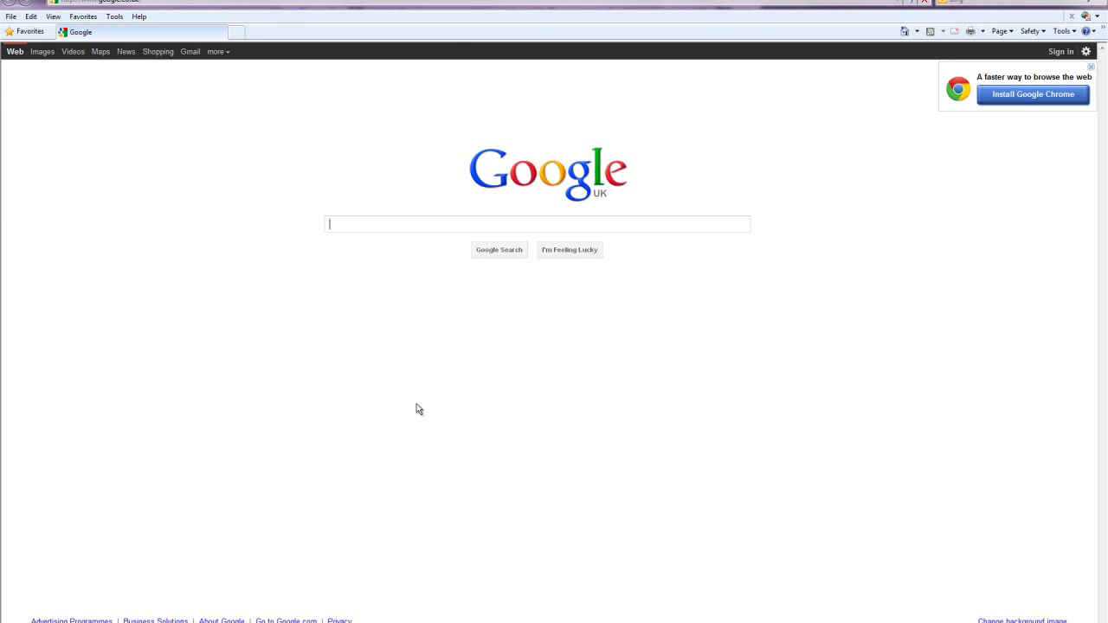
Search Google for "celtic knot" and open the image results
{"action": "type", "text": "c"}
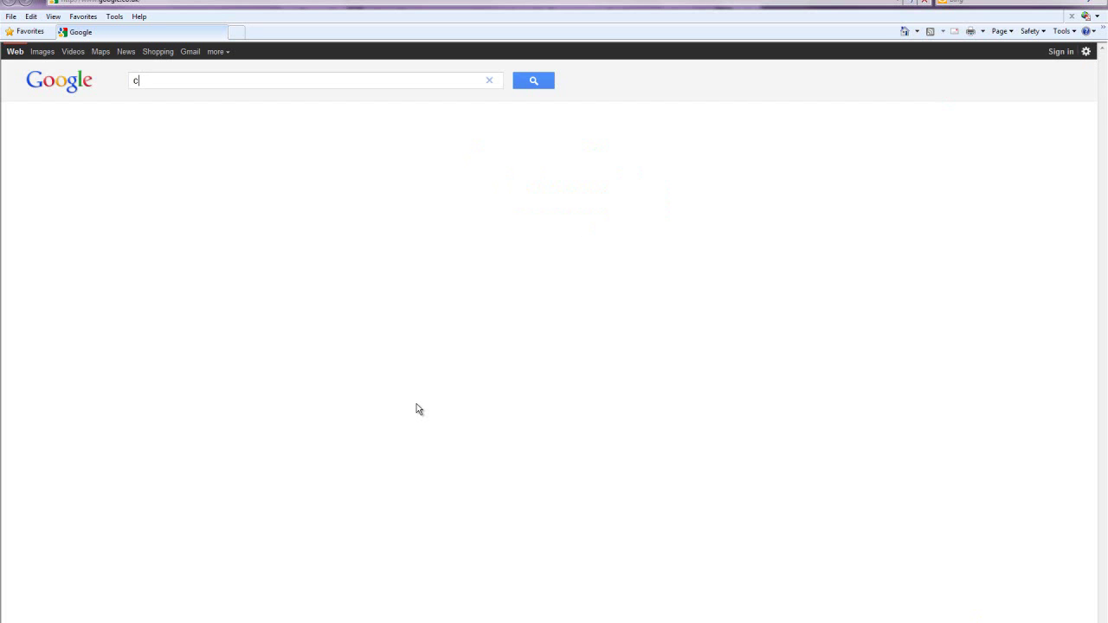
{"action": "type", "text": "eltic knot"}
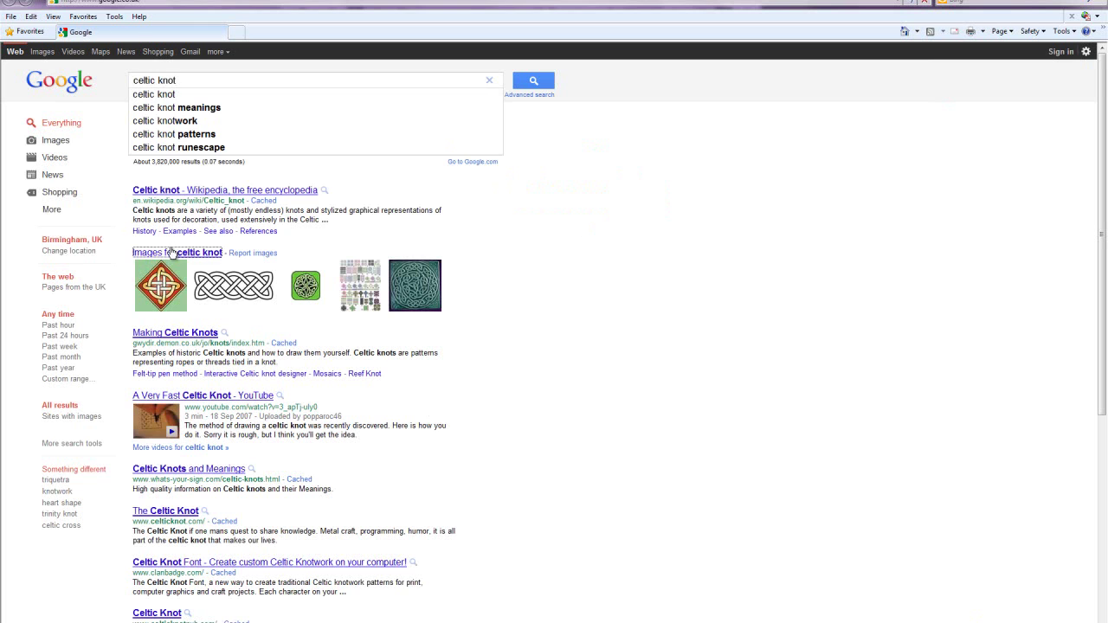
{"action": "left_click", "coordinate": [171, 252]}
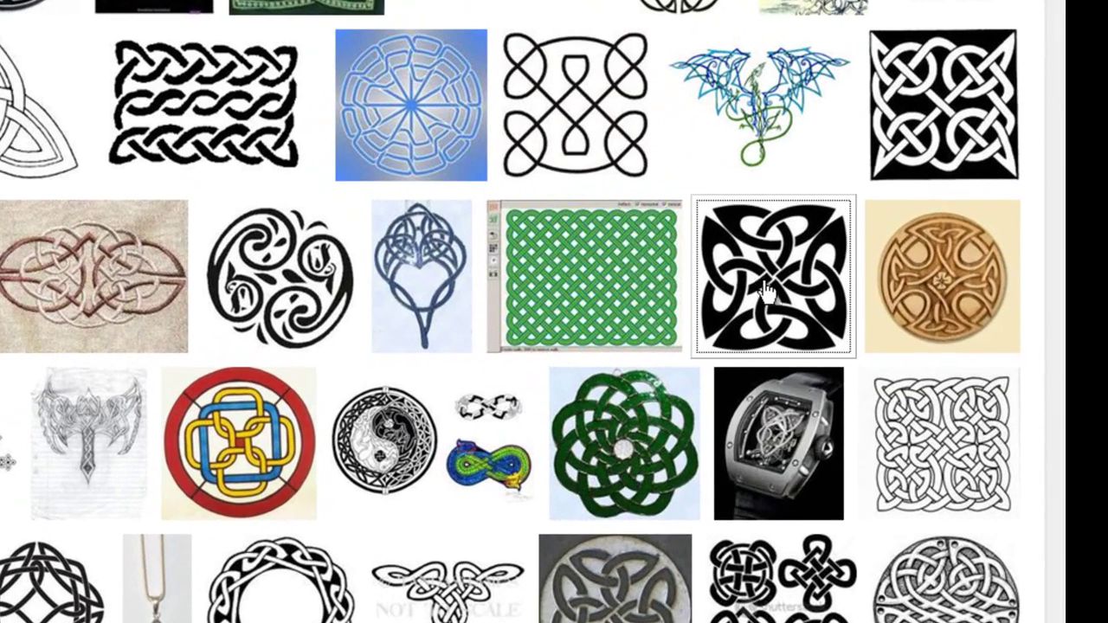
Copy the black Celtic-Knot-3.png image from the results and switch to ArtCAM JewelSmith
{"action": "mouse_move", "coordinate": [768, 292]}
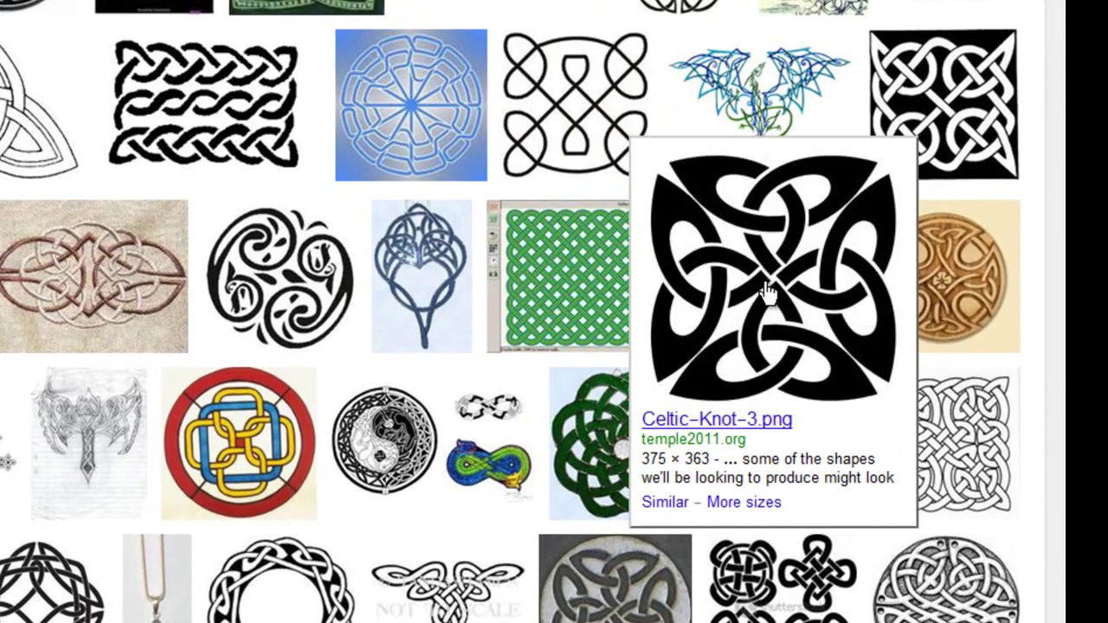
{"action": "right_click", "coordinate": [769, 292]}
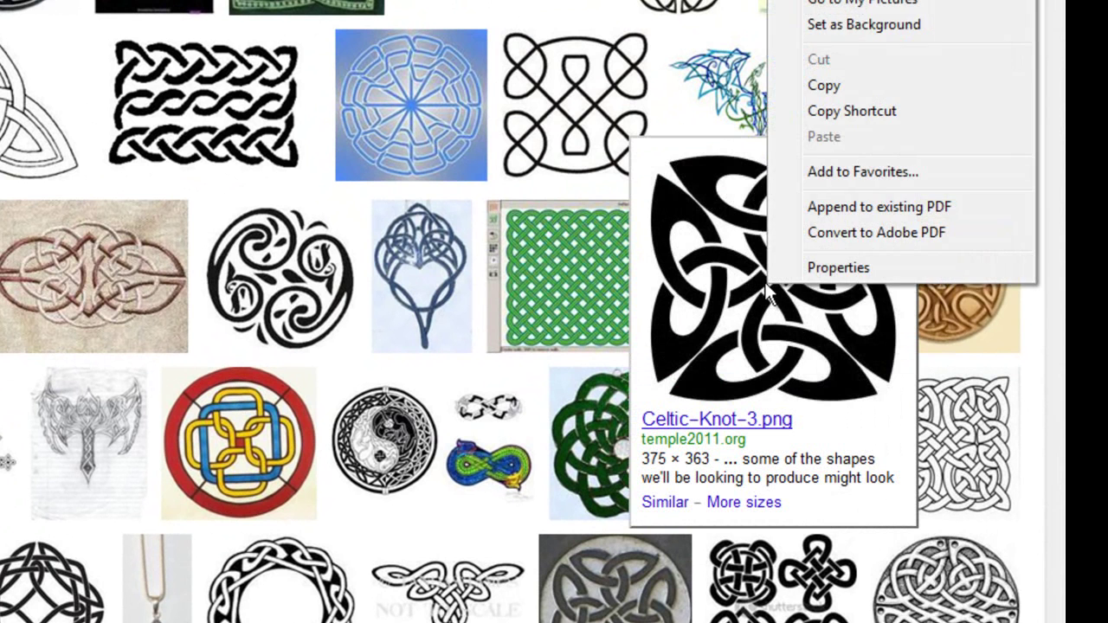
{"action": "left_click", "coordinate": [844, 86]}
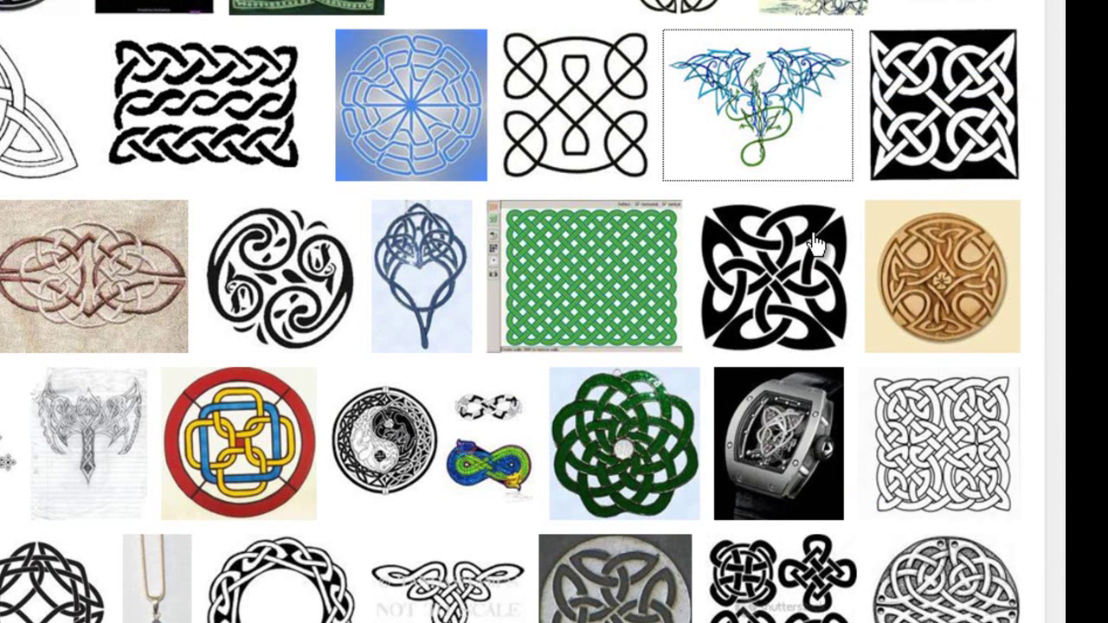
{"action": "mouse_move", "coordinate": [814, 236]}
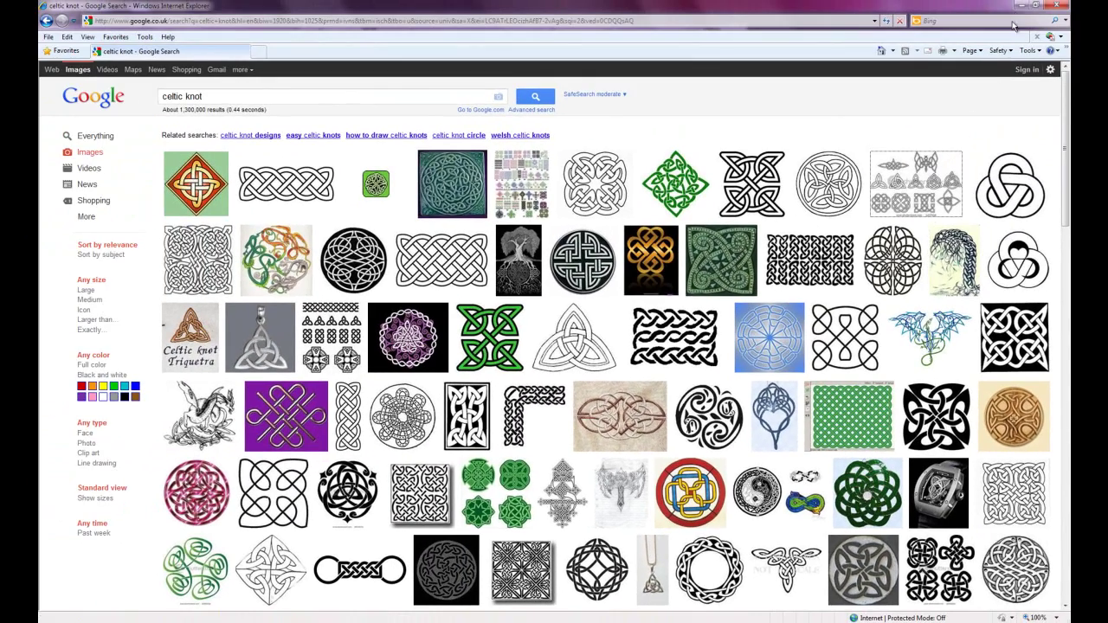
{"action": "left_click", "coordinate": [1022, 5]}
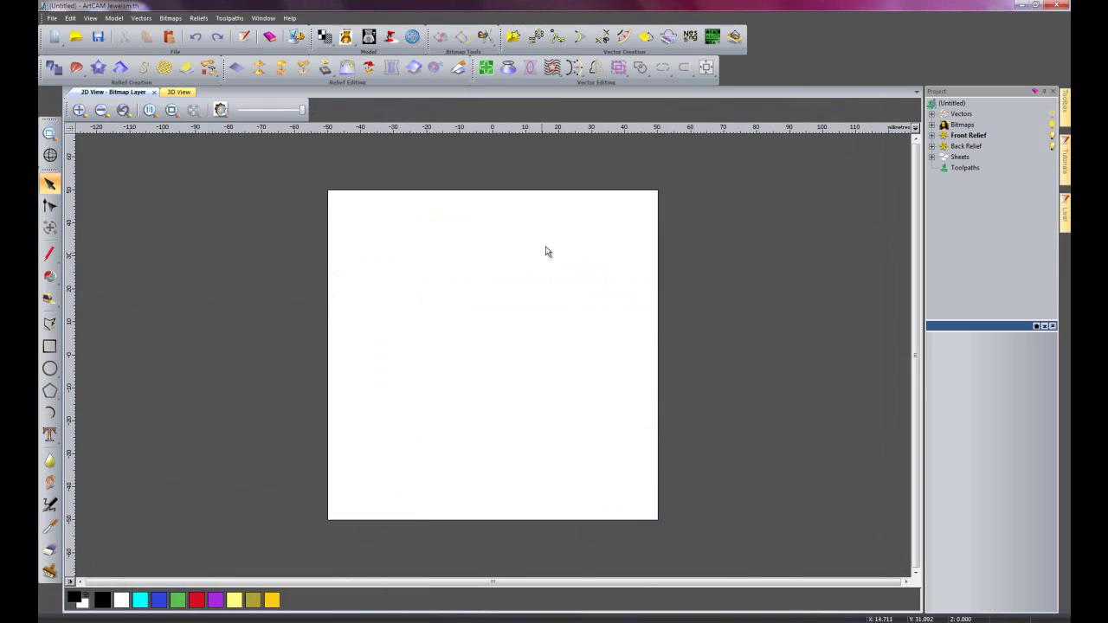
Paste the copied knot image once into the upper-left area of the bitmap layer
{"action": "right_click", "coordinate": [467, 316]}
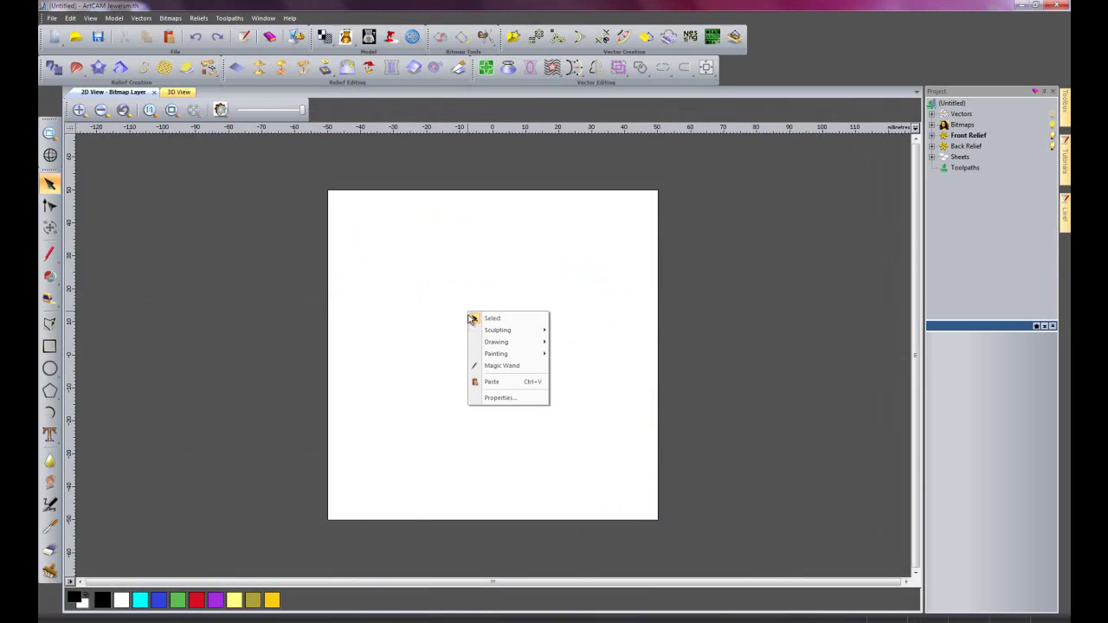
{"action": "left_click", "coordinate": [514, 384]}
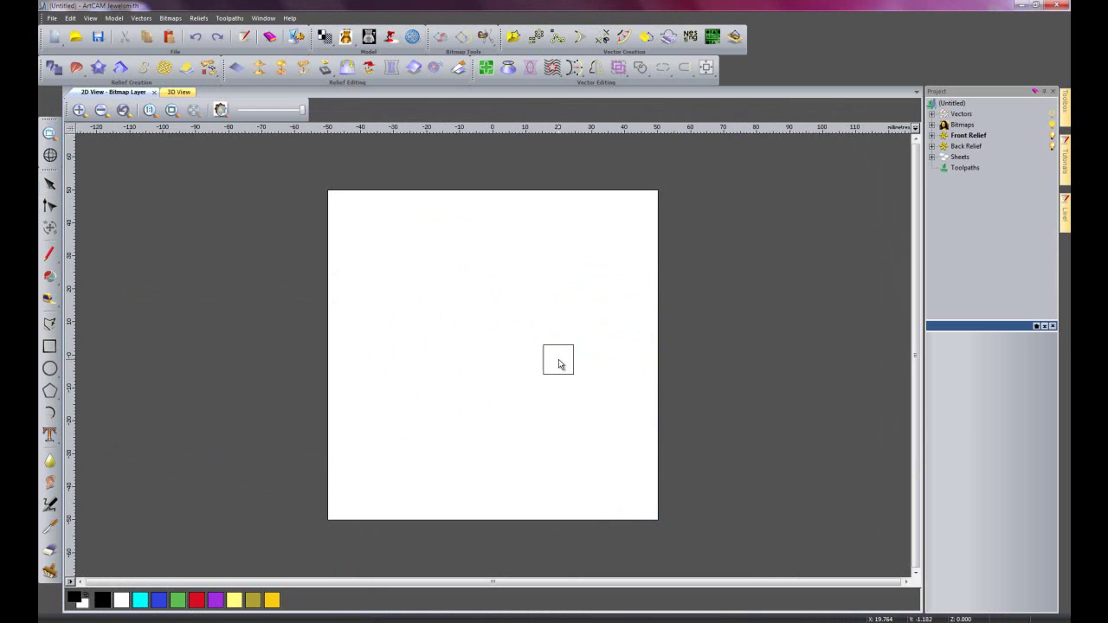
{"action": "left_click", "coordinate": [418, 284]}
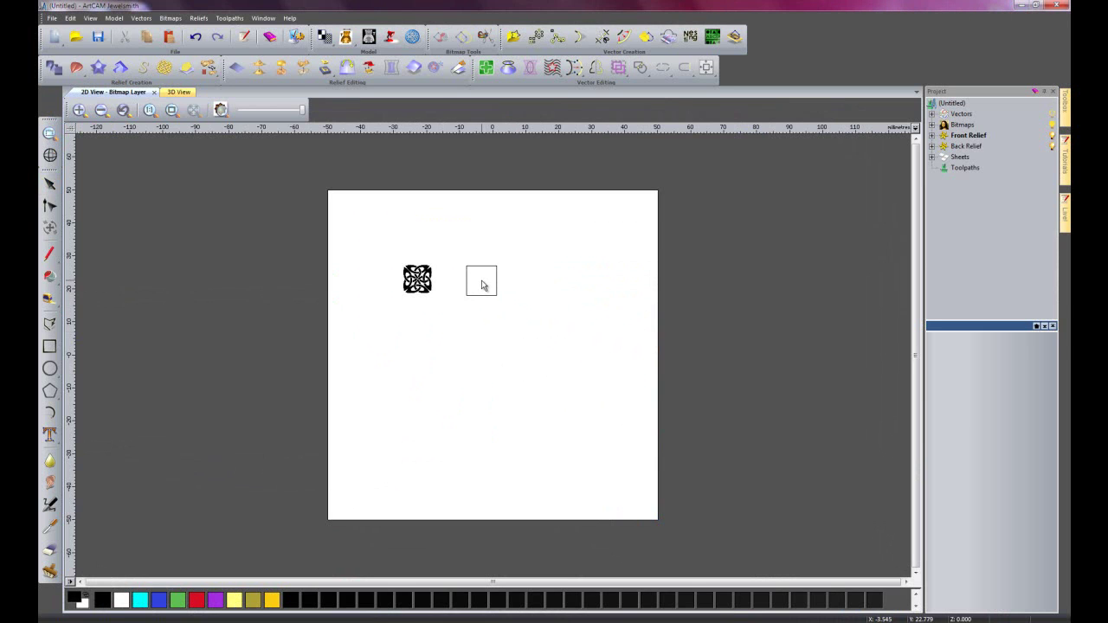
{"action": "key", "text": "Escape"}
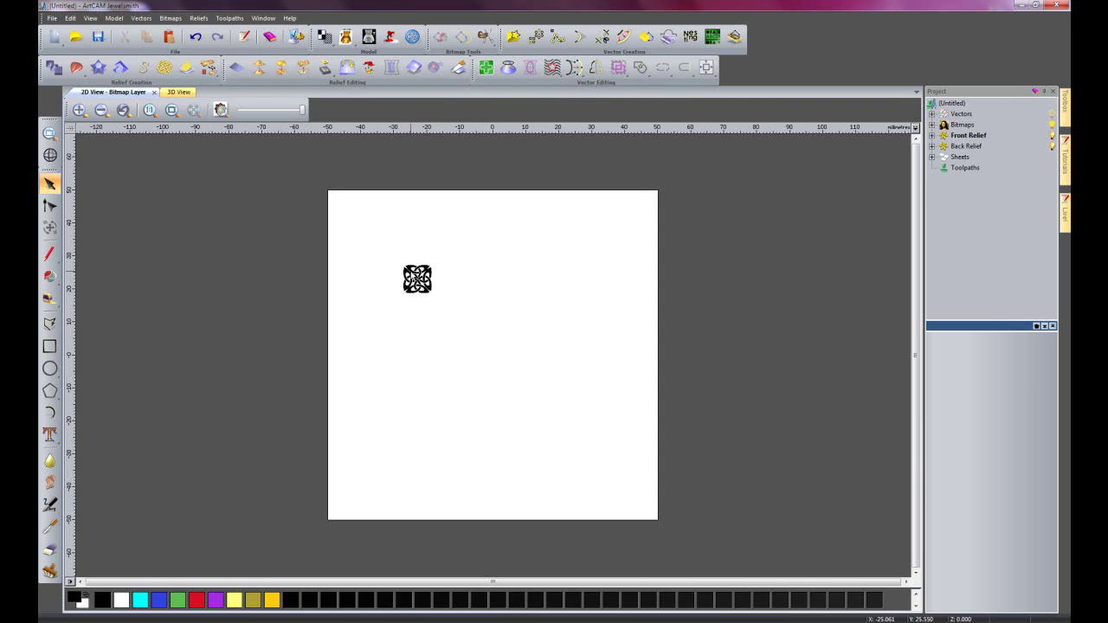
Examine the pasted knot's edges and grey pixels up close, including the narrow gaps between its shapes
{"action": "scroll", "coordinate": [413, 272], "scroll_direction": "up", "scroll_amount": 2}
{"action": "scroll", "coordinate": [342, 327], "scroll_direction": "up", "scroll_amount": 2}
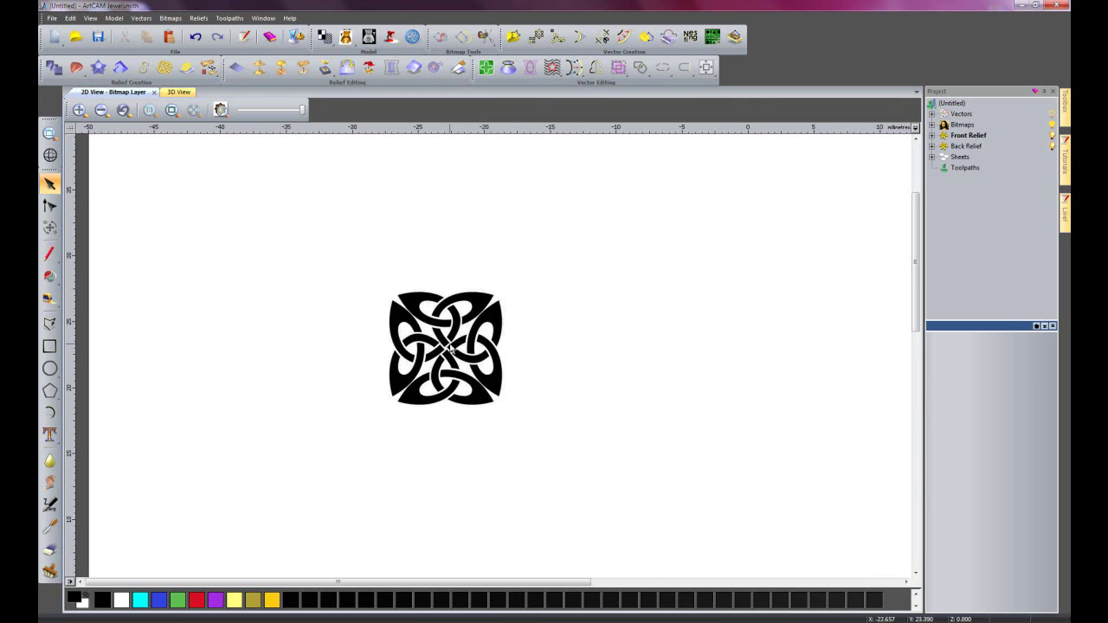
{"action": "scroll", "coordinate": [452, 349], "scroll_direction": "up", "scroll_amount": 2}
{"action": "scroll", "coordinate": [568, 394], "scroll_direction": "up", "scroll_amount": 1}
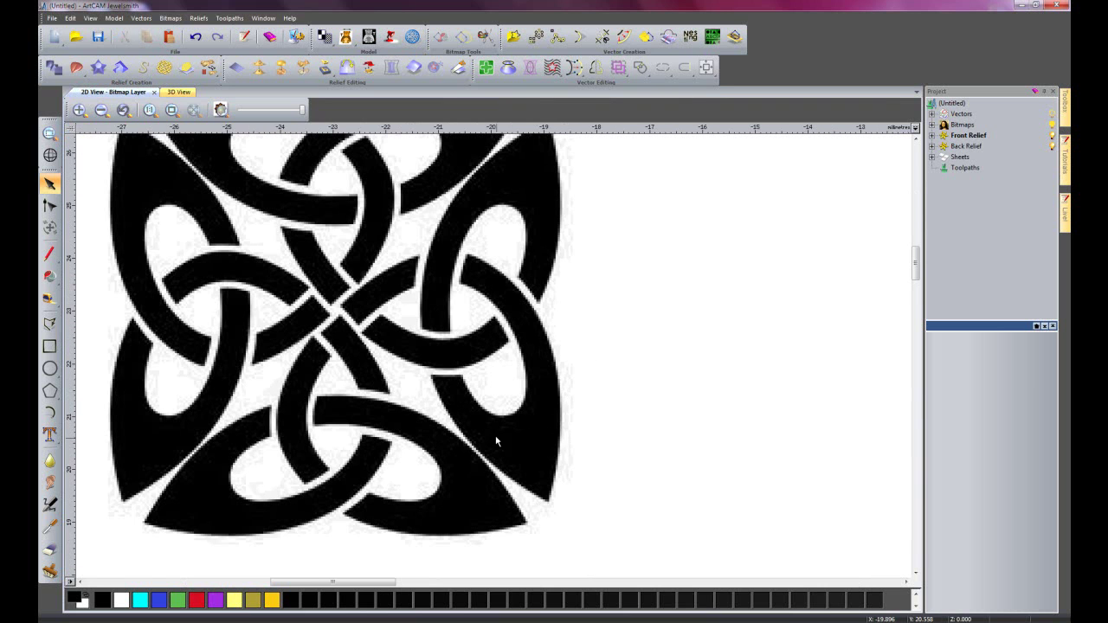
{"action": "scroll", "coordinate": [496, 446], "scroll_direction": "up", "scroll_amount": 1}
{"action": "scroll", "coordinate": [486, 421], "scroll_direction": "up", "scroll_amount": 1}
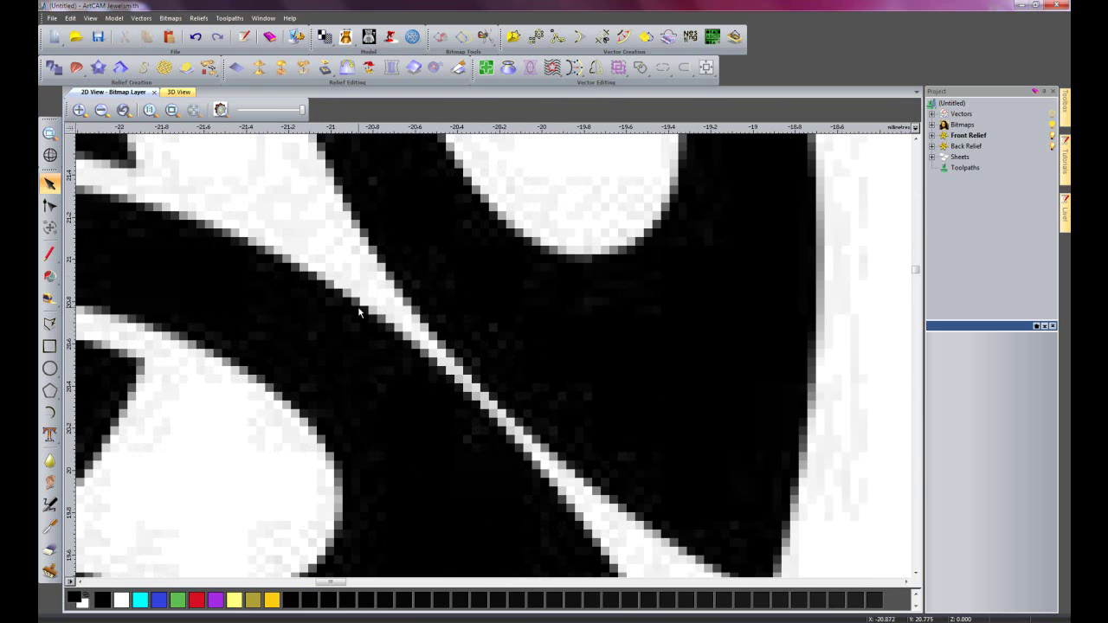
{"action": "scroll", "coordinate": [316, 327], "scroll_direction": "down", "scroll_amount": 1}
{"action": "scroll", "coordinate": [329, 303], "scroll_direction": "down", "scroll_amount": 1}
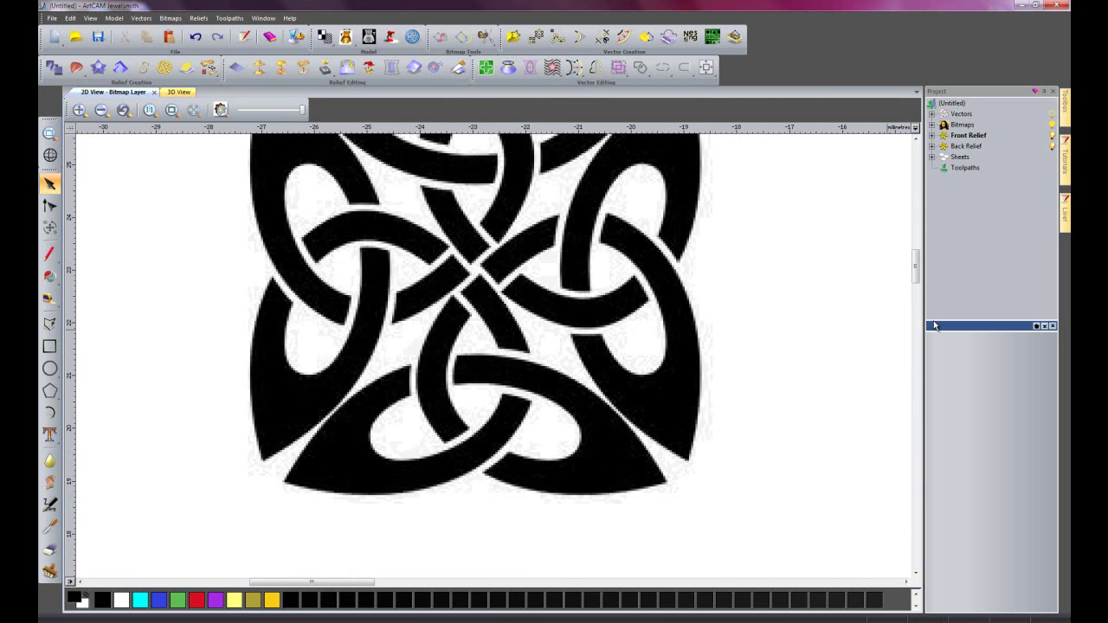
{"action": "left_click_drag", "start_coordinate": [915, 262], "coordinate": [915, 251]}
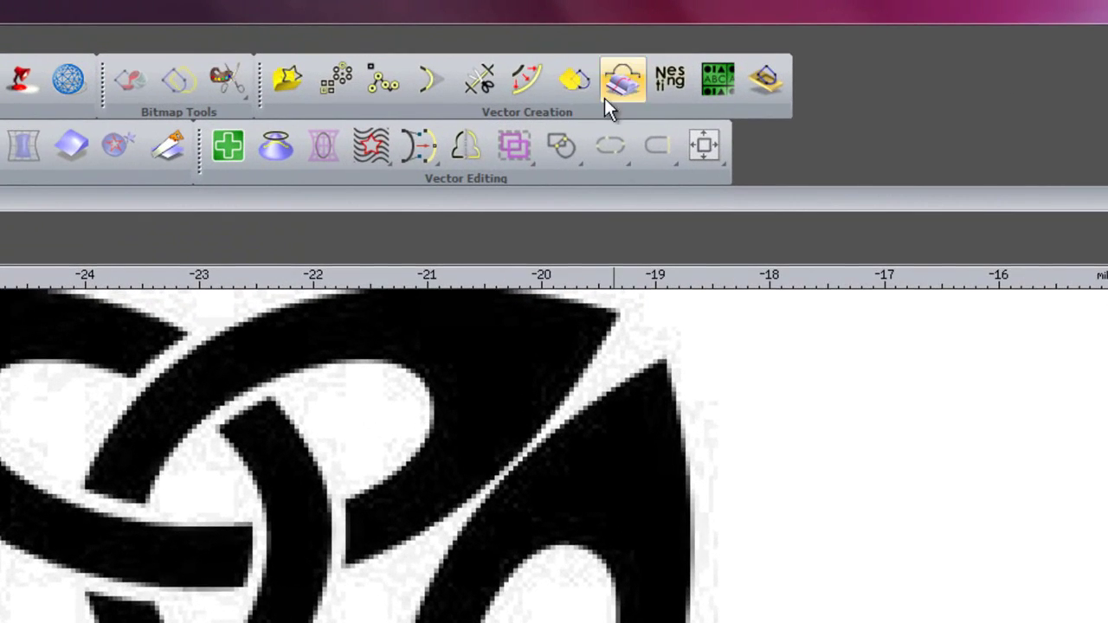
Start the Bitmap To Vector conversion and reduce the image to a maximum of 2 colours
{"action": "left_click", "coordinate": [606, 95]}
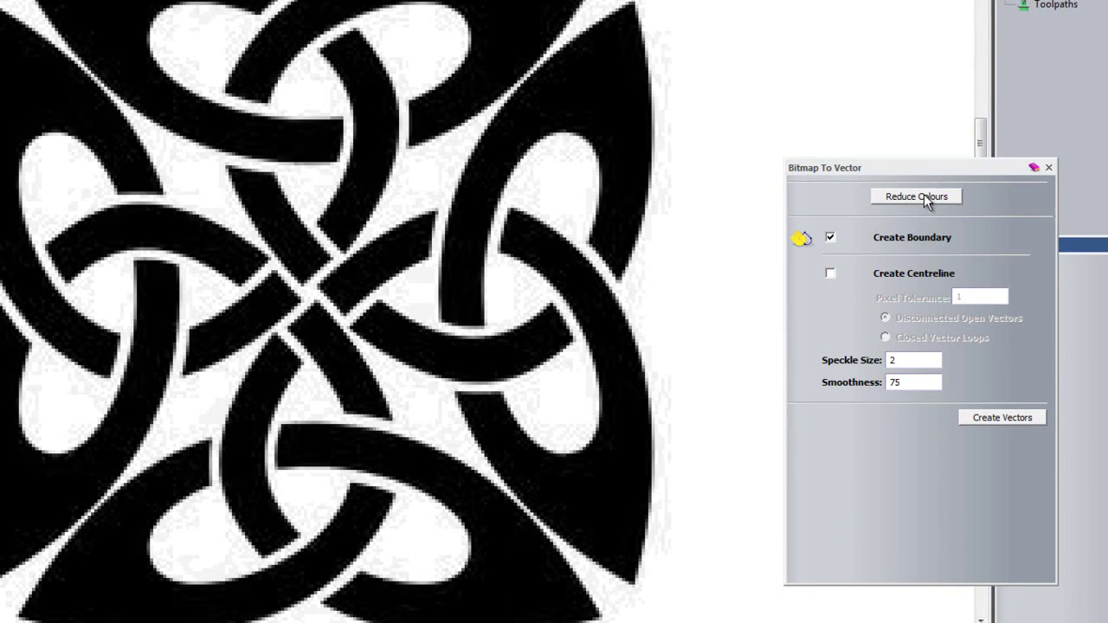
{"action": "left_click", "coordinate": [924, 197]}
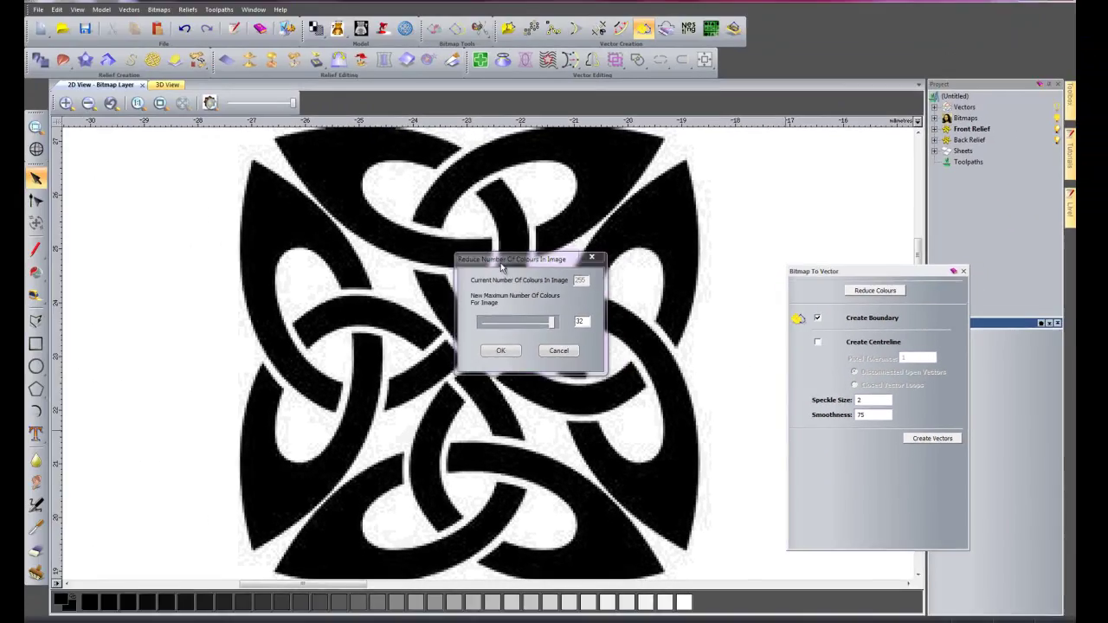
{"action": "left_click_drag", "start_coordinate": [501, 264], "coordinate": [127, 440]}
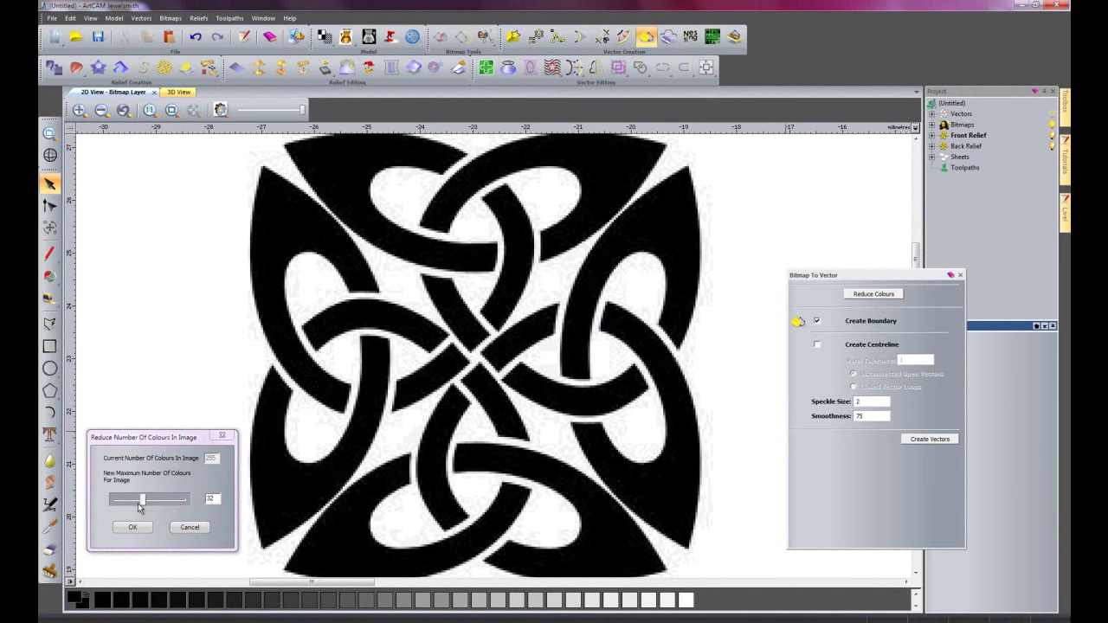
{"action": "left_click_drag", "start_coordinate": [139, 504], "coordinate": [117, 505]}
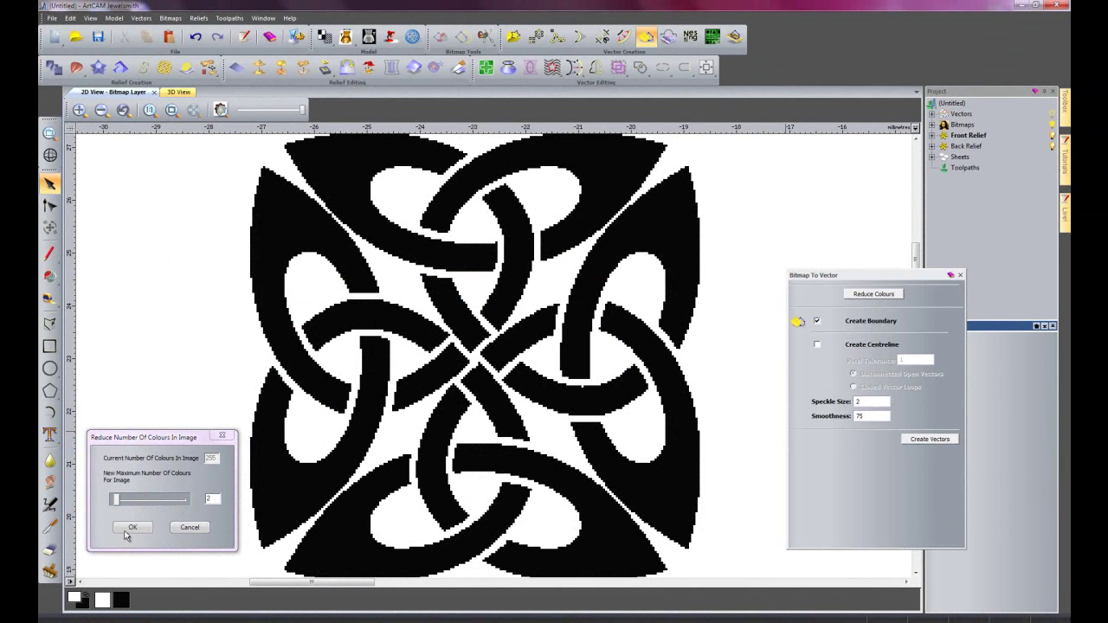
{"action": "left_click", "coordinate": [129, 528]}
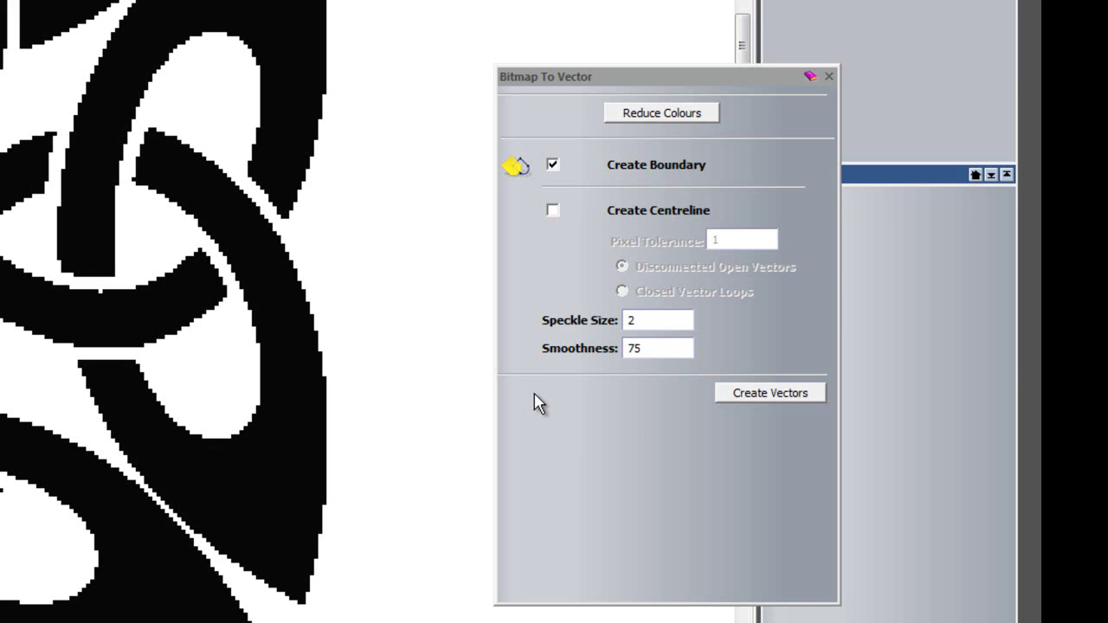
Create boundary vectors from the knot with speckle size 2 and smoothness 75, and fade the bitmap to light grey
{"action": "left_click", "coordinate": [762, 394]}
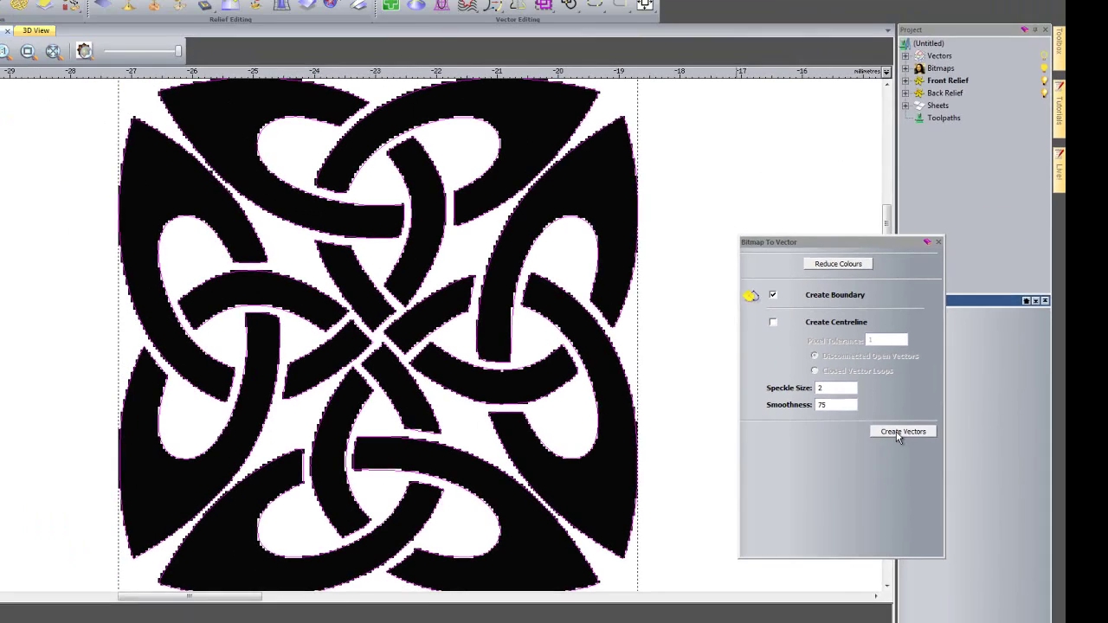
{"action": "left_click", "coordinate": [960, 275]}
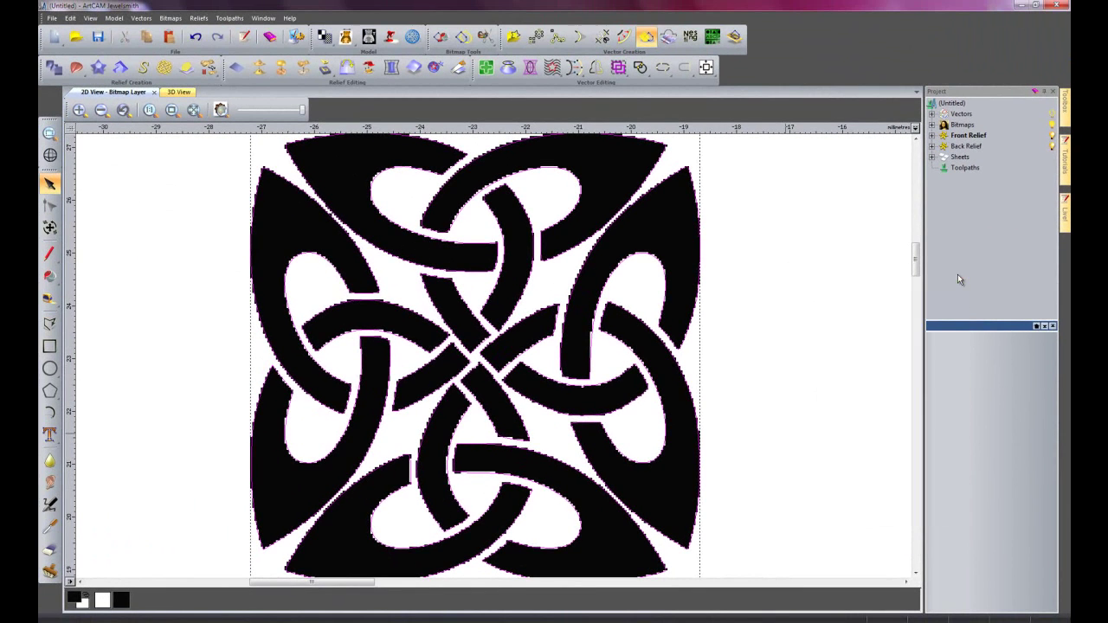
{"action": "left_click_drag", "start_coordinate": [303, 110], "coordinate": [246, 110]}
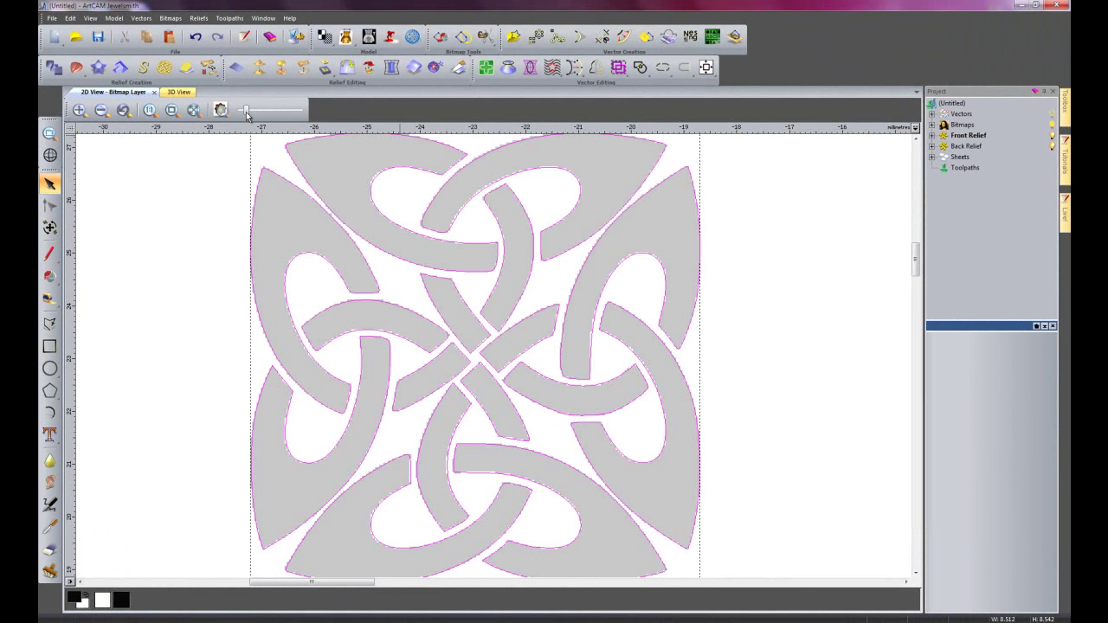
Examine how closely the traced vectors follow the bitmap's pixel edges and corners
{"action": "scroll", "coordinate": [667, 560], "scroll_direction": "up", "scroll_amount": 2}
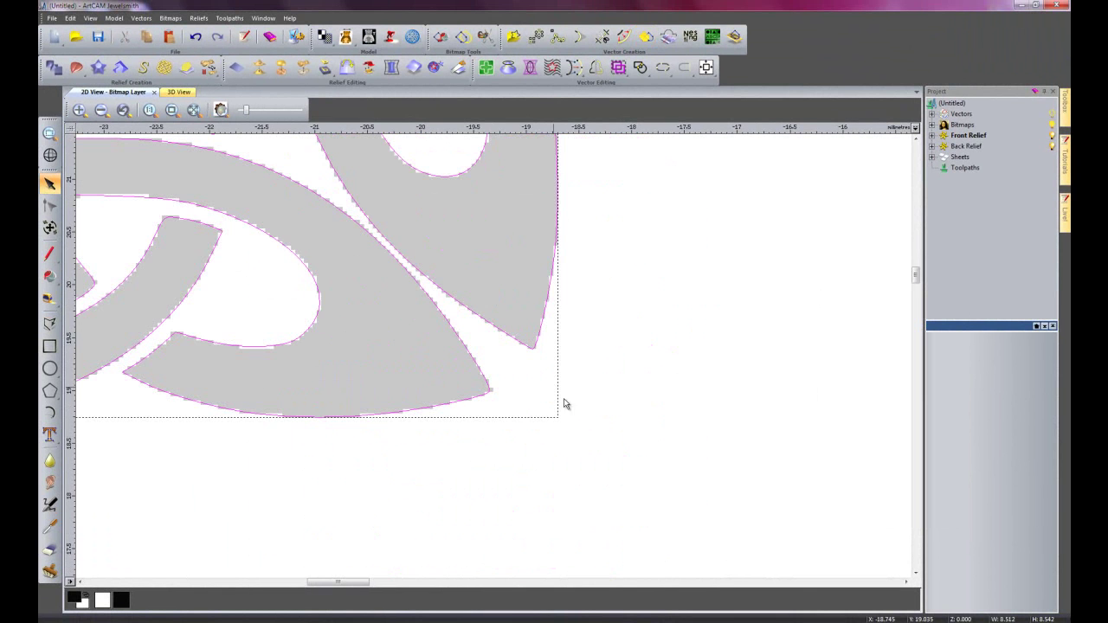
{"action": "scroll", "coordinate": [453, 315], "scroll_direction": "up", "scroll_amount": 2}
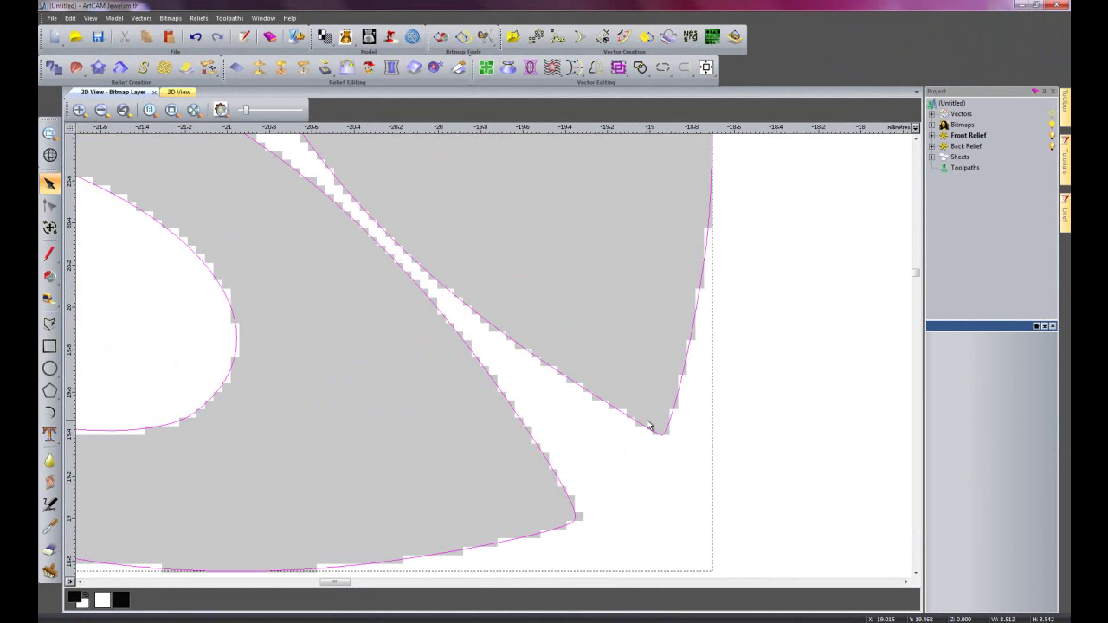
{"action": "scroll", "coordinate": [545, 379], "scroll_direction": "down", "scroll_amount": 2}
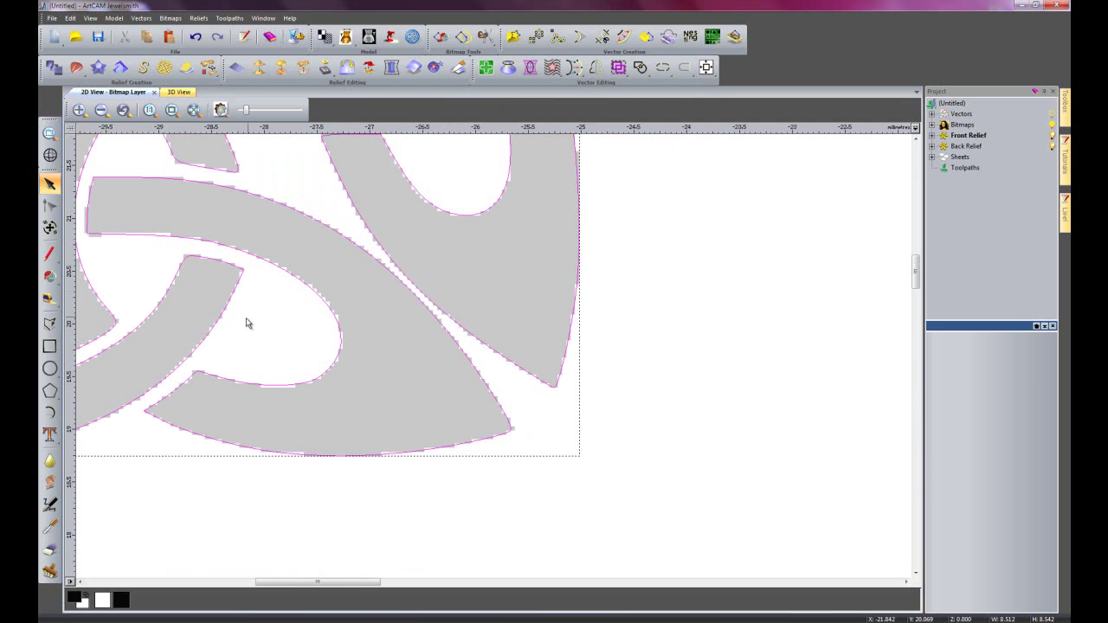
{"action": "scroll", "coordinate": [236, 325], "scroll_direction": "down", "scroll_amount": 2}
{"action": "scroll", "coordinate": [396, 218], "scroll_direction": "down", "scroll_amount": 2}
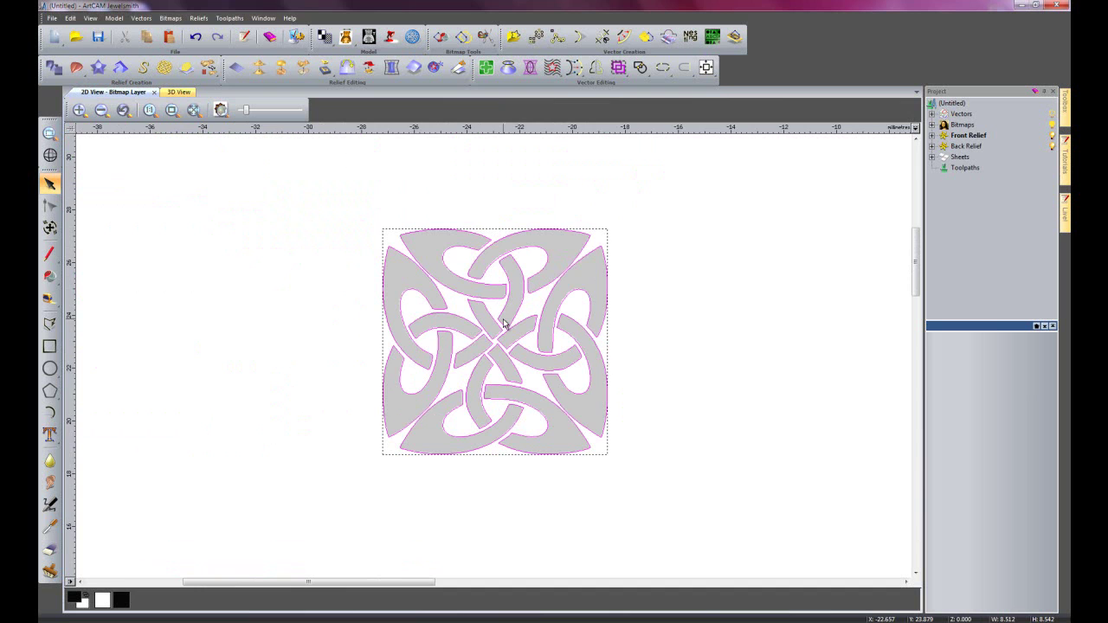
{"action": "scroll", "coordinate": [505, 324], "scroll_direction": "down", "scroll_amount": 3}
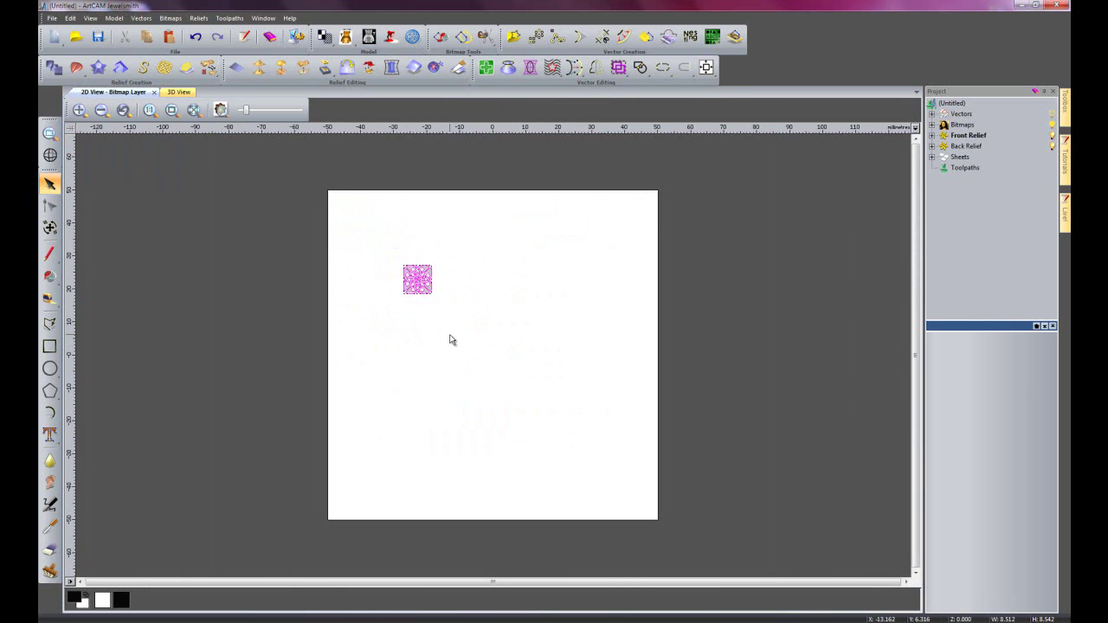
Centre the knot vectors on the page, enlarge them proportionally to about 89.4 × 89.7 mm, and deselect them
{"action": "left_click", "coordinate": [49, 227]}
{"action": "key", "text": "F9"}
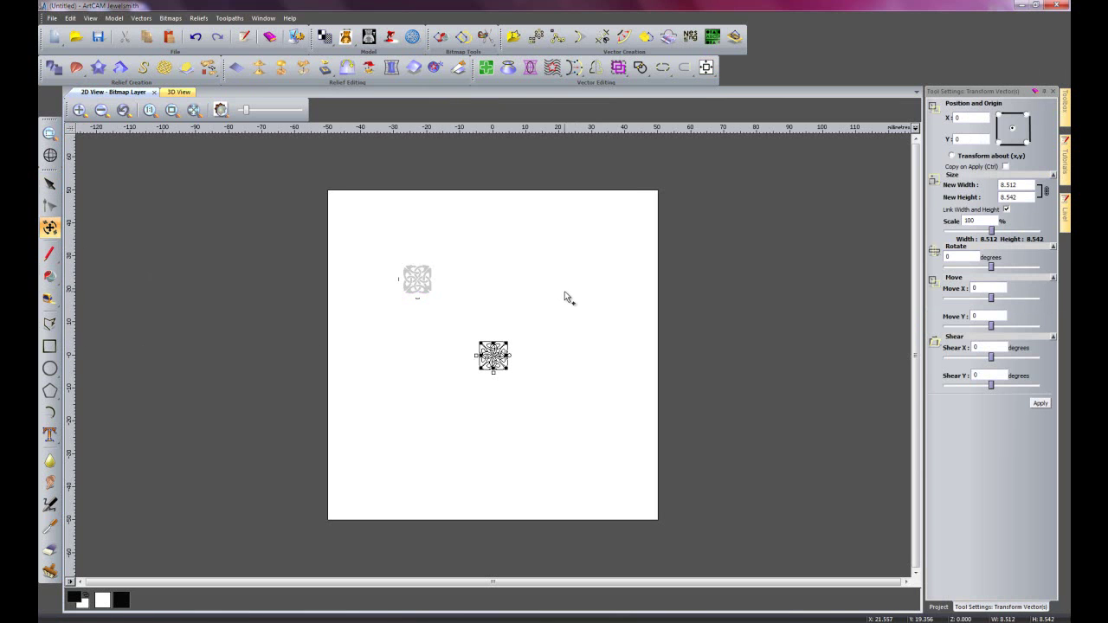
{"action": "left_click_drag", "start_coordinate": [507, 341], "coordinate": [641, 219]}
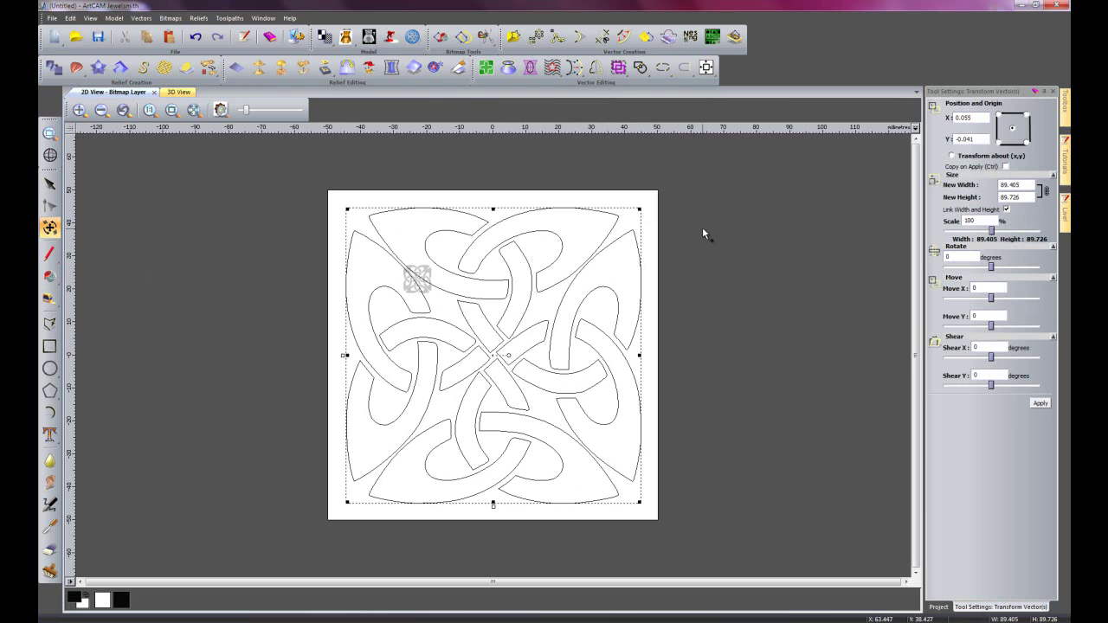
{"action": "left_click", "coordinate": [1047, 403]}
{"action": "right_click", "coordinate": [677, 335]}
{"action": "left_click", "coordinate": [669, 307]}
{"action": "key", "text": "Escape"}
Display the knot vectors in the 3D view, turn the model, and hide the front relief surface
{"action": "left_click", "coordinate": [178, 92]}
{"action": "left_click", "coordinate": [401, 110]}
{"action": "left_click_drag", "start_coordinate": [571, 343], "coordinate": [567, 513]}
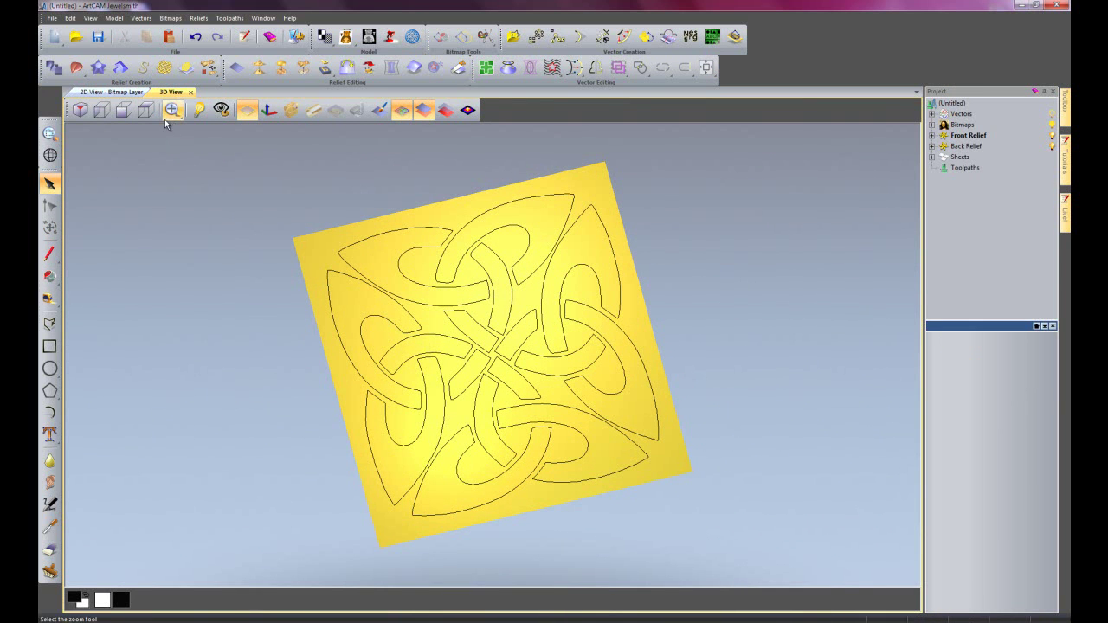
{"action": "left_click", "coordinate": [248, 112]}
Add a rounded relief to all the knot vectors with an angle of 15, start height 2.5 and no height limit
{"action": "key", "text": "ctrl+a"}
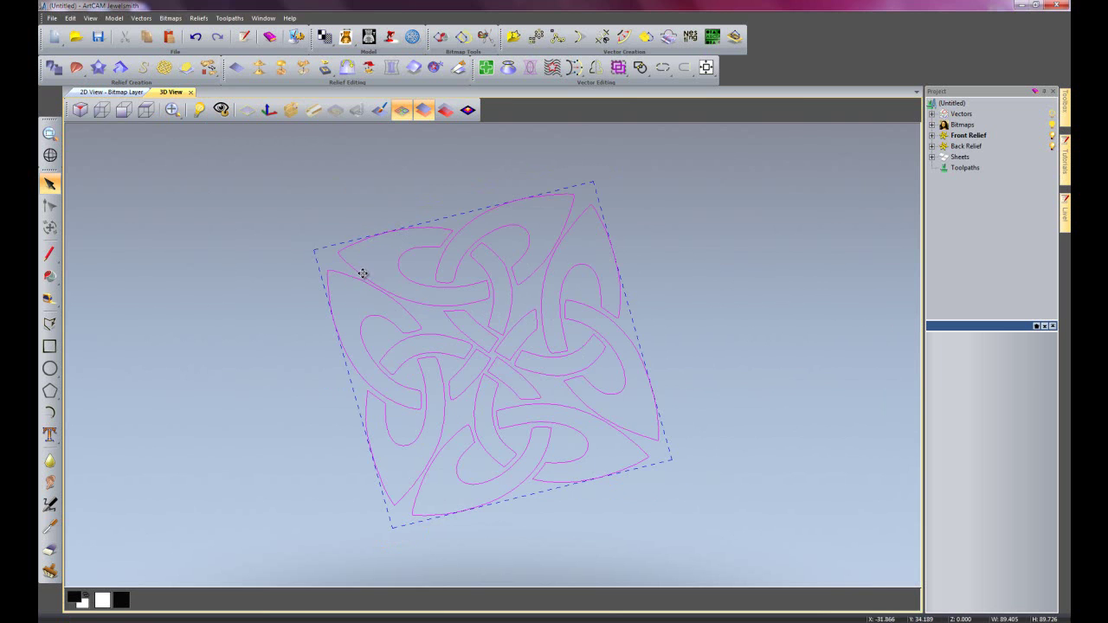
{"action": "key", "text": "F12"}
{"action": "left_click_drag", "start_coordinate": [530, 206], "coordinate": [781, 208]}
{"action": "left_click", "coordinate": [731, 235]}
{"action": "left_click", "coordinate": [825, 266]}
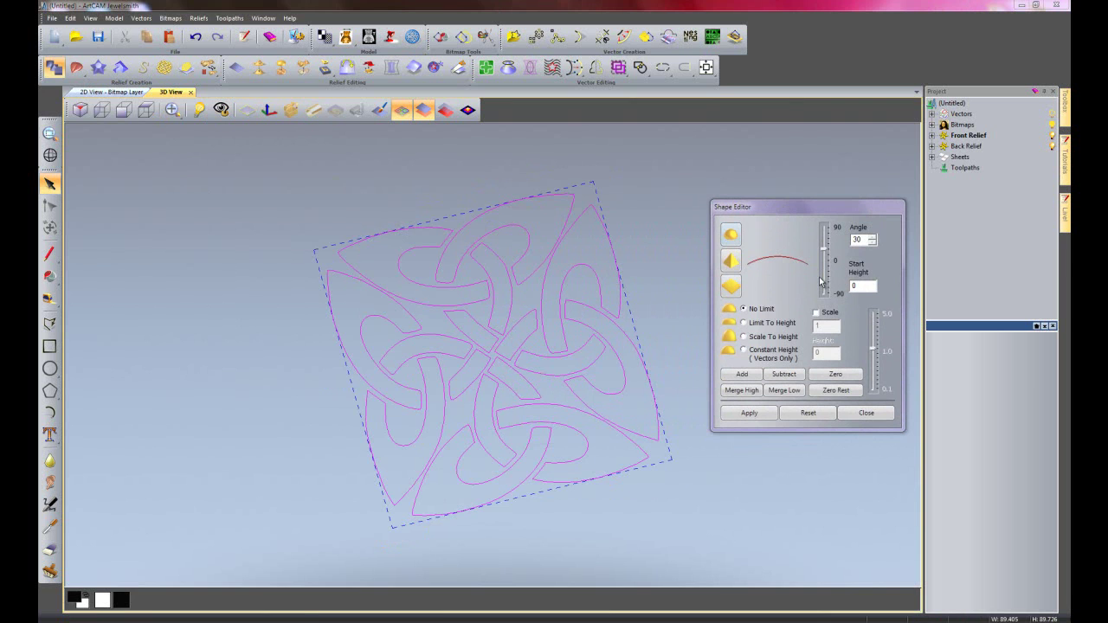
{"action": "left_click", "coordinate": [823, 282]}
{"action": "left_click", "coordinate": [863, 286]}
{"action": "type", "text": "2.5"}
{"action": "left_click", "coordinate": [743, 375]}
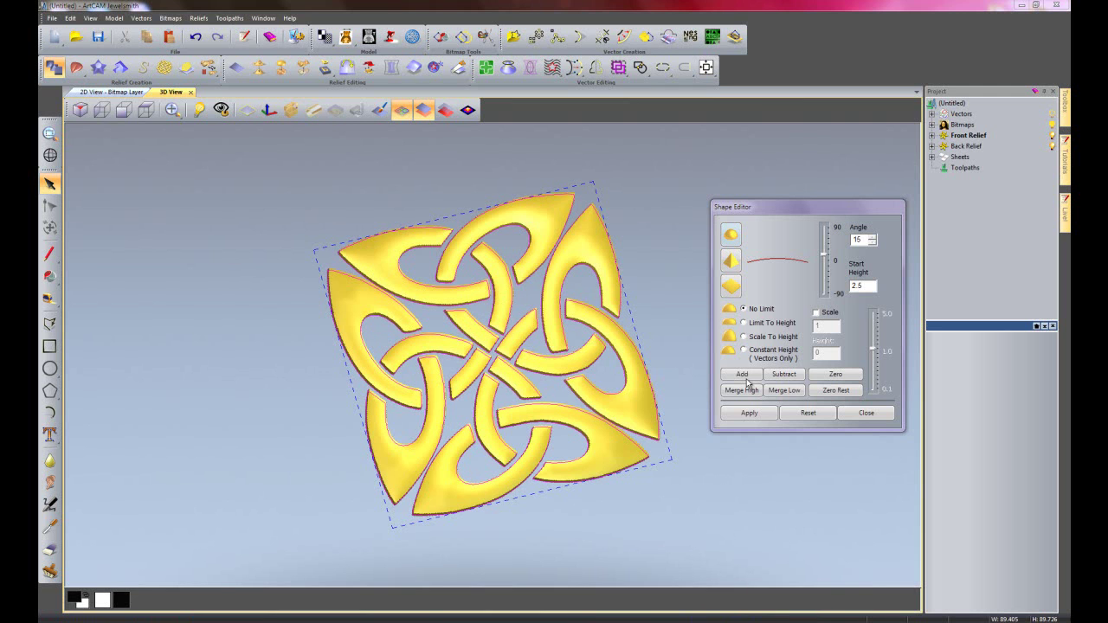
{"action": "left_click", "coordinate": [863, 413]}
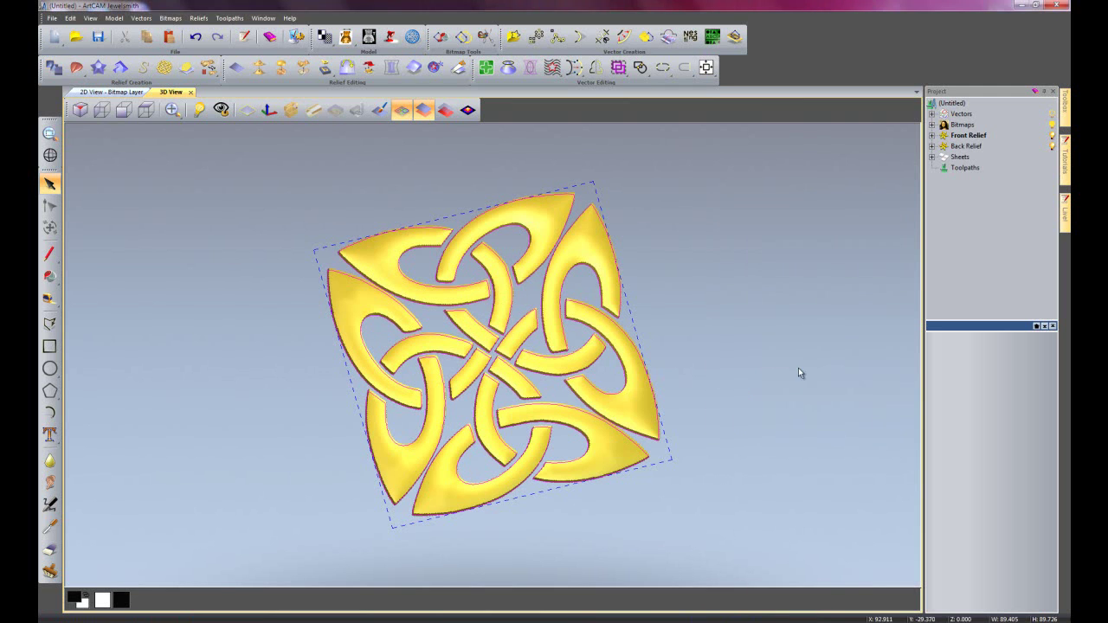
Hide the vectors in the 3D view, turn the knot, and rename its front relief layer as celtic knot
{"action": "left_click", "coordinate": [401, 112]}
{"action": "mouse_move", "coordinate": [780, 401]}
{"action": "left_mouse_down"}
{"action": "mouse_move", "coordinate": [749, 443]}
{"action": "mouse_move", "coordinate": [737, 425]}
{"action": "mouse_move", "coordinate": [764, 394]}
{"action": "left_mouse_up"}
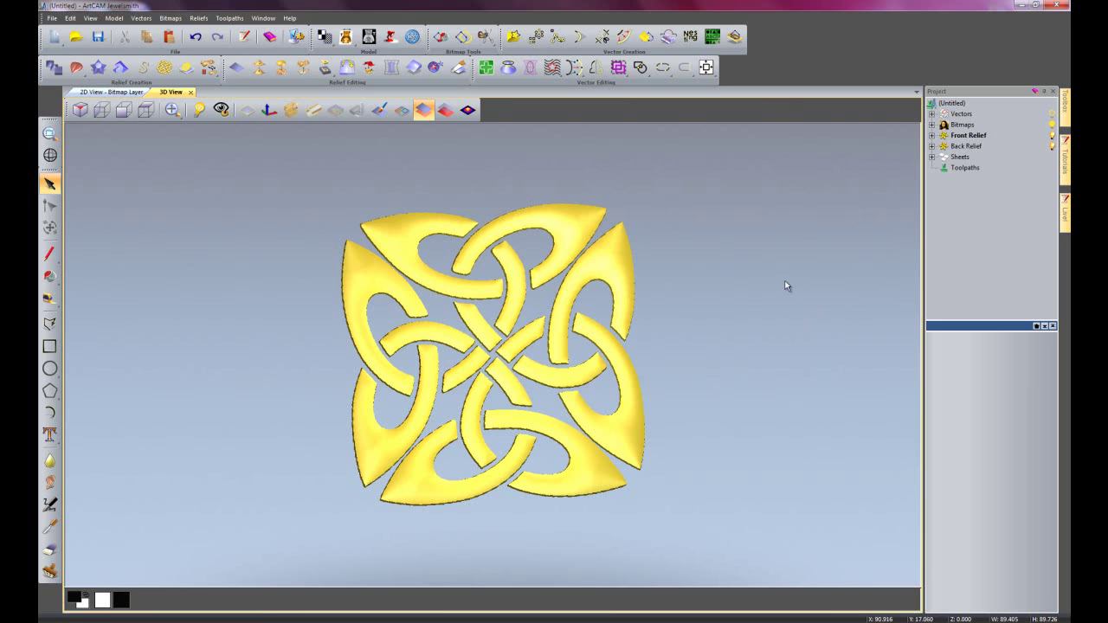
{"action": "left_click", "coordinate": [932, 136]}
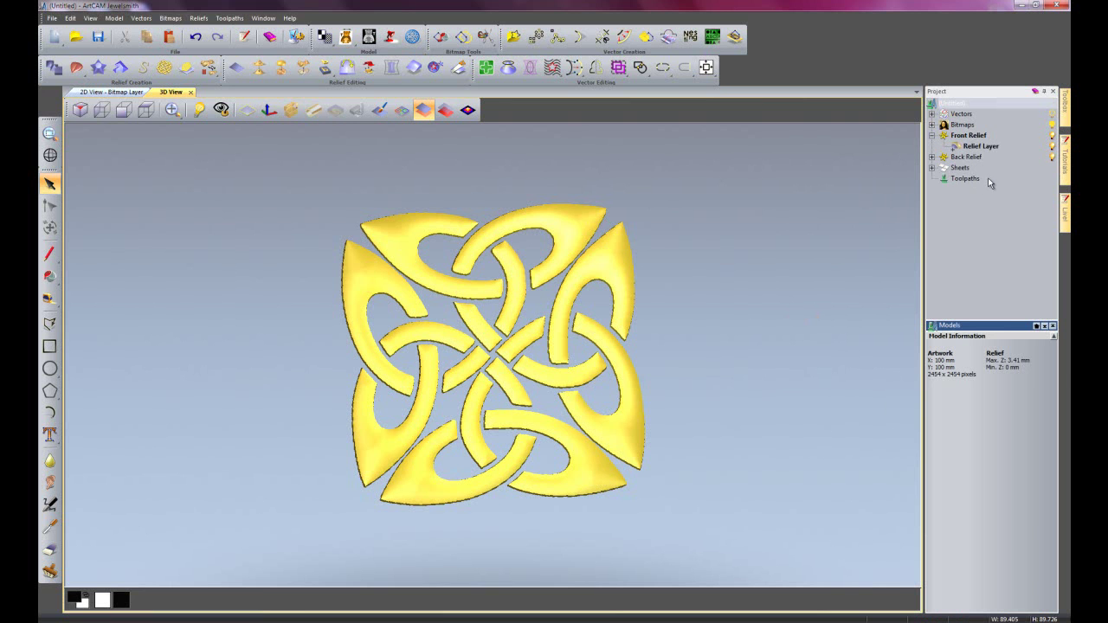
{"action": "right_click", "coordinate": [987, 147]}
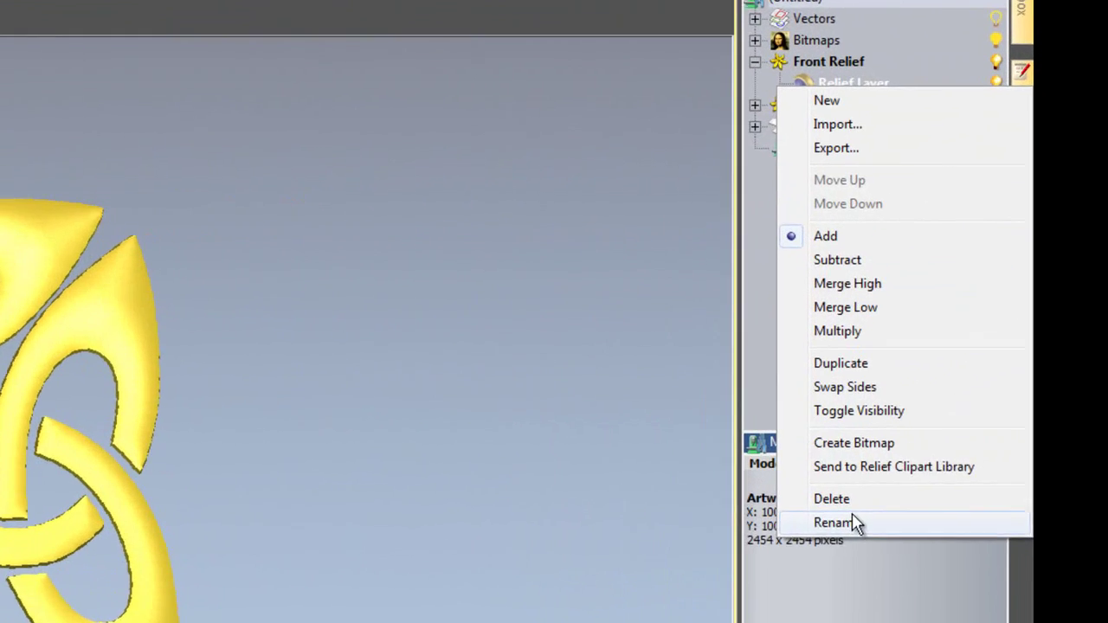
{"action": "left_click", "coordinate": [945, 397]}
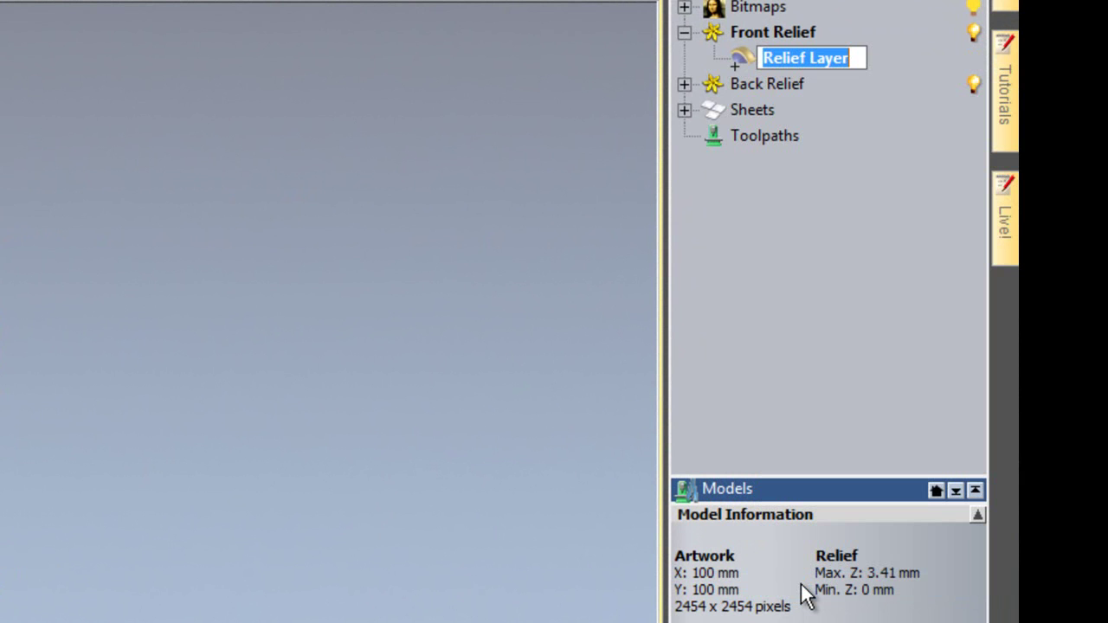
{"action": "type", "text": "celtic k"}
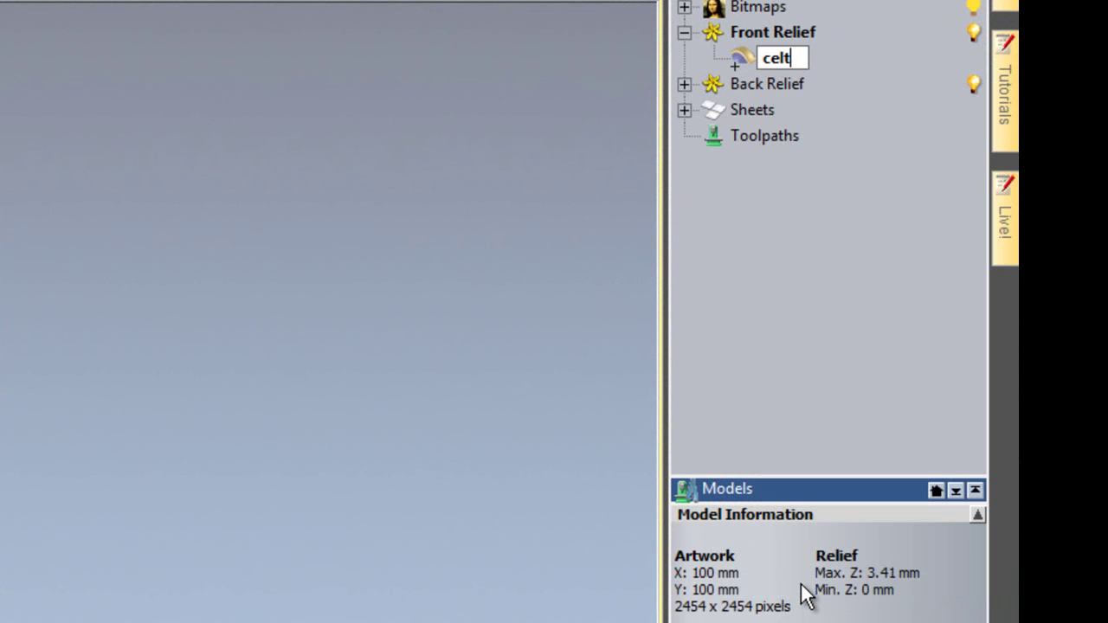
{"action": "type", "text": "not"}
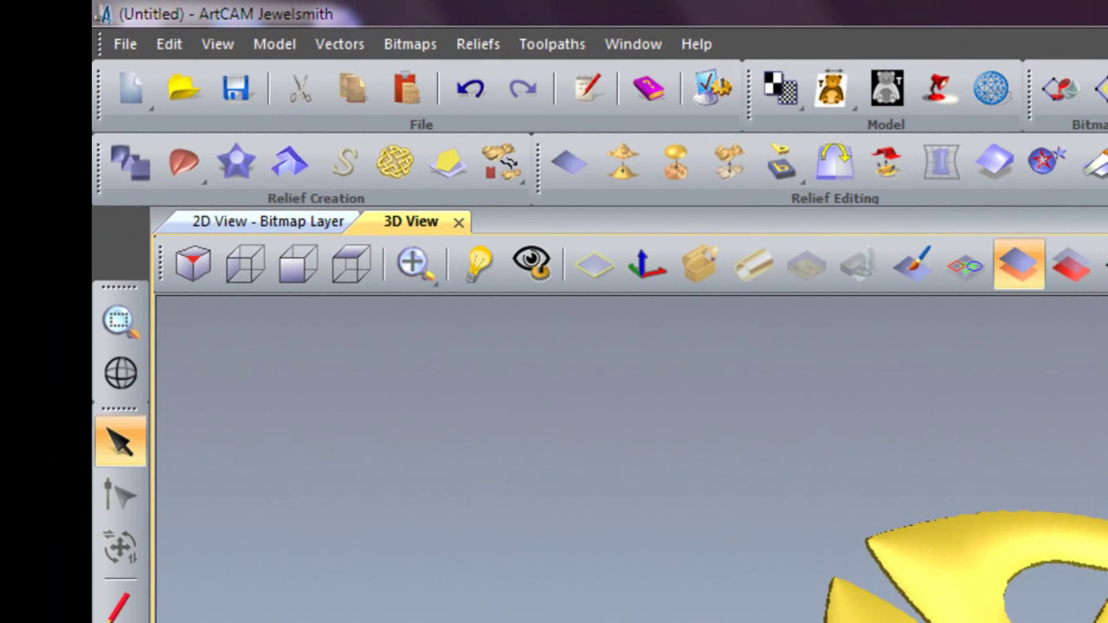
Open the Relief Clipart Library and browse the reliefs offered in the Animals, Jewelery and Greenery libraries
{"action": "left_click_drag", "start_coordinate": [498, 171], "coordinate": [500, 216]}
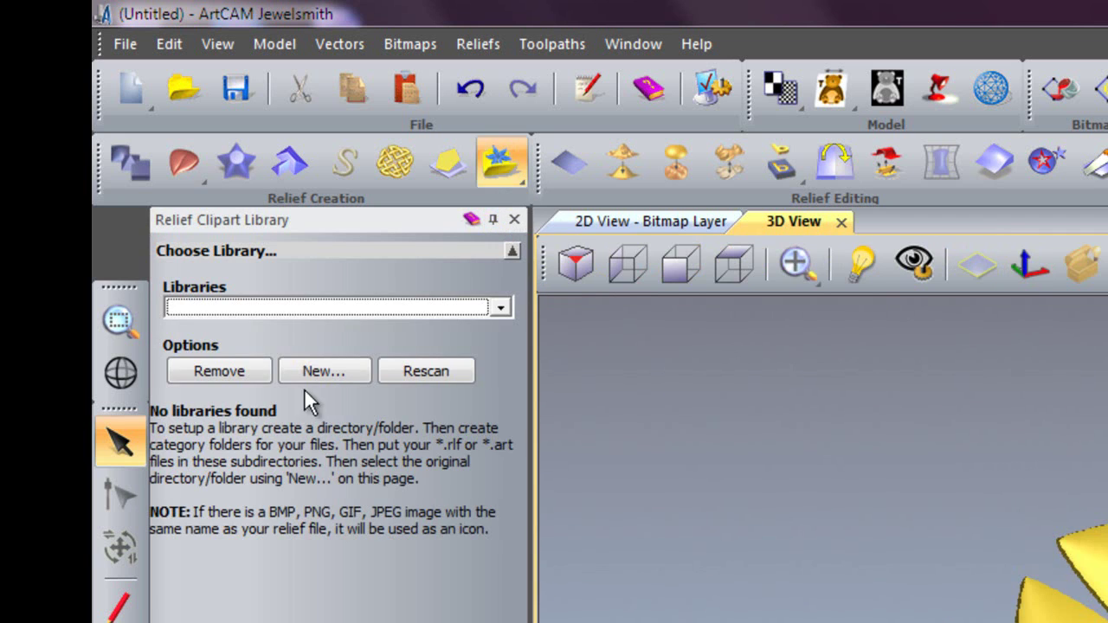
{"action": "left_click", "coordinate": [279, 309]}
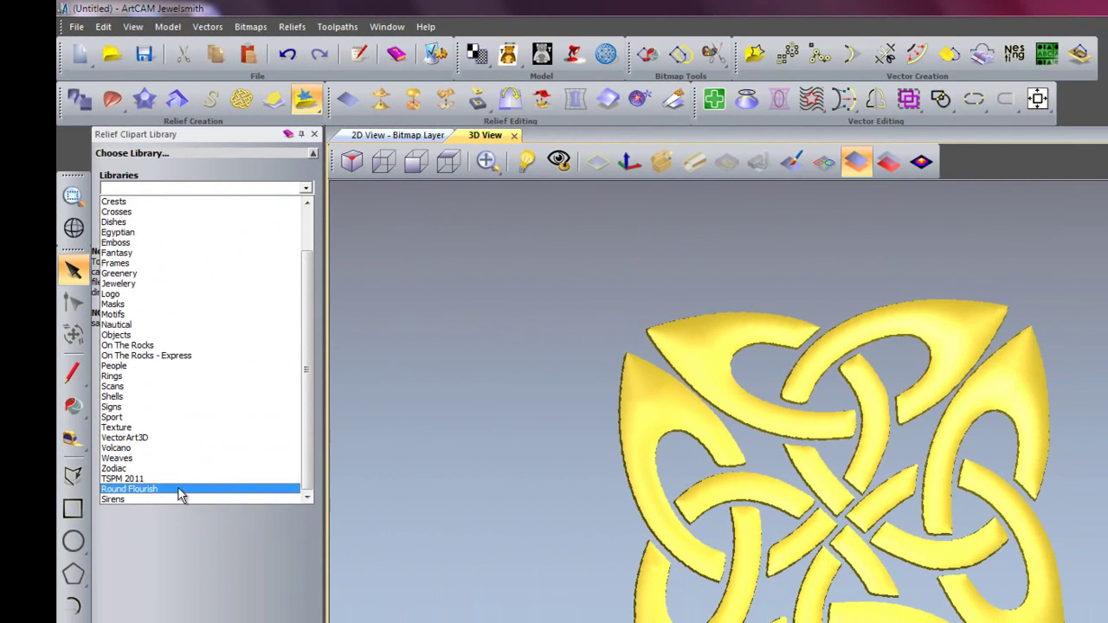
{"action": "scroll", "coordinate": [177, 414], "scroll_direction": "up", "scroll_amount": 1}
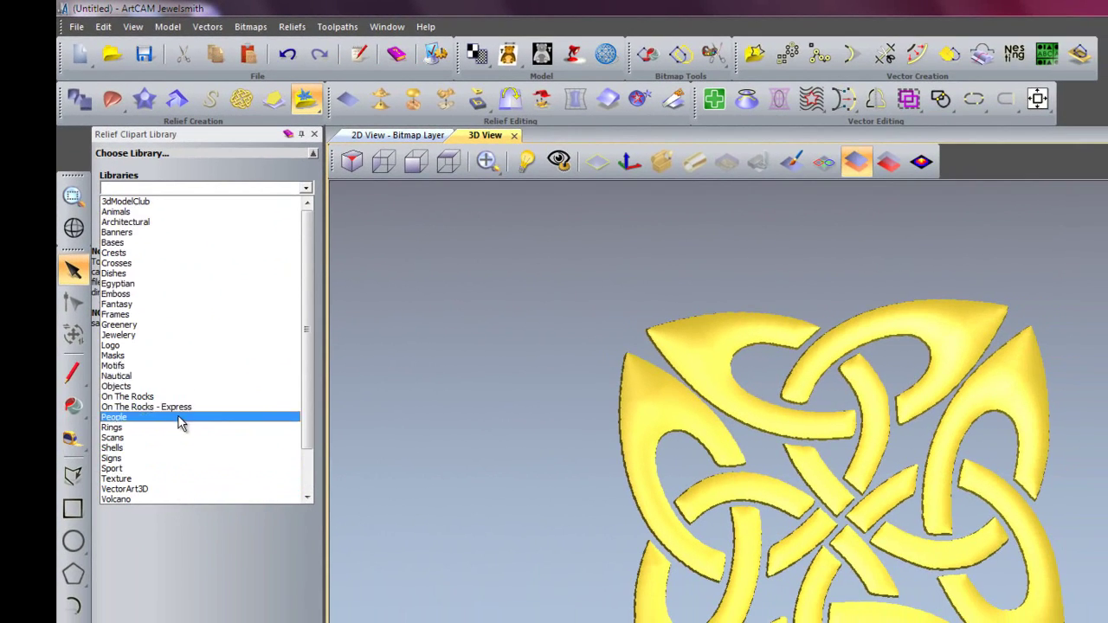
{"action": "left_click", "coordinate": [137, 212]}
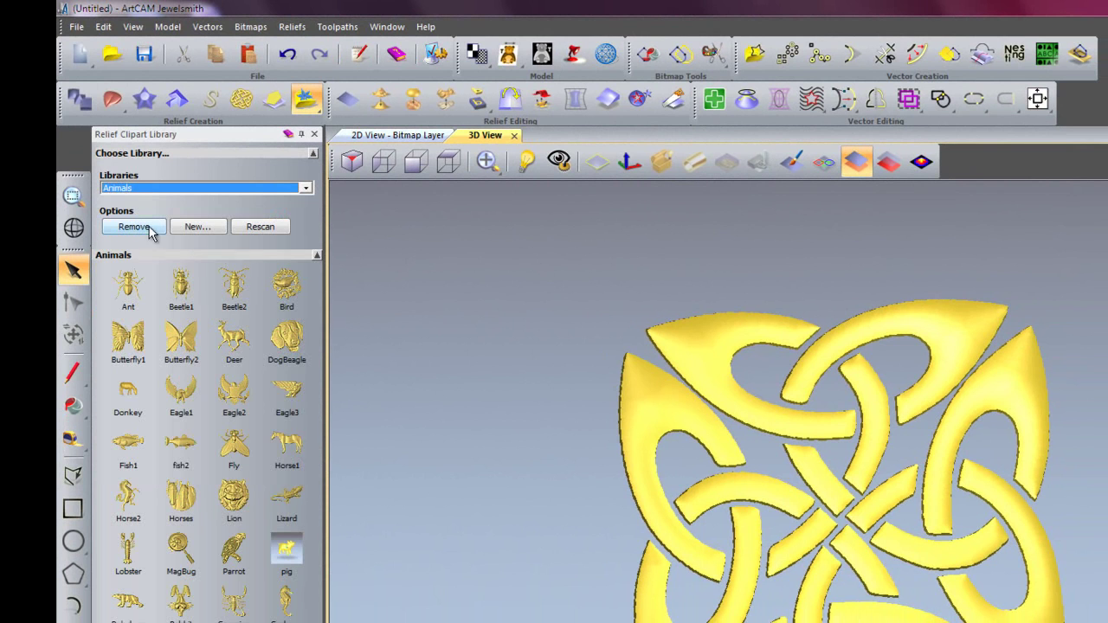
{"action": "left_click", "coordinate": [294, 187]}
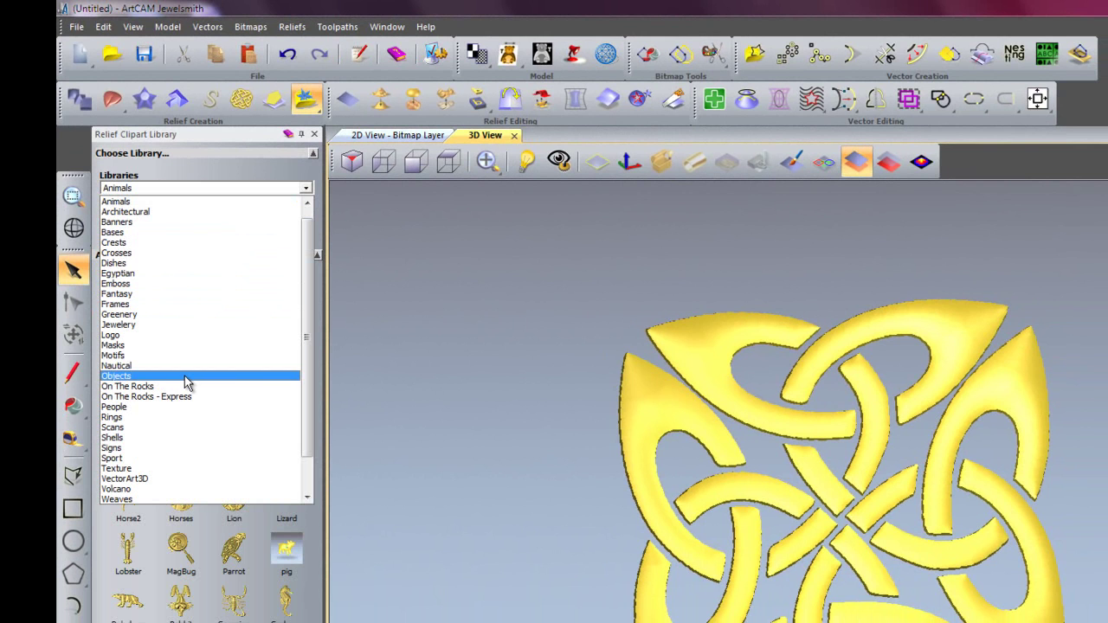
{"action": "left_click", "coordinate": [177, 324]}
{"action": "left_click", "coordinate": [170, 190]}
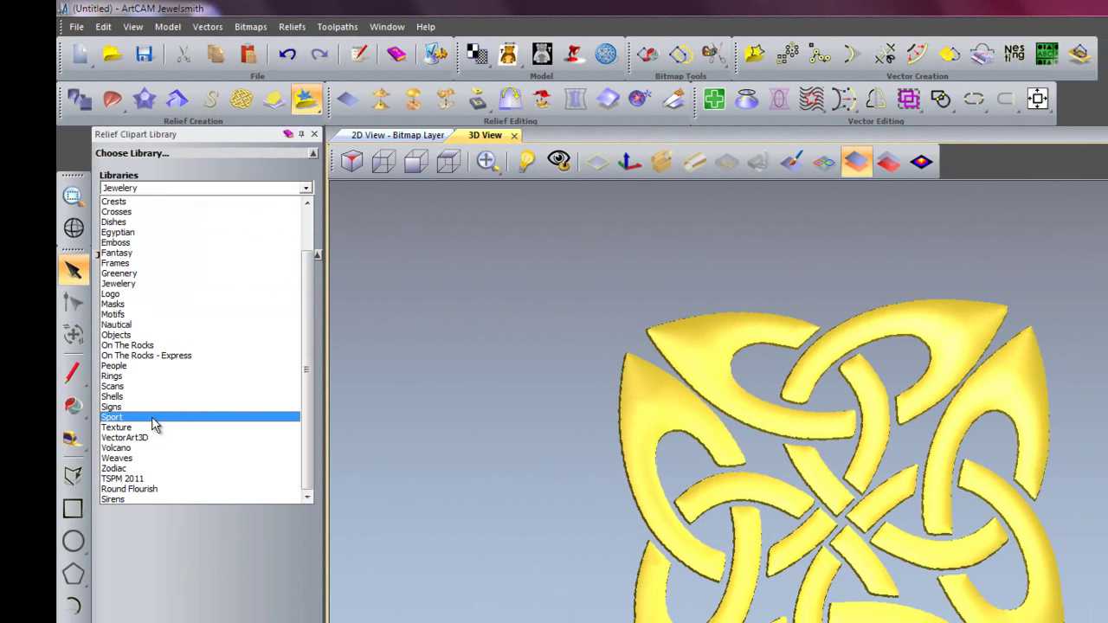
{"action": "left_click", "coordinate": [156, 282]}
{"action": "left_click", "coordinate": [170, 187]}
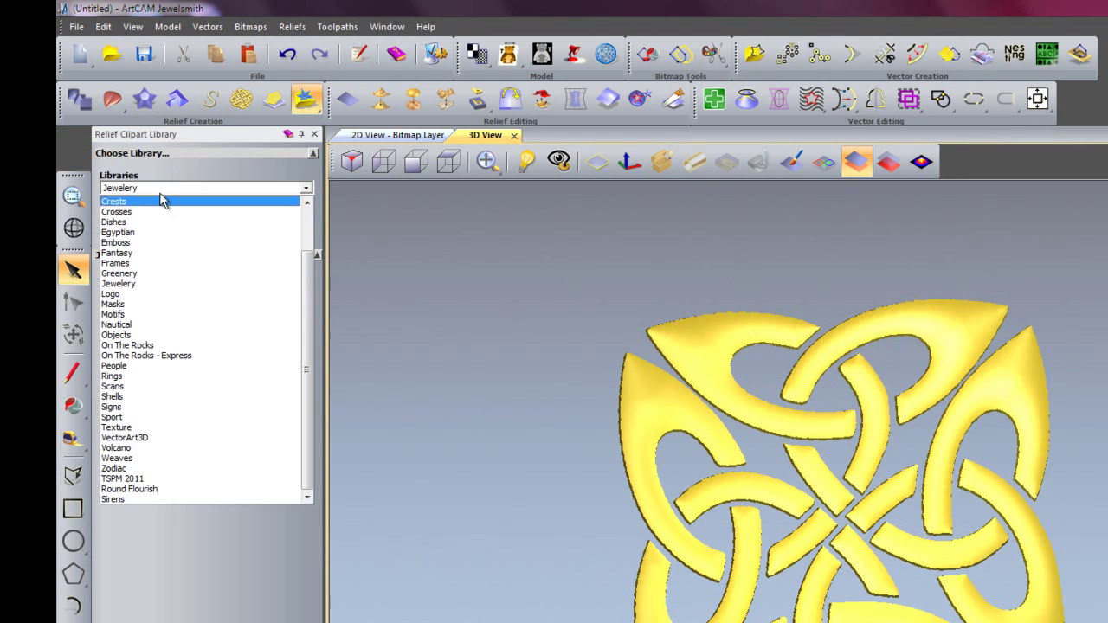
{"action": "left_click", "coordinate": [135, 277]}
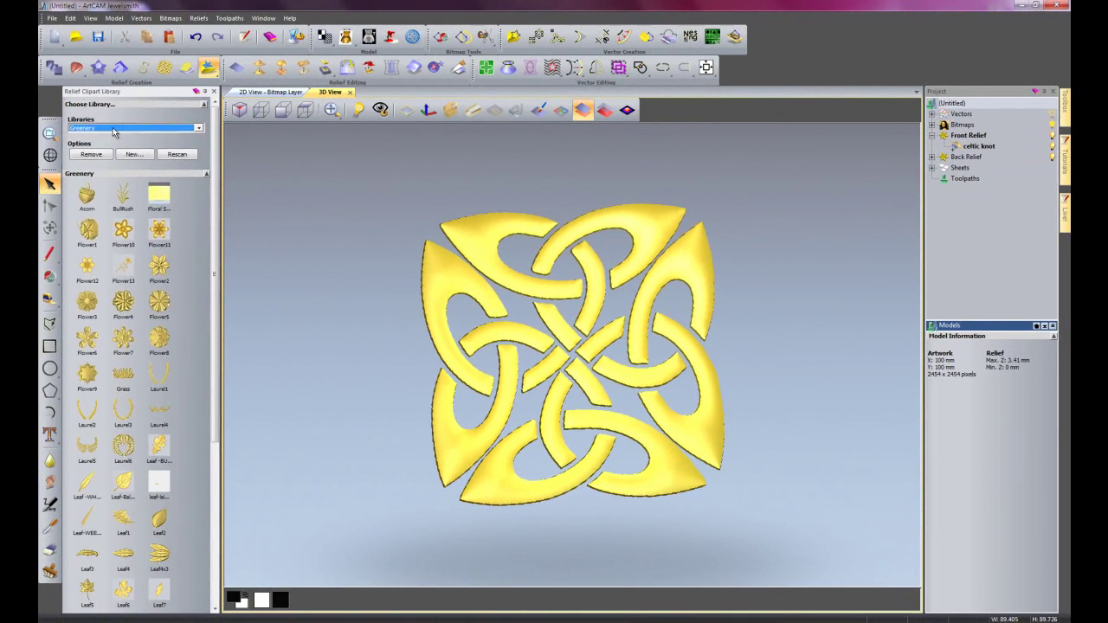
{"action": "left_click", "coordinate": [182, 172]}
{"action": "scroll", "coordinate": [93, 212], "scroll_direction": "up", "scroll_amount": 2}
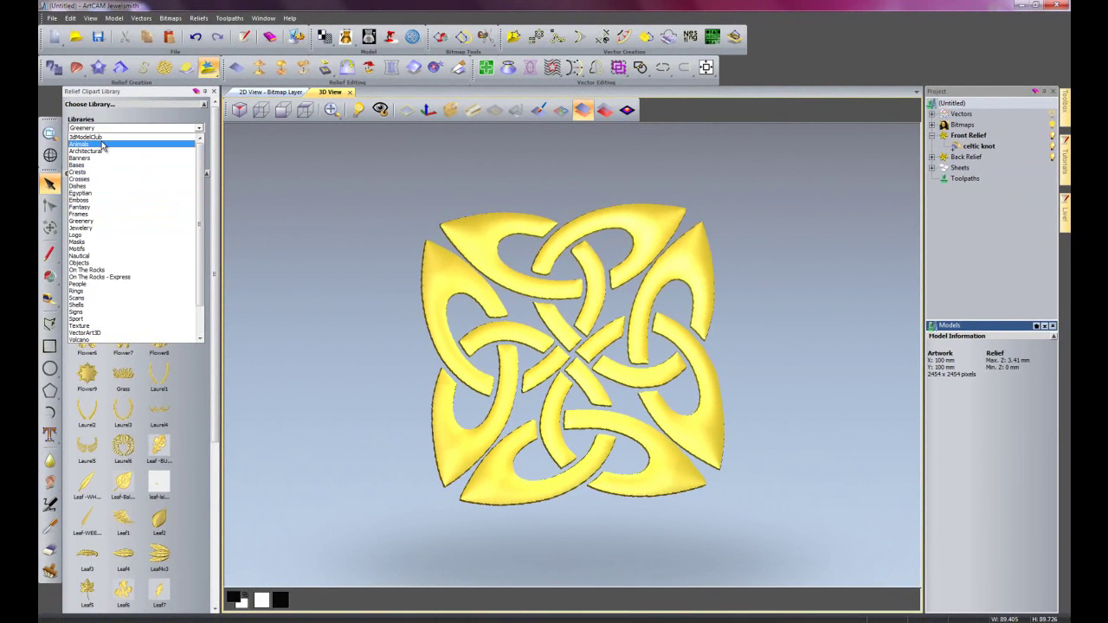
{"action": "left_click", "coordinate": [80, 137]}
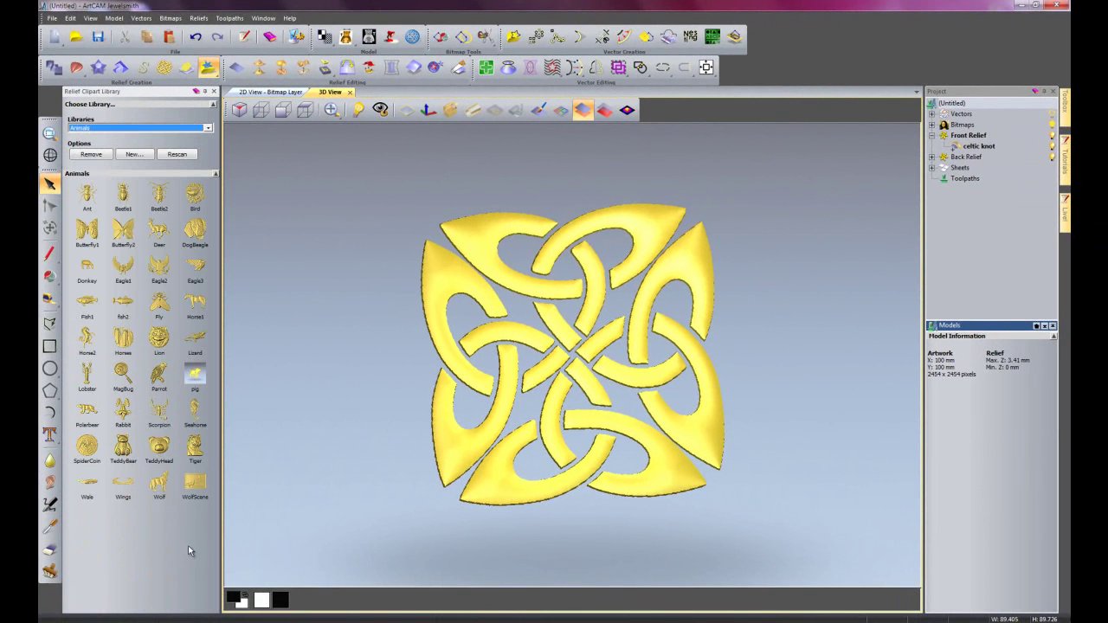
Create a clipart library from a new Jewelsmith Demo folder inside Reliefs, and store the celtic knot relief layer in it
{"action": "left_click", "coordinate": [133, 156]}
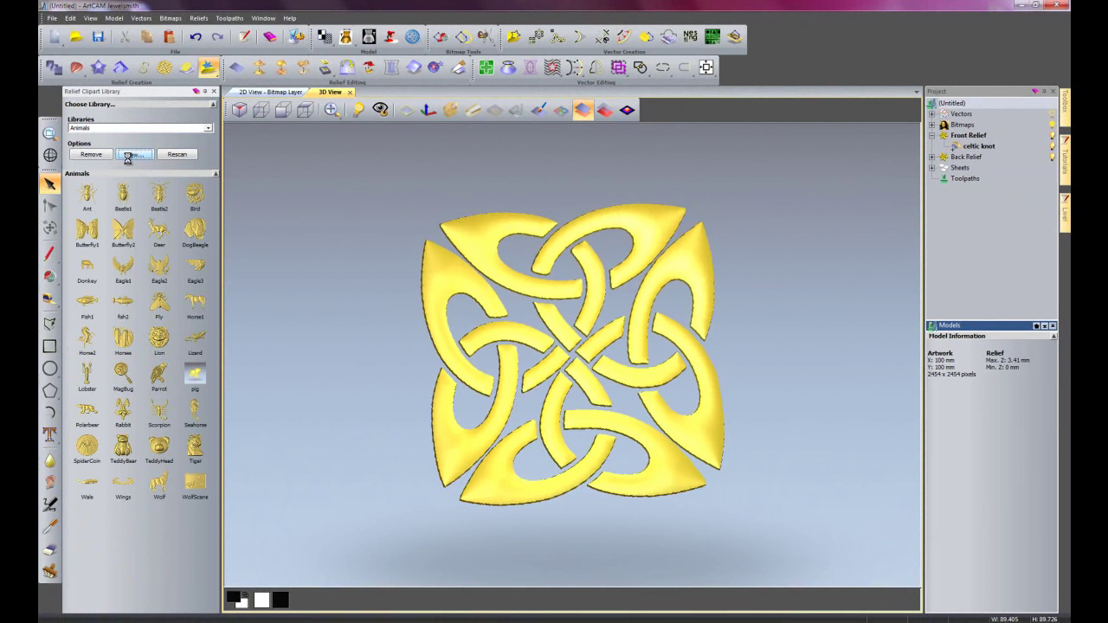
{"action": "left_click_drag", "start_coordinate": [627, 284], "coordinate": [625, 309]}
{"action": "left_click", "coordinate": [540, 345]}
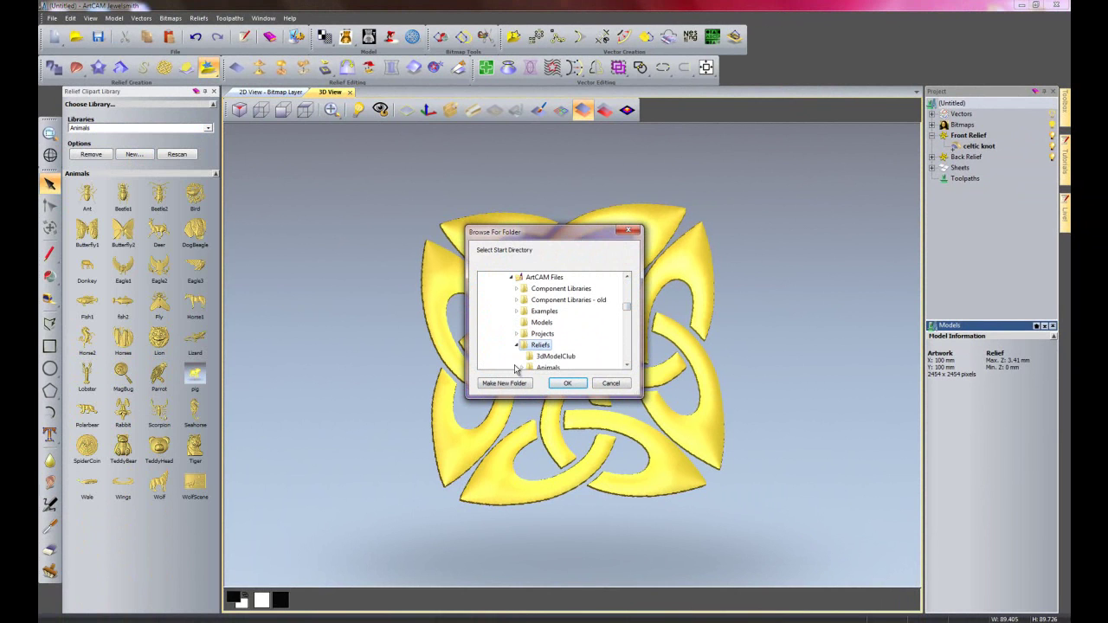
{"action": "left_click", "coordinate": [502, 383]}
{"action": "type", "text": "Cewelsmith"}
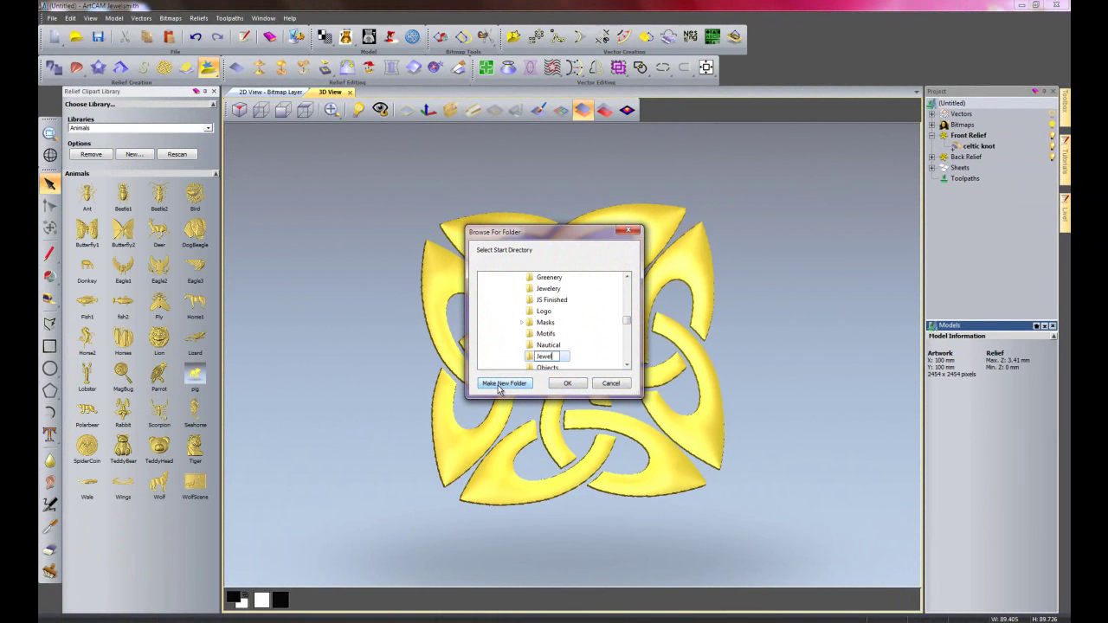
{"action": "type", "text": " Demo"}
{"action": "left_click", "coordinate": [572, 385]}
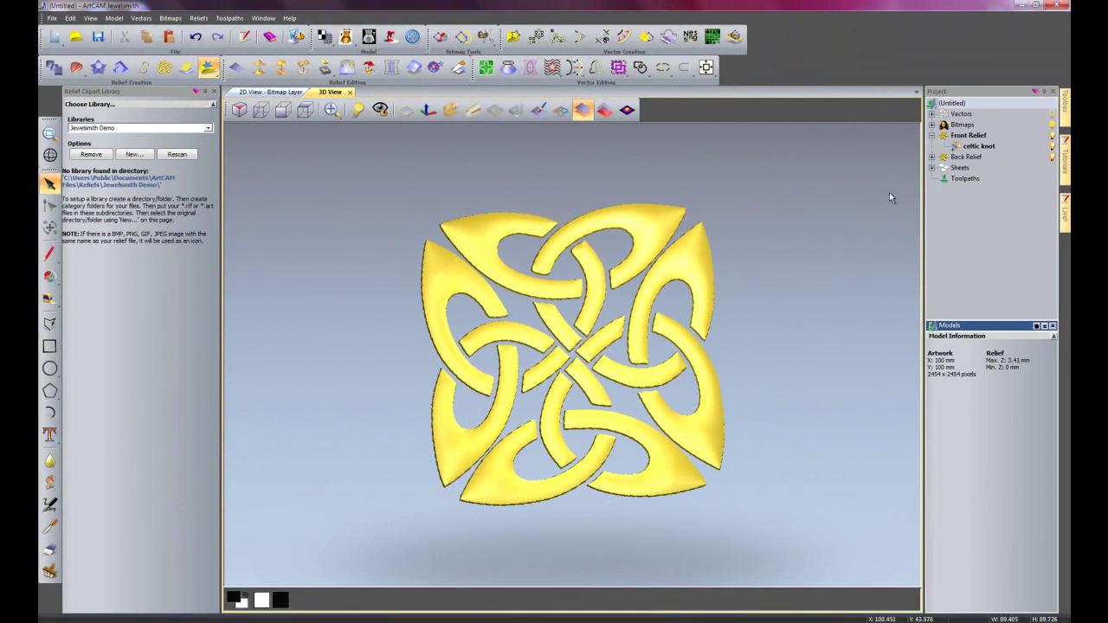
{"action": "left_click_drag", "start_coordinate": [981, 147], "coordinate": [134, 307]}
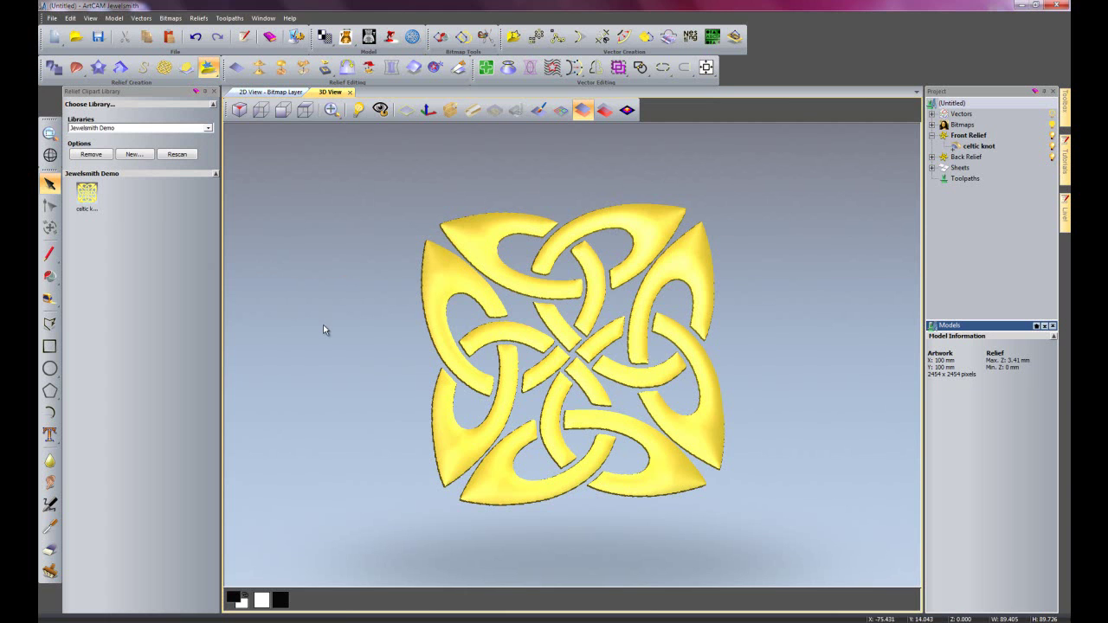
{"action": "left_click", "coordinate": [214, 91]}
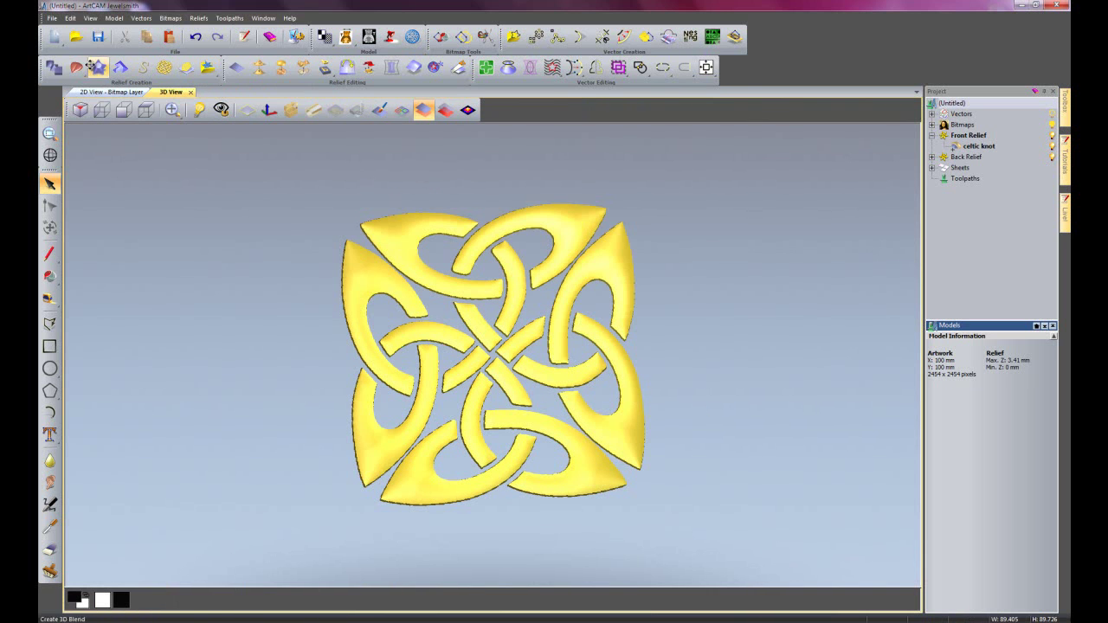
Start a new project without saving the changes to the knot model
{"action": "left_click", "coordinate": [50, 21]}
{"action": "mouse_move", "coordinate": [125, 31]}
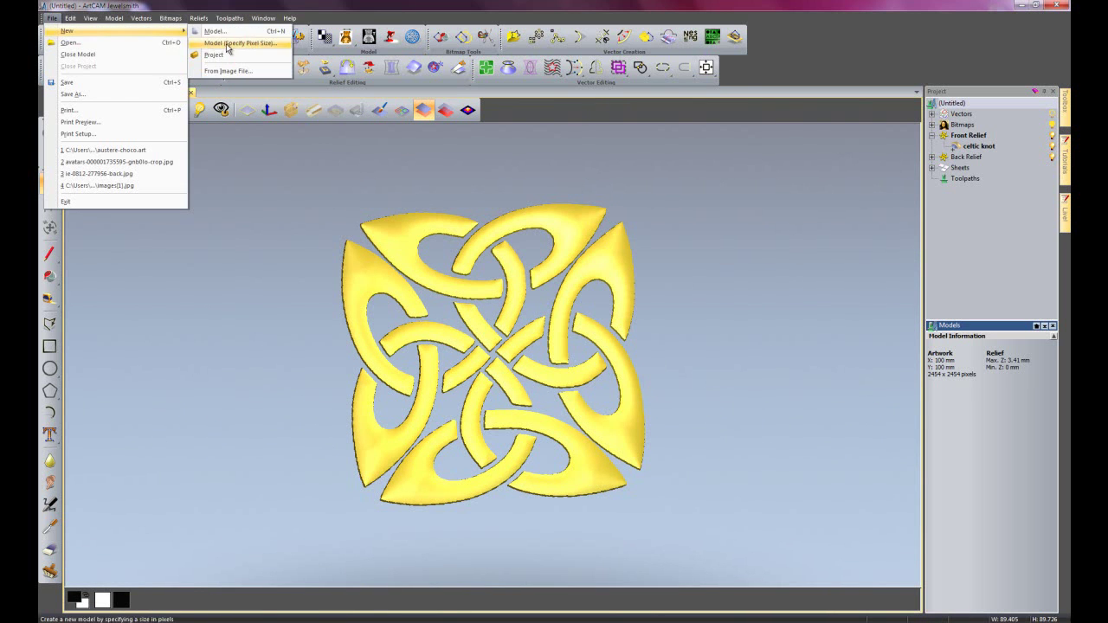
{"action": "left_click", "coordinate": [238, 57]}
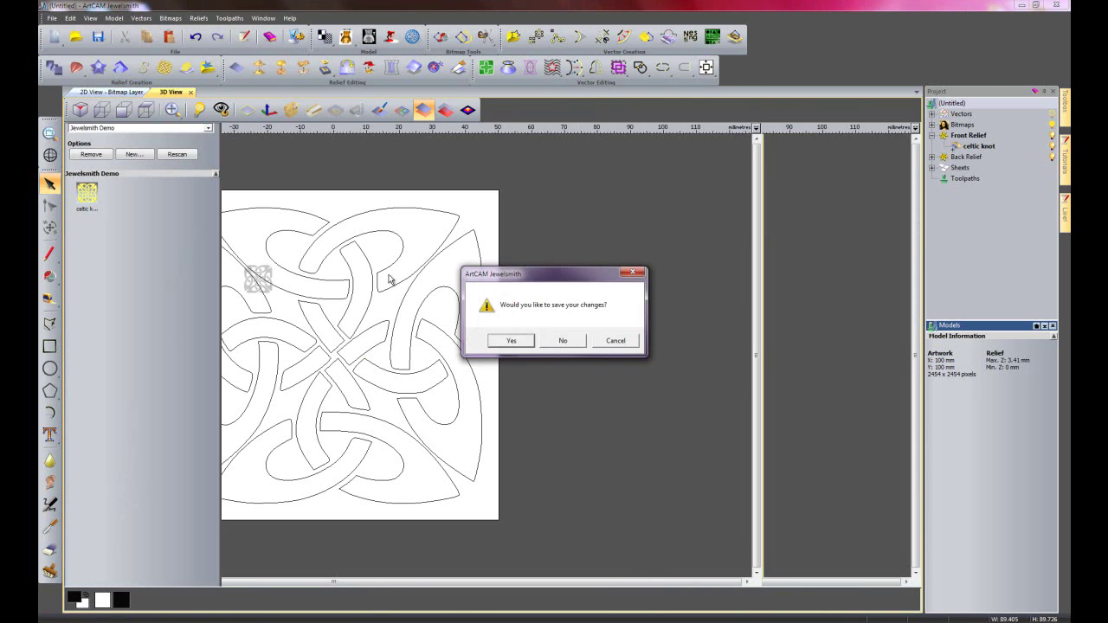
{"action": "left_click", "coordinate": [573, 345]}
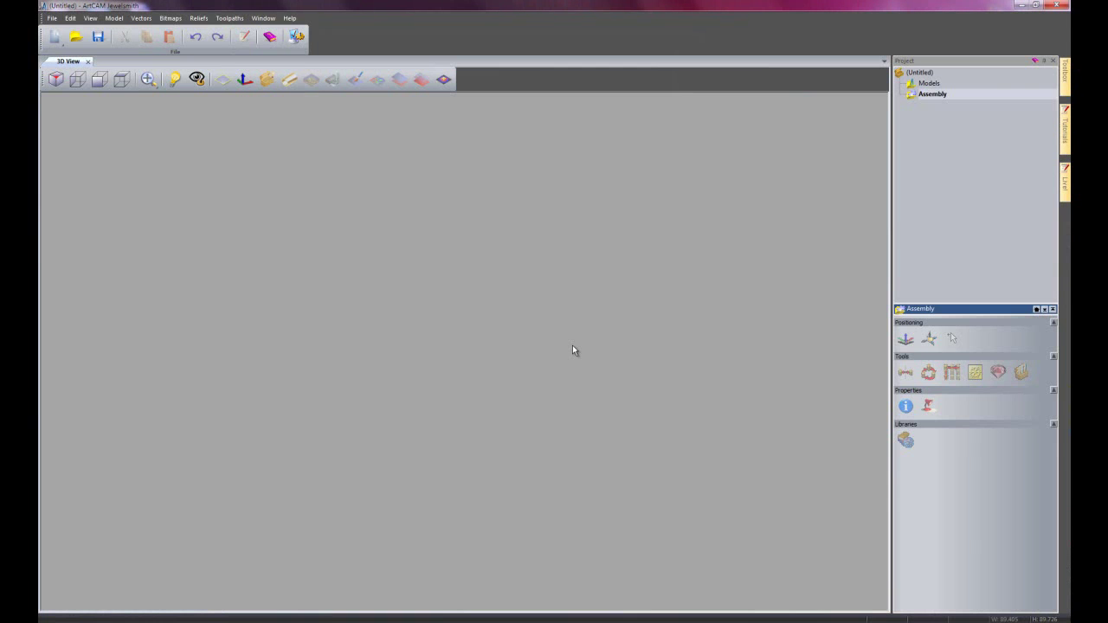
Create a square ring shank, choosing its ring size and setting the width to 6 mm, and accept the design
{"action": "left_click", "coordinate": [929, 83]}
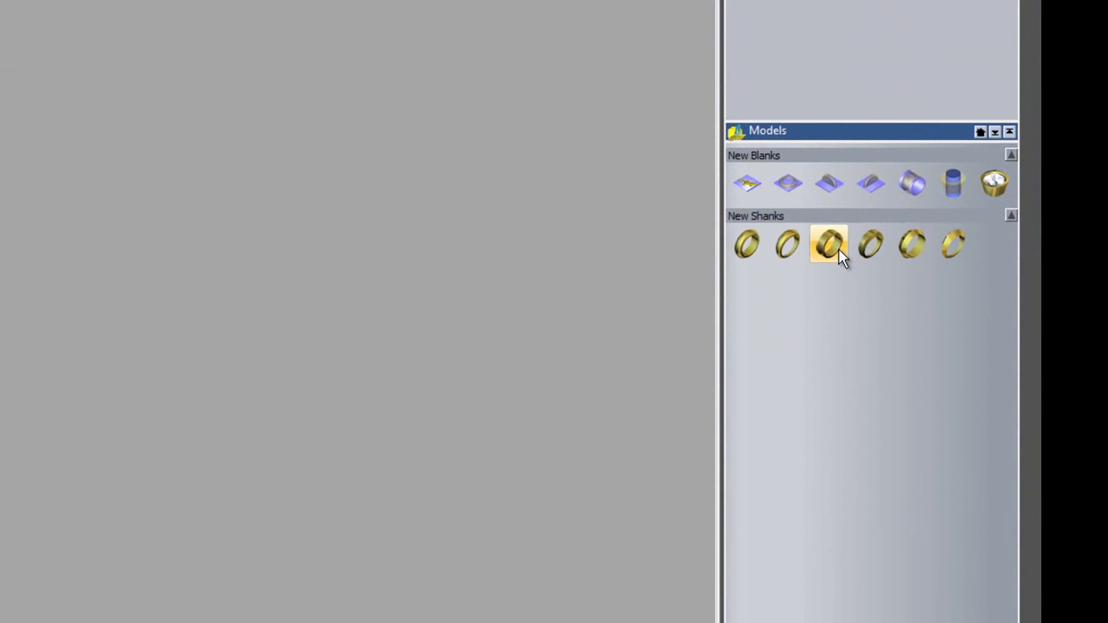
{"action": "left_click", "coordinate": [839, 250]}
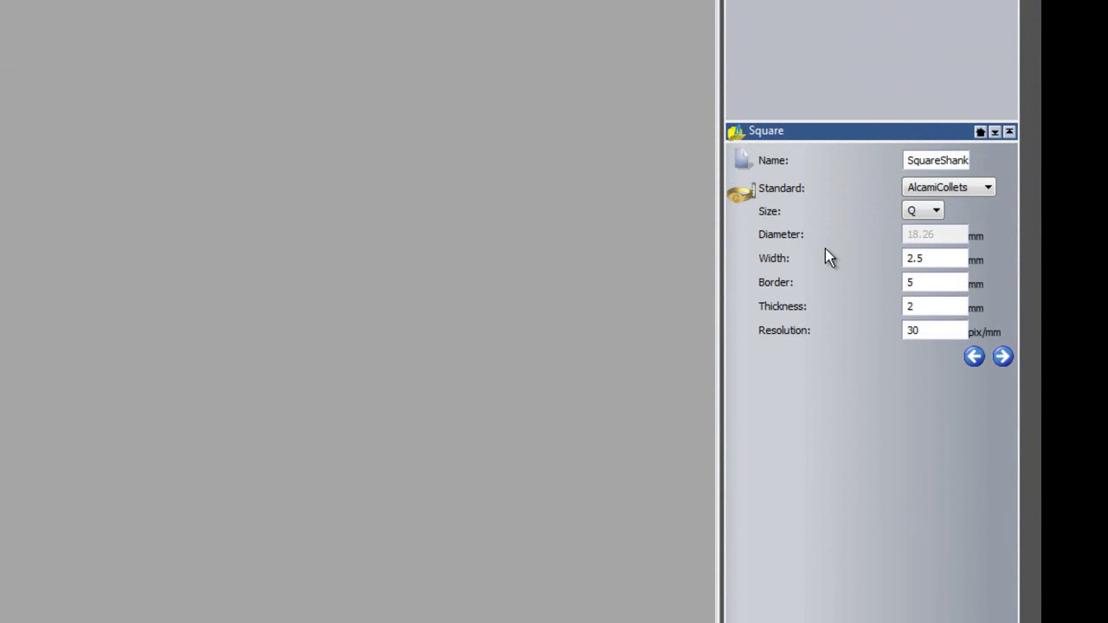
{"action": "left_click", "coordinate": [929, 212]}
{"action": "left_click", "coordinate": [920, 305]}
{"action": "left_click", "coordinate": [937, 258]}
{"action": "left_click_drag", "start_coordinate": [938, 258], "coordinate": [808, 254]}
{"action": "type", "text": "6"}
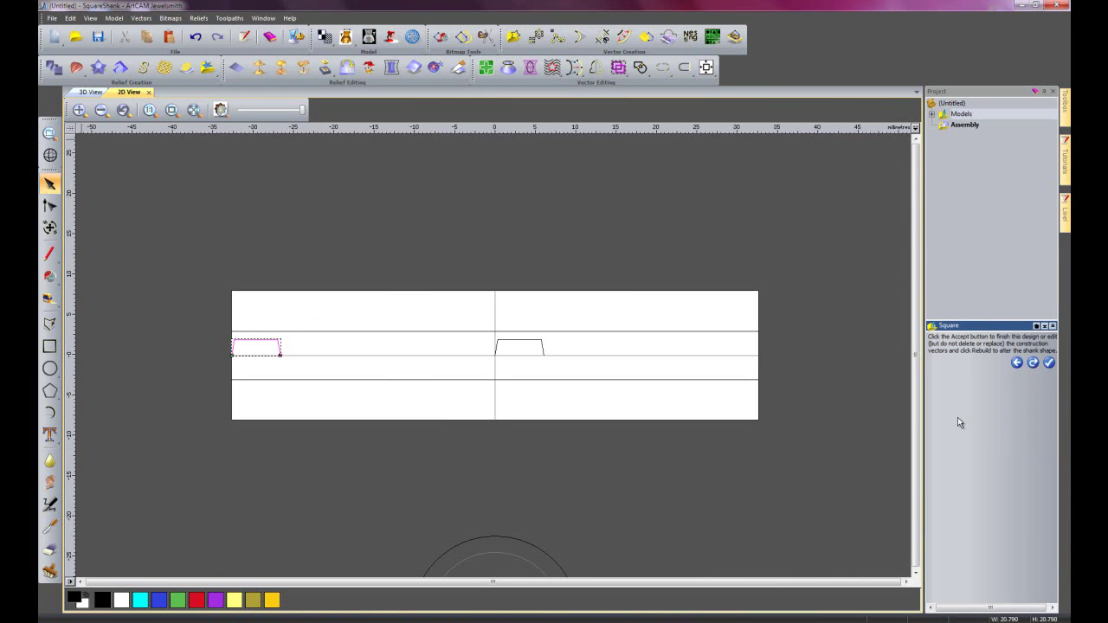
{"action": "left_click", "coordinate": [1049, 362]}
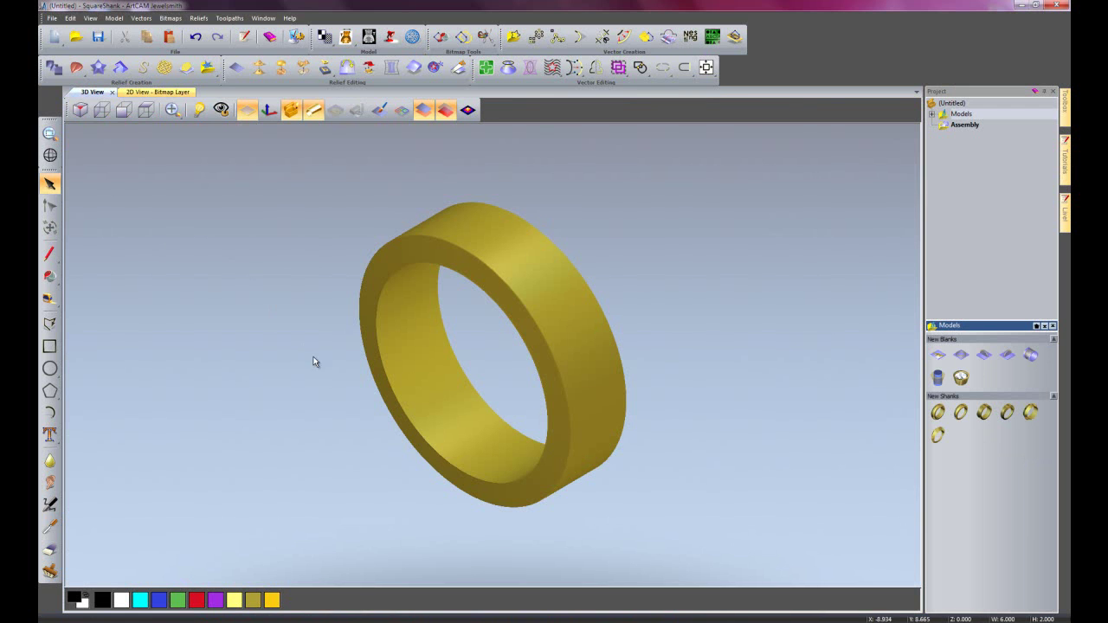
Inspect the square shank from another angle in 3D and switch to its unwrapped 2D layout
{"action": "left_click_drag", "start_coordinate": [524, 463], "coordinate": [552, 403]}
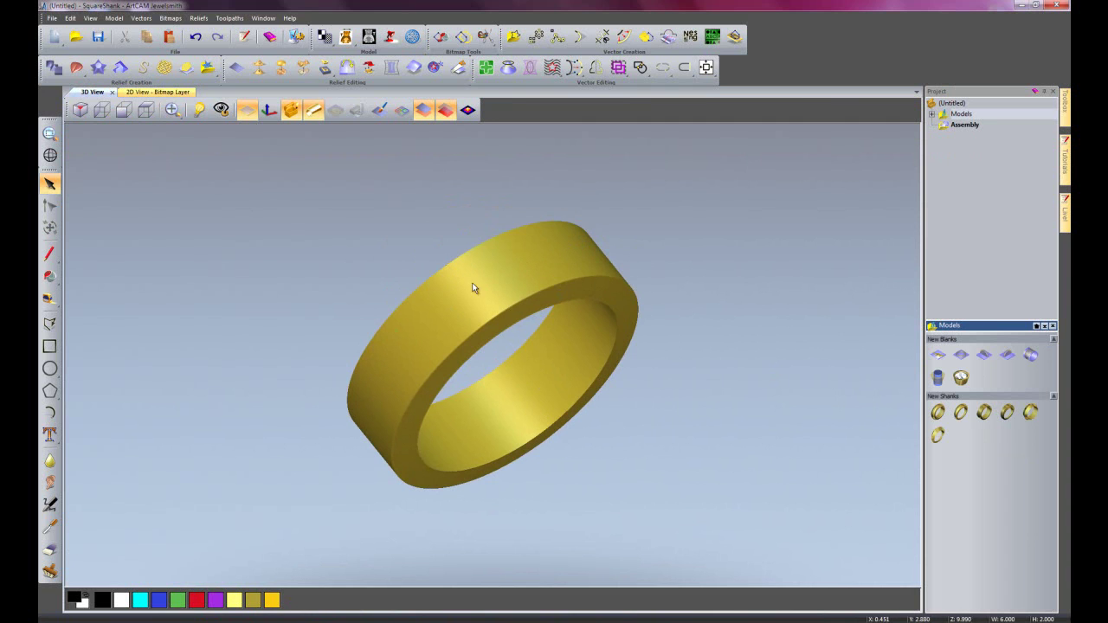
{"action": "left_click", "coordinate": [136, 93]}
{"action": "left_click", "coordinate": [395, 410]}
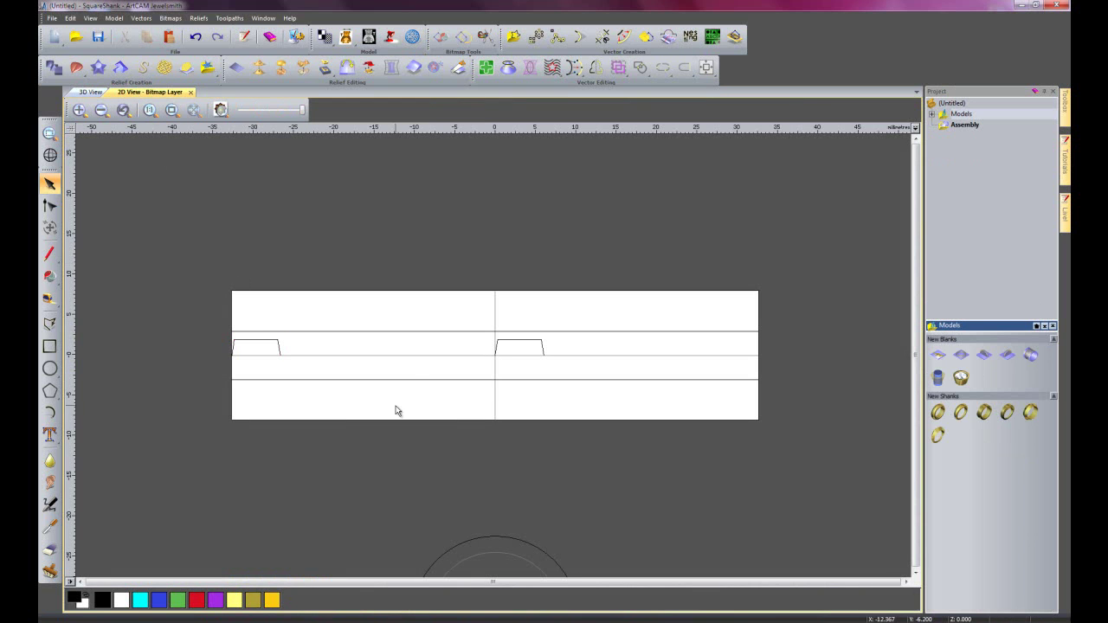
Offset the shank's horizontal centre line by 2 mm on both sides with sharp corners, keeping the original vector
{"action": "left_click", "coordinate": [447, 356]}
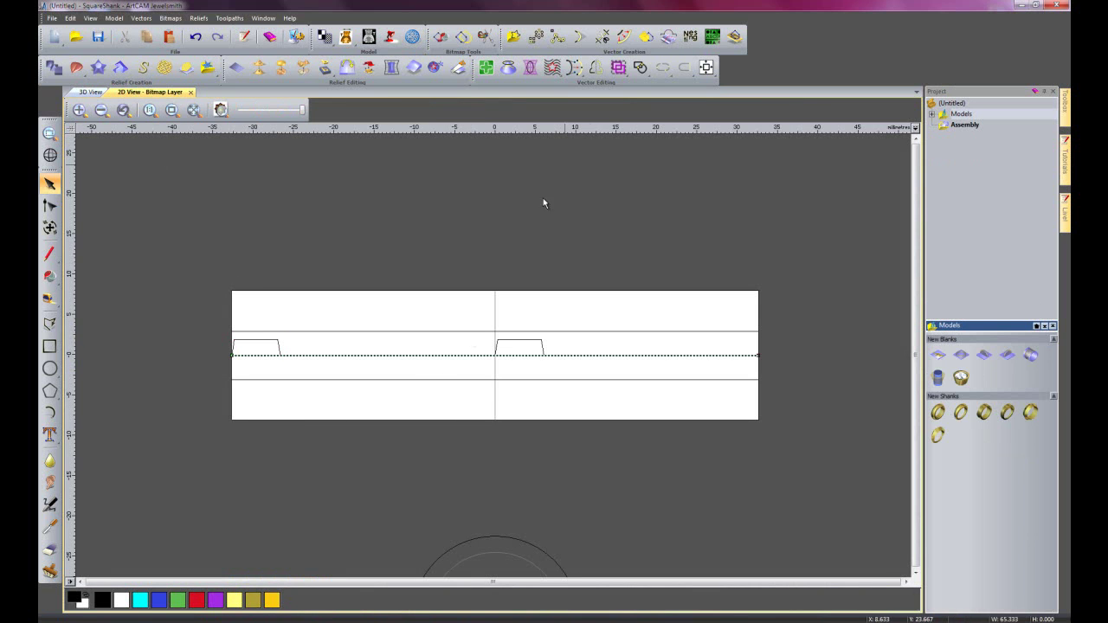
{"action": "left_click", "coordinate": [624, 37]}
{"action": "double_click", "coordinate": [801, 326]}
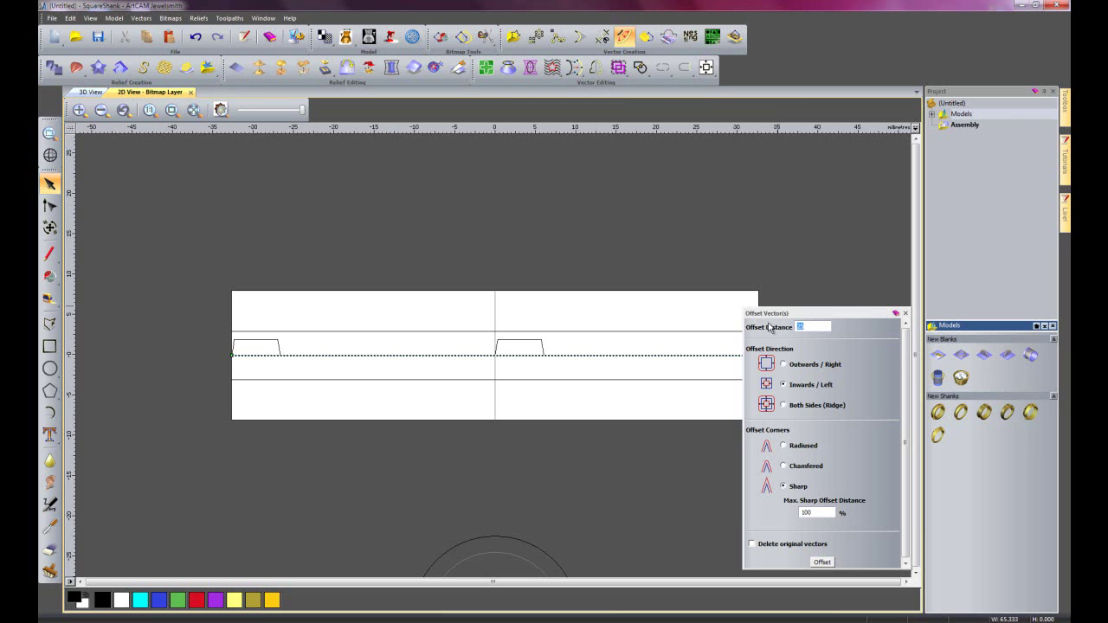
{"action": "left_click", "coordinate": [784, 405]}
{"action": "left_click", "coordinate": [822, 564]}
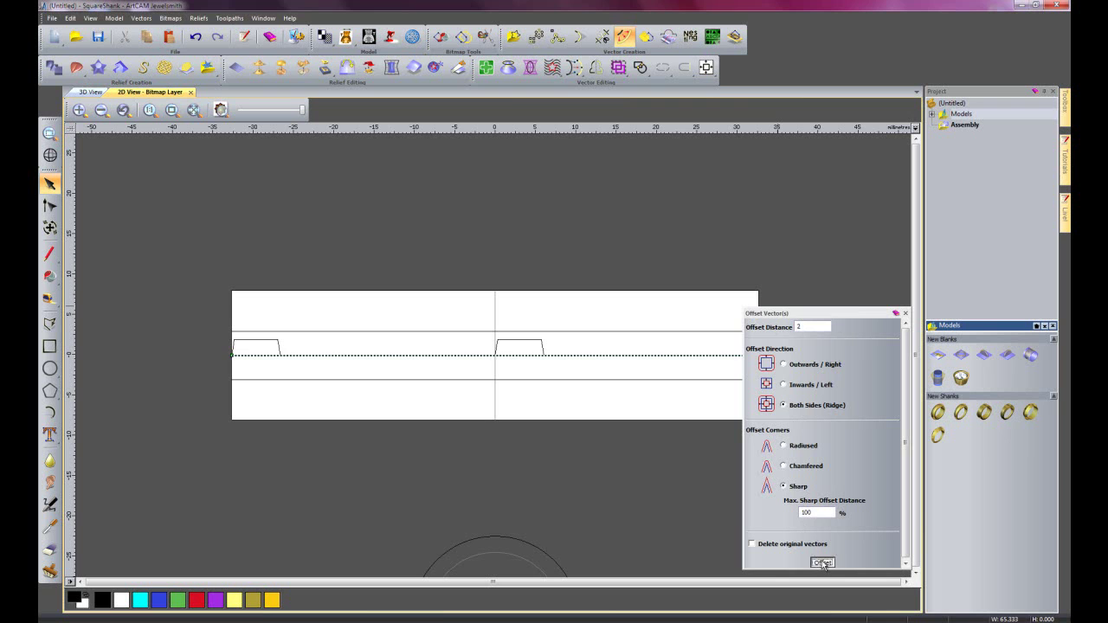
{"action": "left_click", "coordinate": [906, 313]}
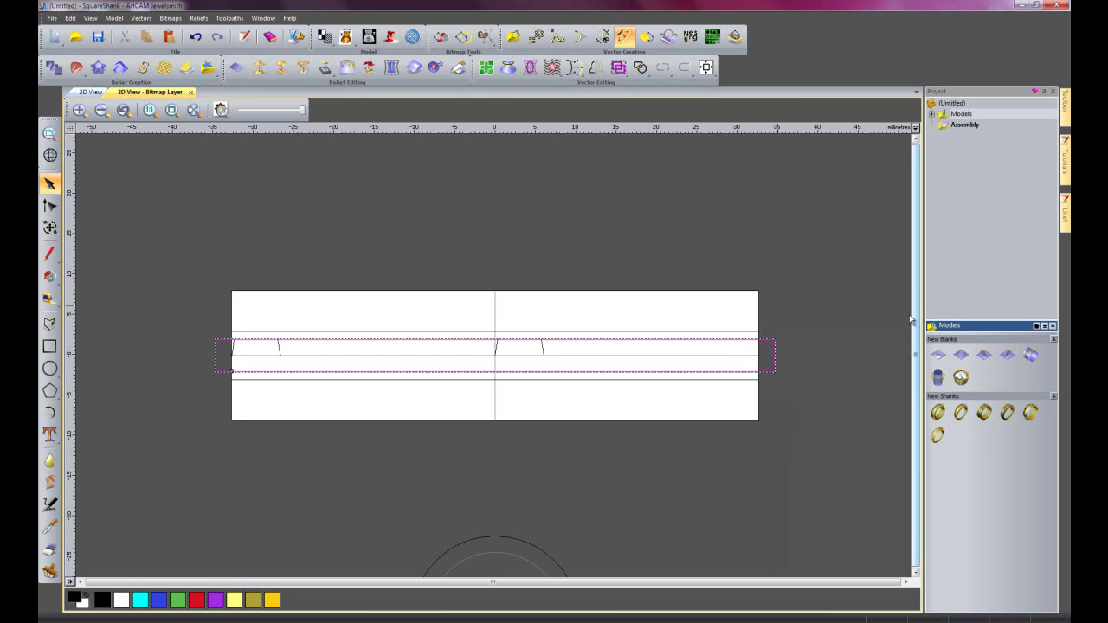
Recess a flat channel into the shank from the offset rectangle with the Shape Editor and check the ring in 3D
{"action": "double_click", "coordinate": [720, 343]}
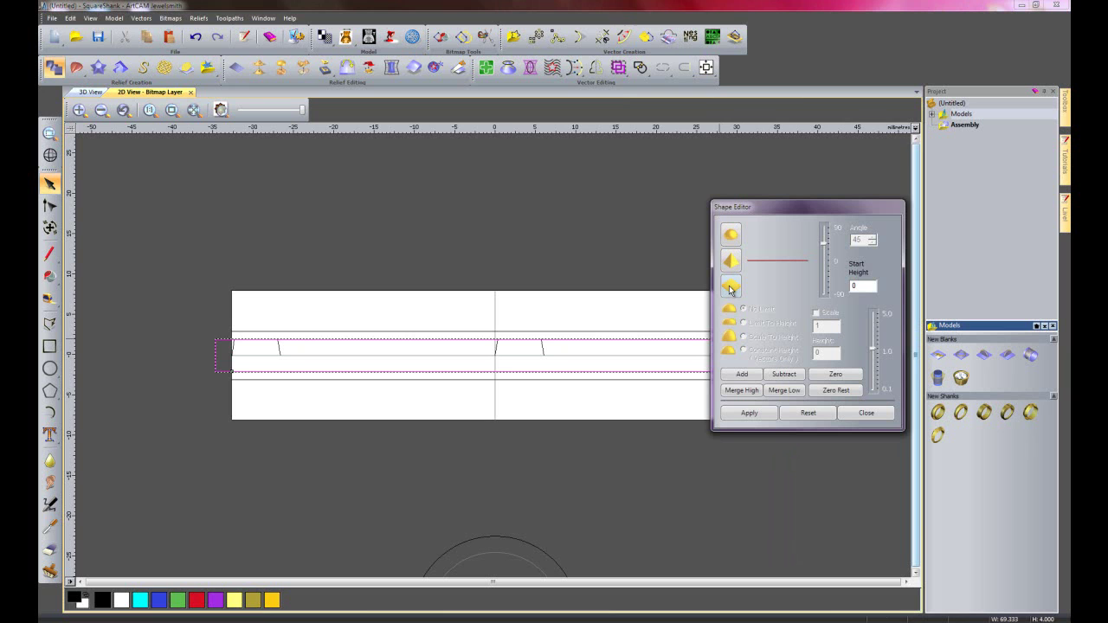
{"action": "double_click", "coordinate": [856, 286]}
{"action": "left_click", "coordinate": [857, 414]}
{"action": "left_click", "coordinate": [442, 202]}
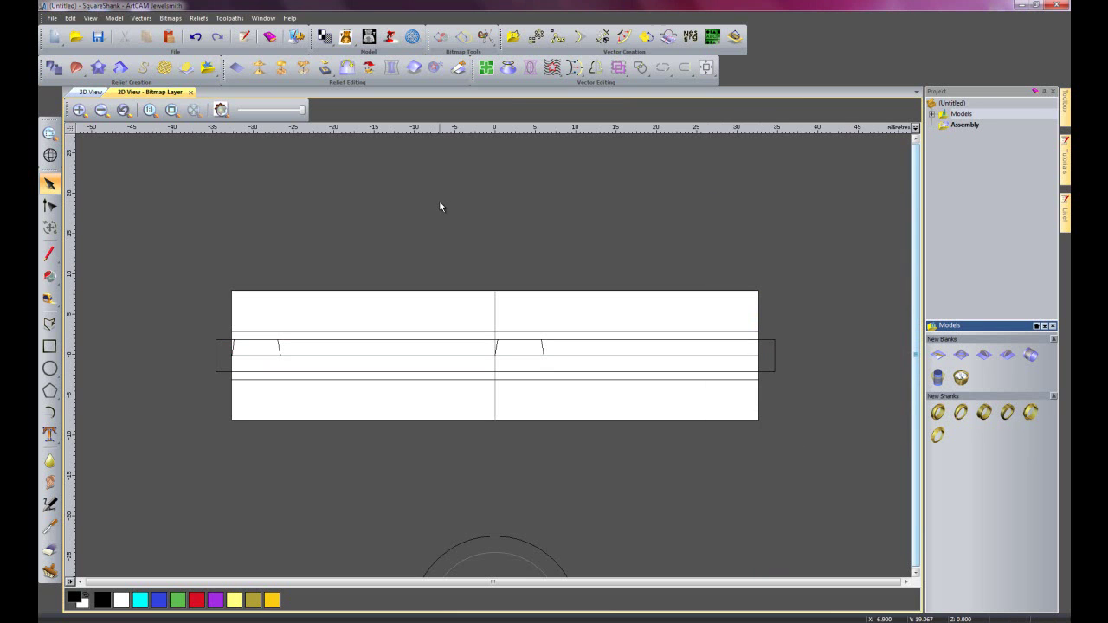
{"action": "left_click", "coordinate": [94, 93]}
{"action": "left_click_drag", "start_coordinate": [563, 343], "coordinate": [695, 321]}
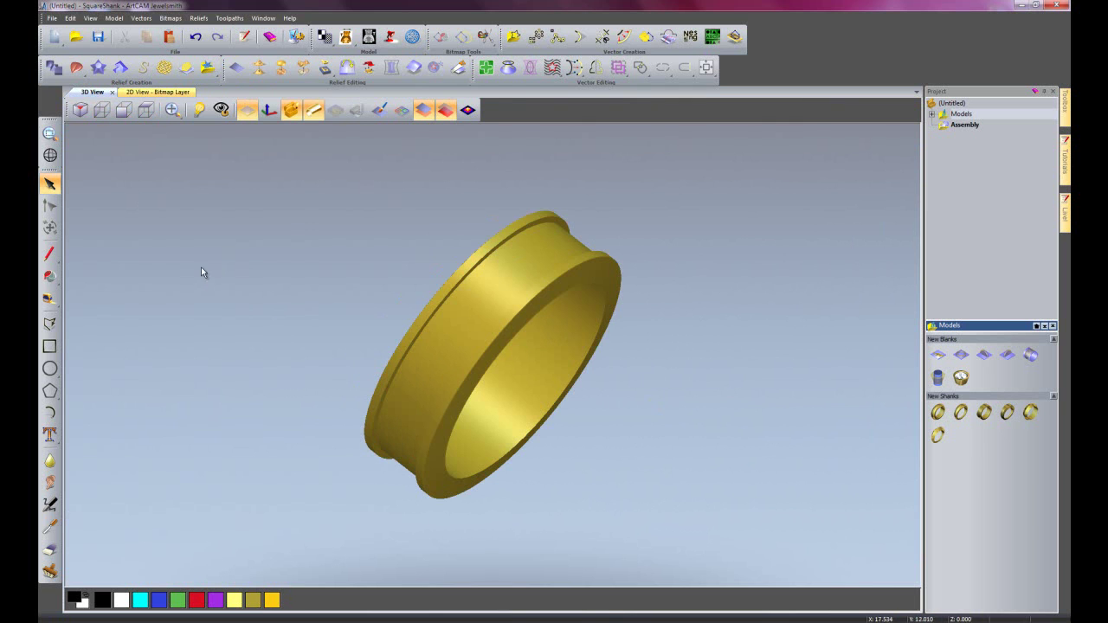
In the 2D layout, start pasting a relief along a curve and load celtic knot.rlf from the Jewelsmith Demo folder
{"action": "left_click", "coordinate": [160, 91]}
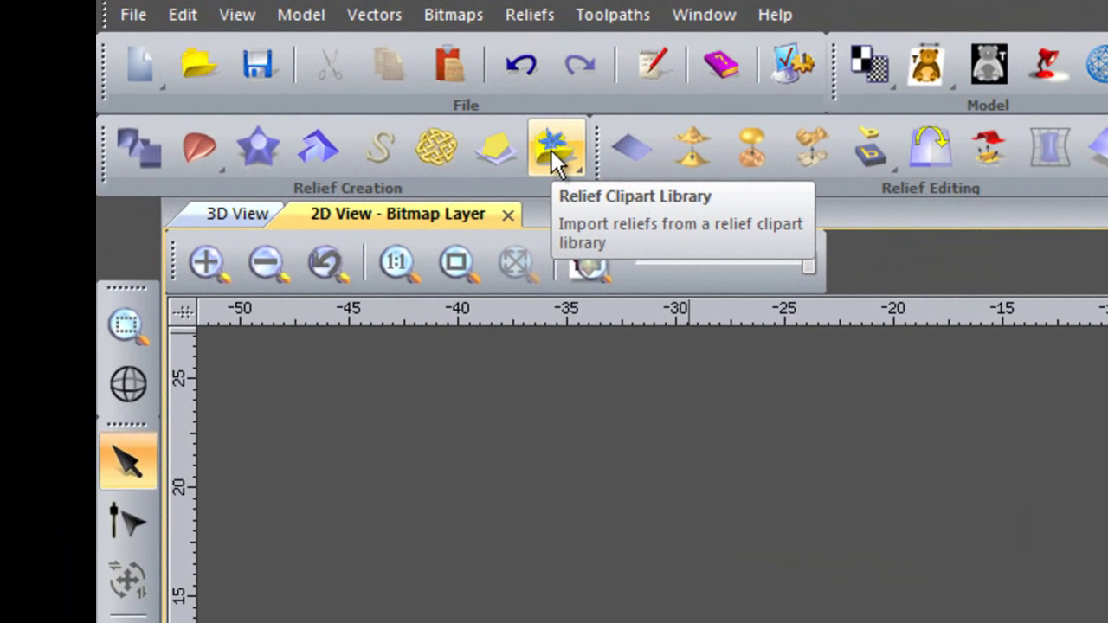
{"action": "left_click", "coordinate": [224, 72]}
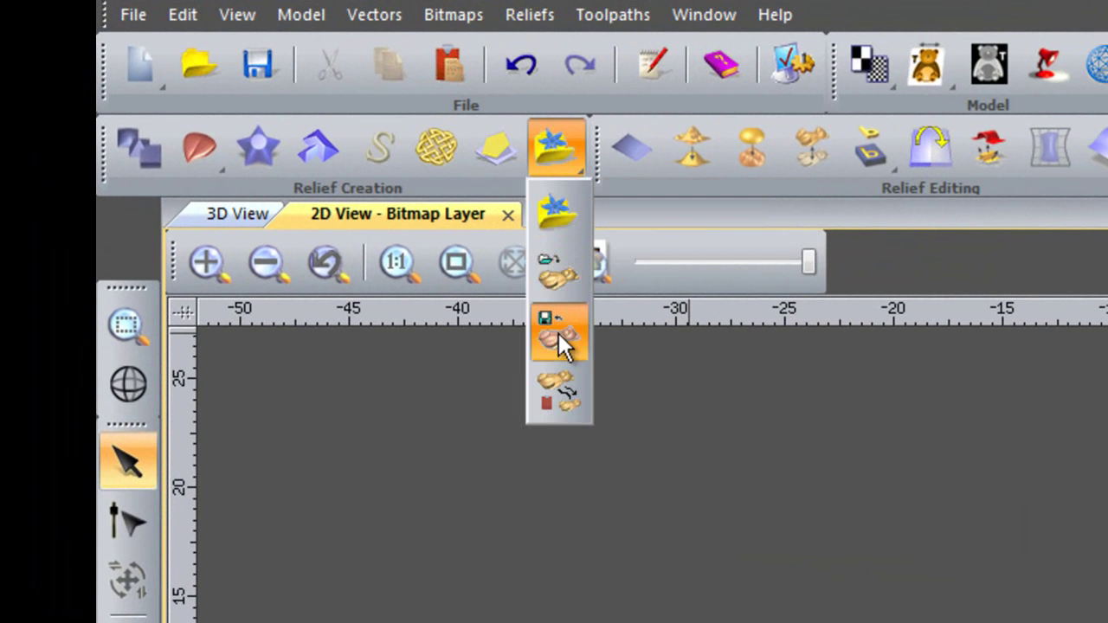
{"action": "left_click", "coordinate": [558, 398]}
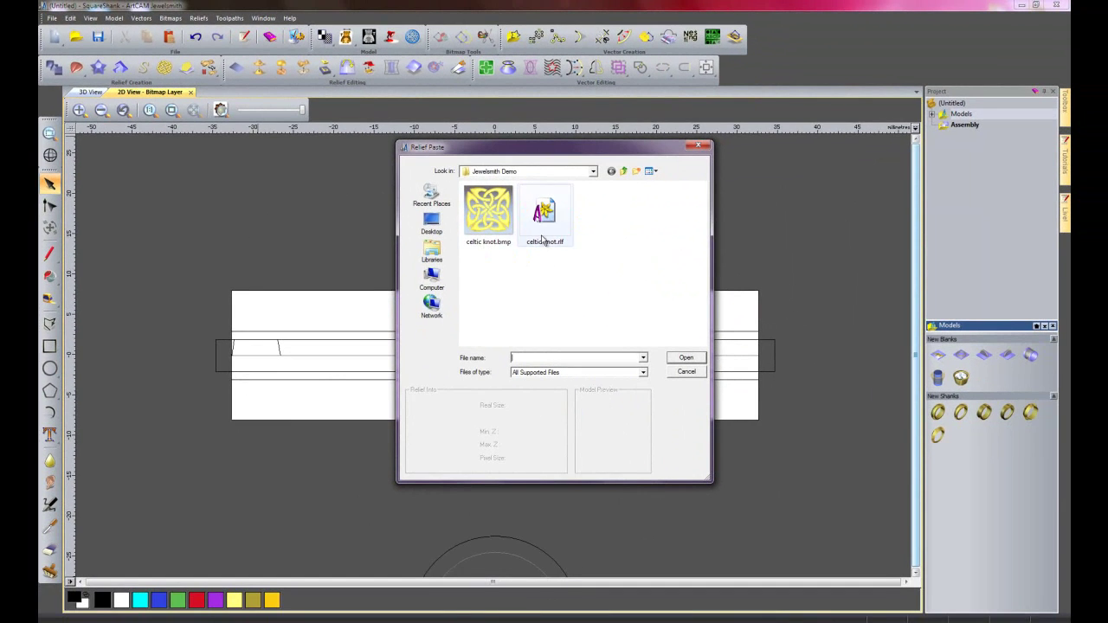
{"action": "left_click", "coordinate": [548, 215]}
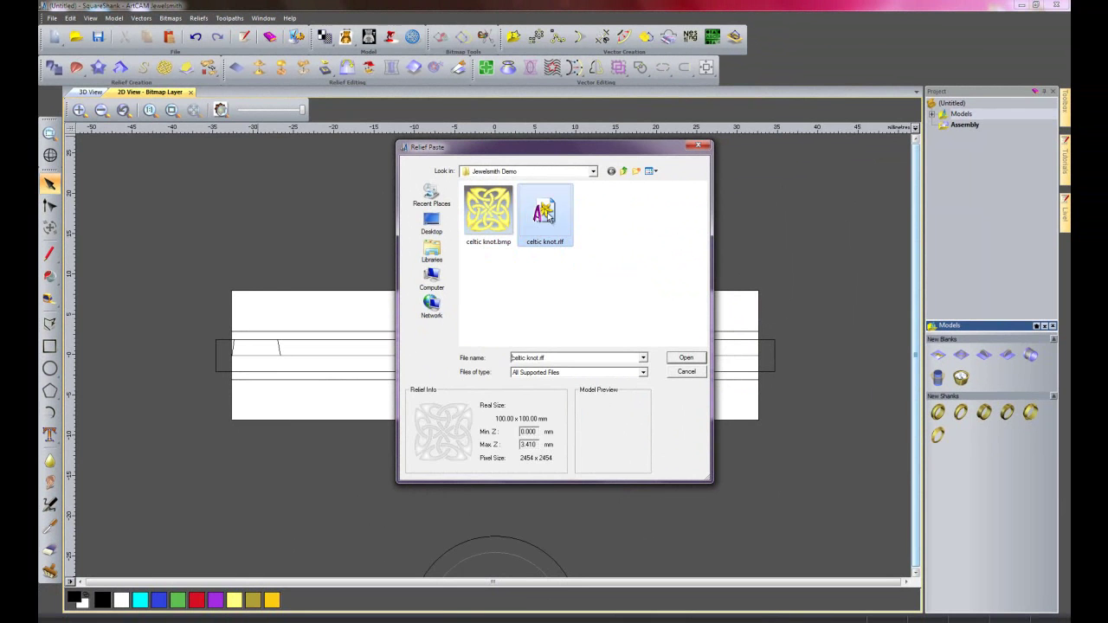
{"action": "left_click", "coordinate": [685, 360]}
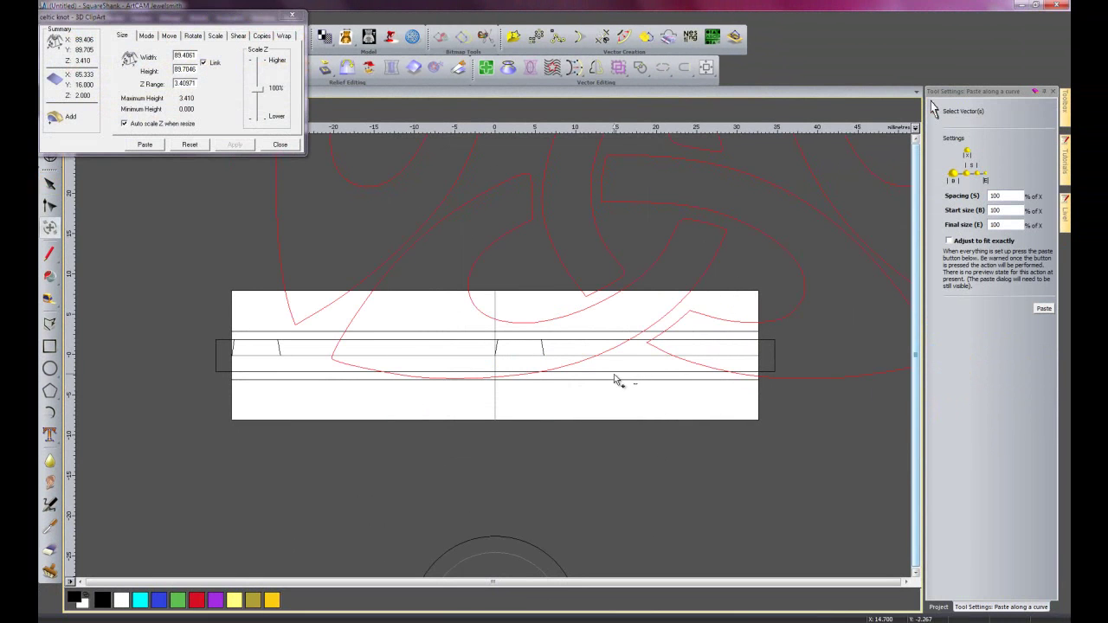
Centre the knot clipart on the shank layout and scale it proportionally to about 3.7 mm wide to fit the channel
{"action": "scroll", "coordinate": [583, 315], "scroll_direction": "down", "scroll_amount": 3}
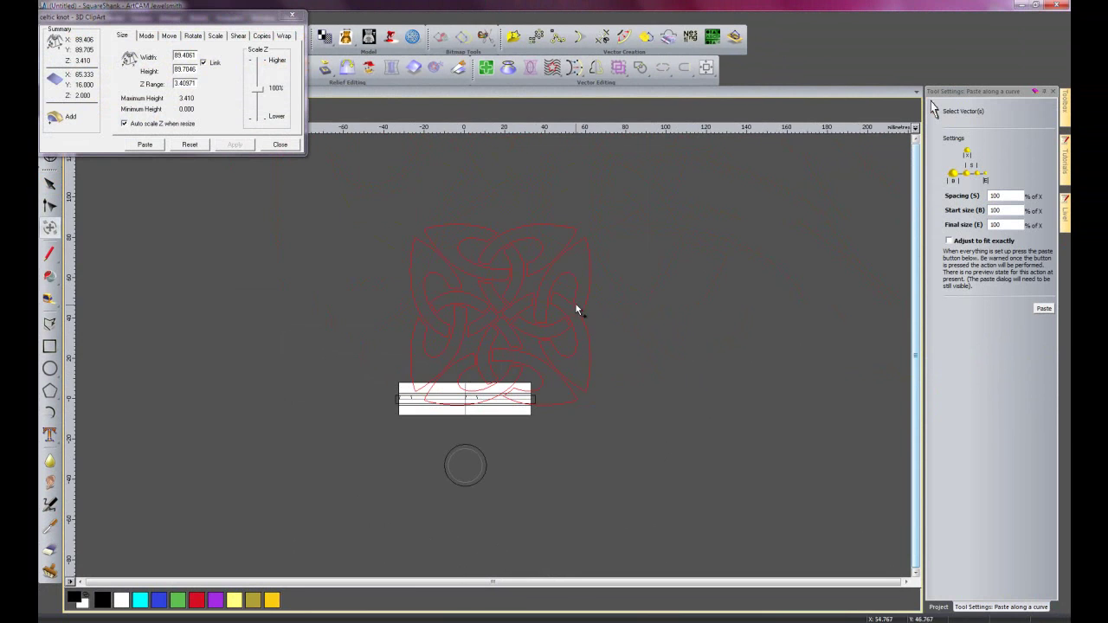
{"action": "left_click", "coordinate": [504, 312]}
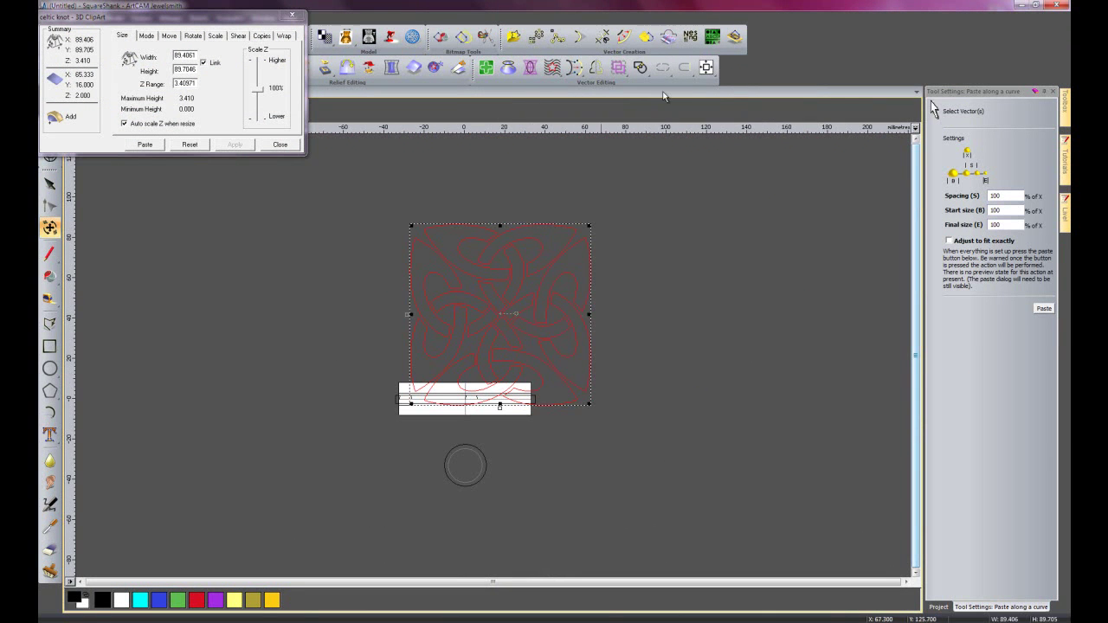
{"action": "left_click", "coordinate": [707, 68]}
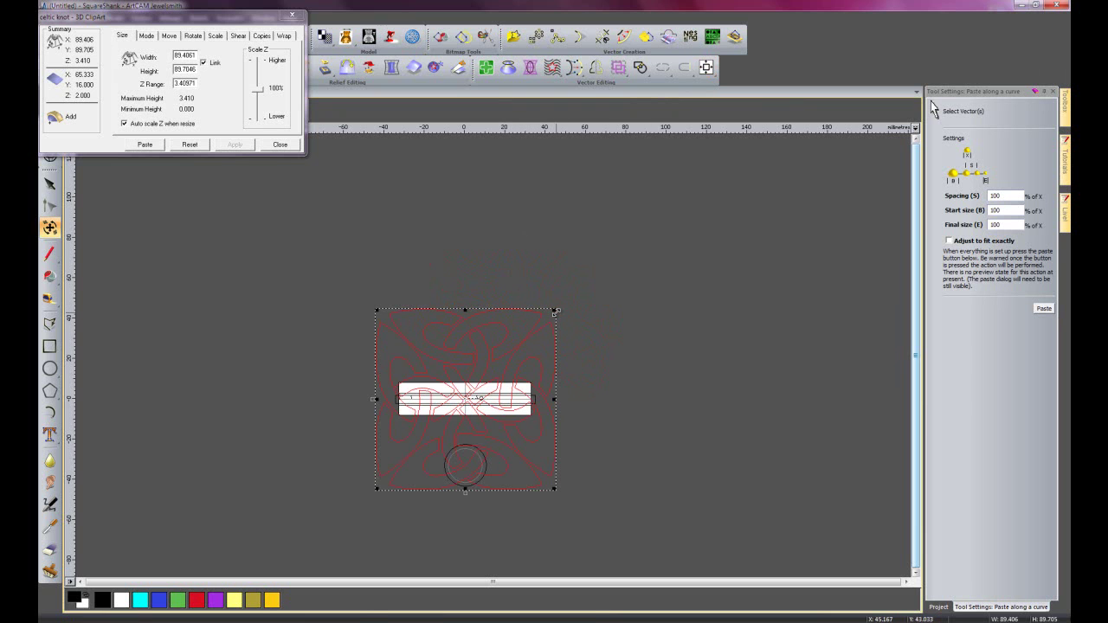
{"action": "left_click_drag", "start_coordinate": [554, 310], "coordinate": [471, 393]}
{"action": "scroll", "coordinate": [472, 392], "scroll_direction": "up", "scroll_amount": 5}
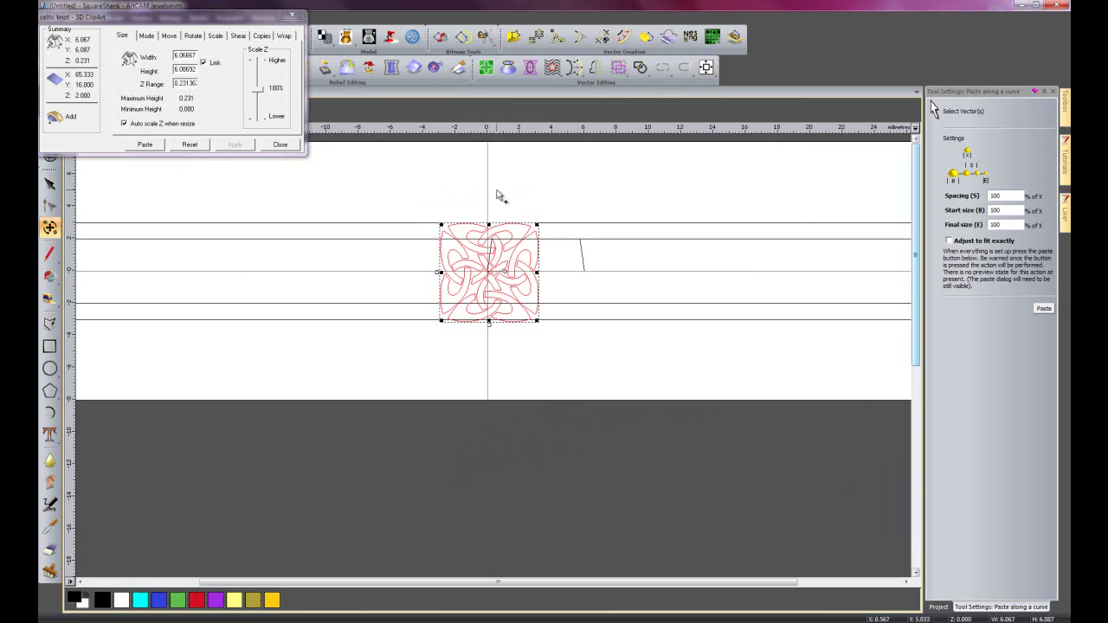
{"action": "scroll", "coordinate": [490, 239], "scroll_direction": "up", "scroll_amount": 2}
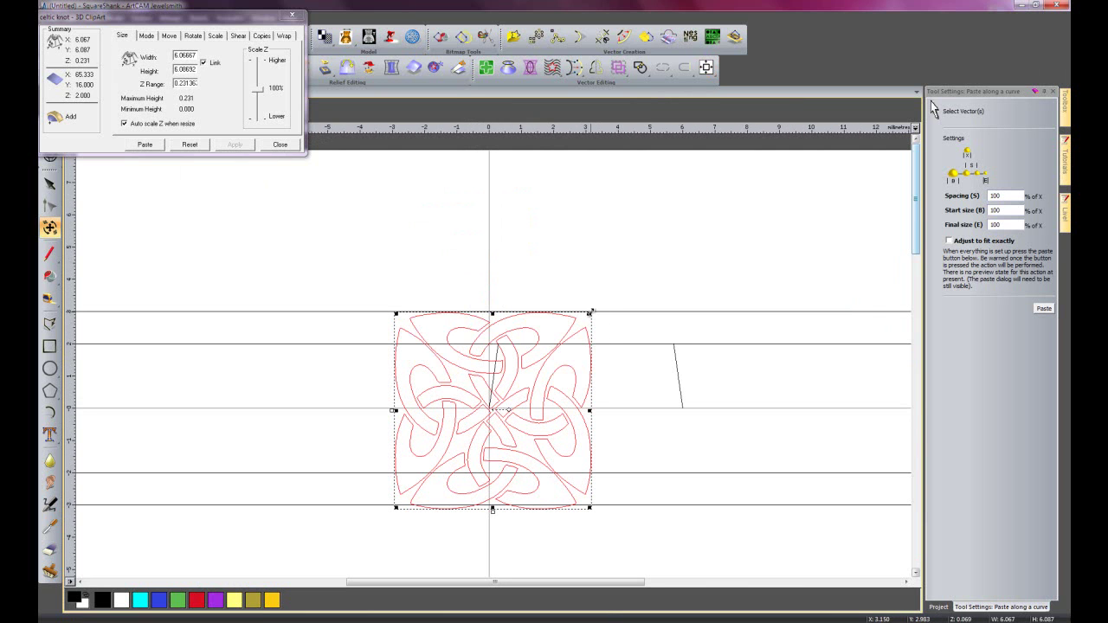
{"action": "left_click_drag", "start_coordinate": [588, 317], "coordinate": [553, 352]}
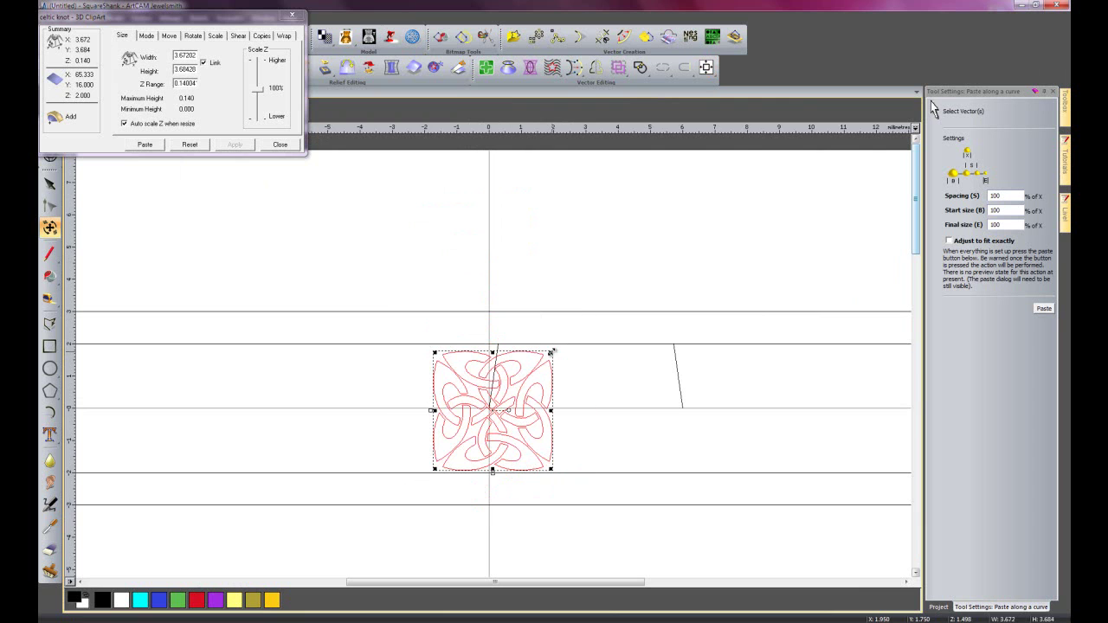
{"action": "left_click", "coordinate": [706, 67]}
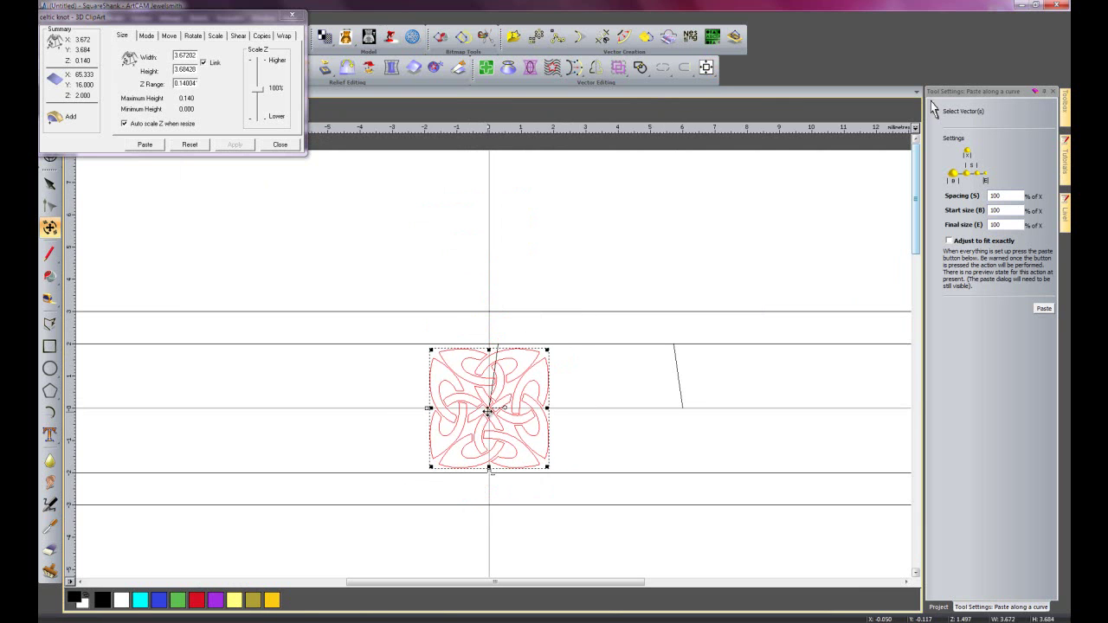
Move the knot clear of the channel, paste copies along the centre line adjusted to fit exactly, and check the ring in 3D
{"action": "scroll", "coordinate": [538, 364], "scroll_direction": "down", "scroll_amount": 2}
{"action": "left_click_drag", "start_coordinate": [474, 277], "coordinate": [587, 371]}
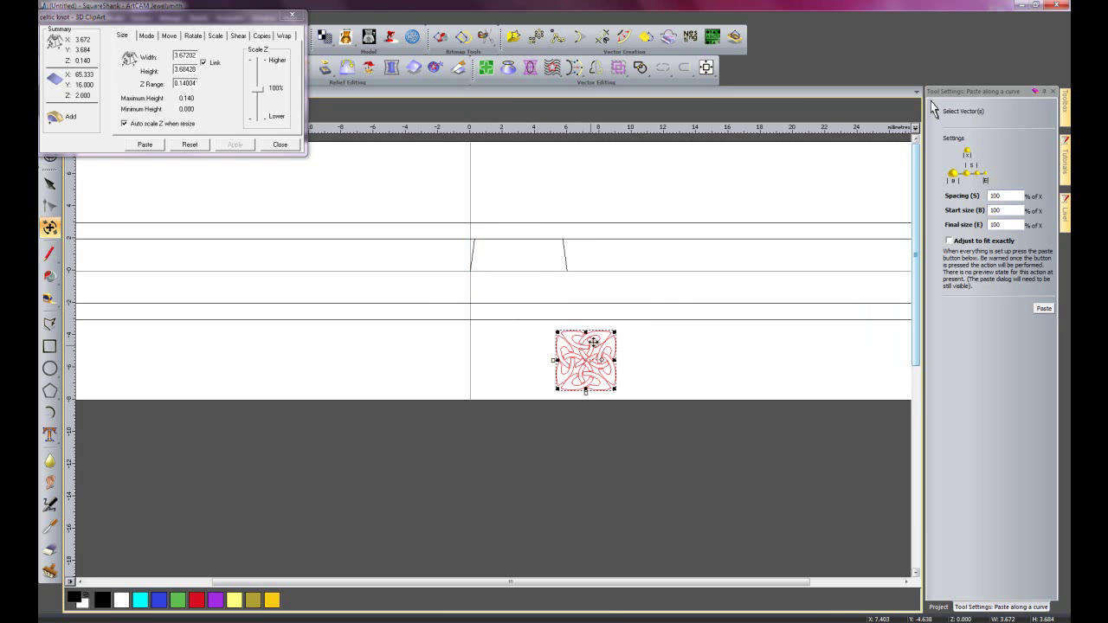
{"action": "scroll", "coordinate": [668, 282], "scroll_direction": "down", "scroll_amount": 2}
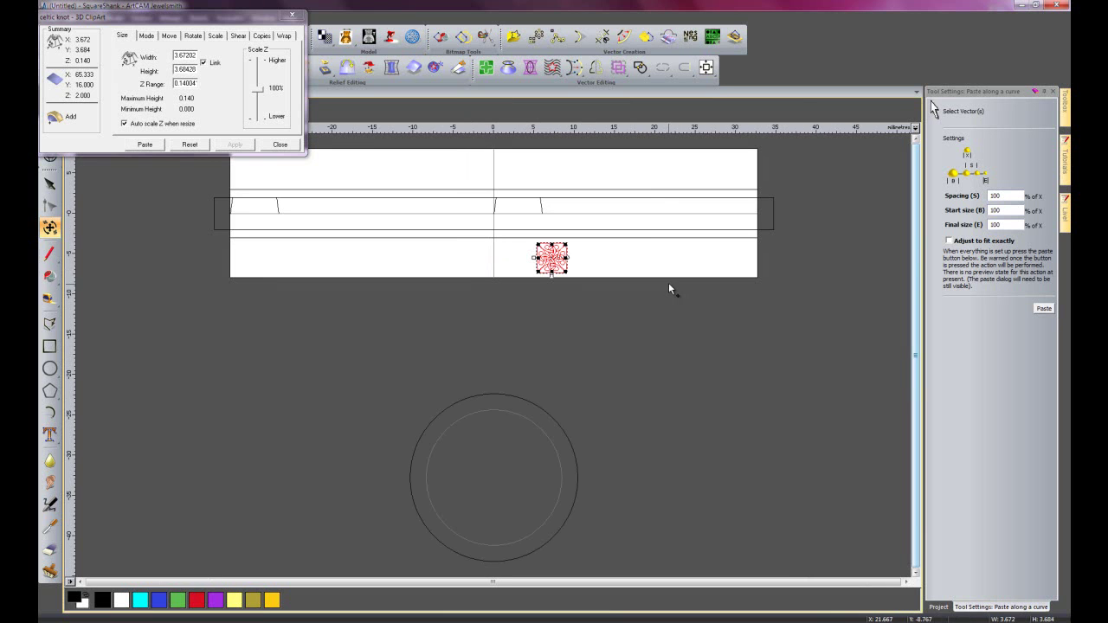
{"action": "left_click", "coordinate": [659, 214]}
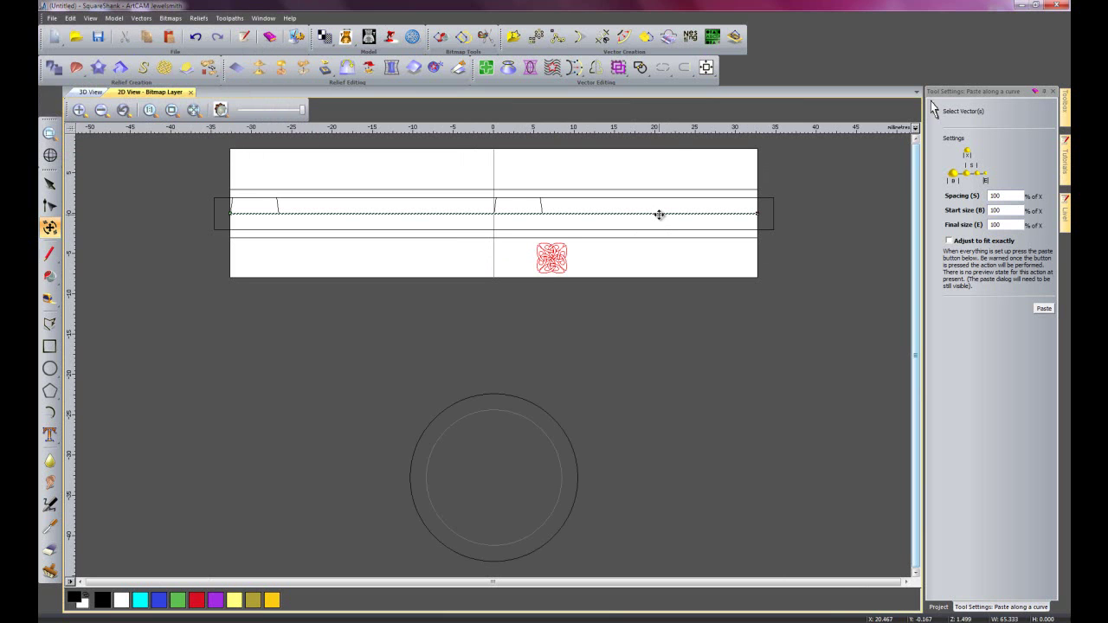
{"action": "left_click", "coordinate": [950, 241]}
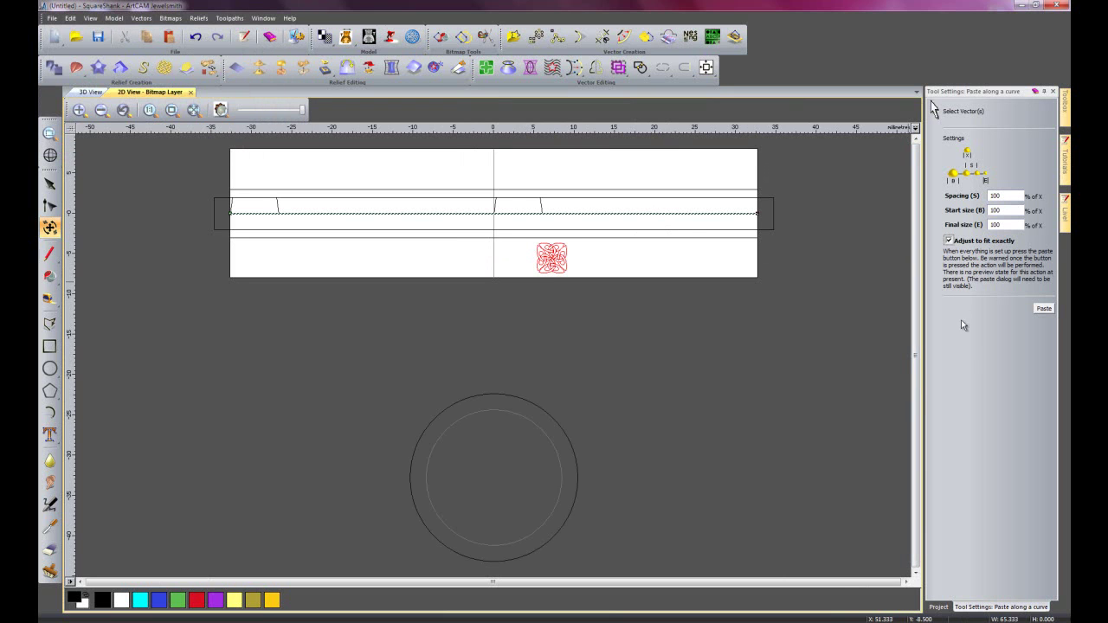
{"action": "left_click", "coordinate": [1044, 309]}
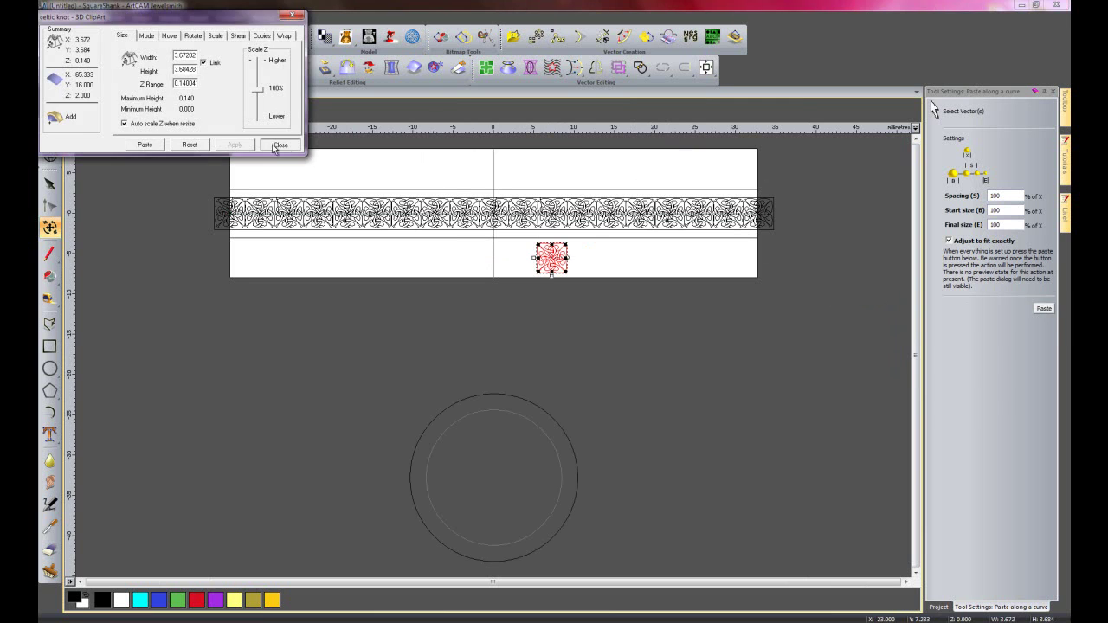
{"action": "left_click", "coordinate": [275, 147]}
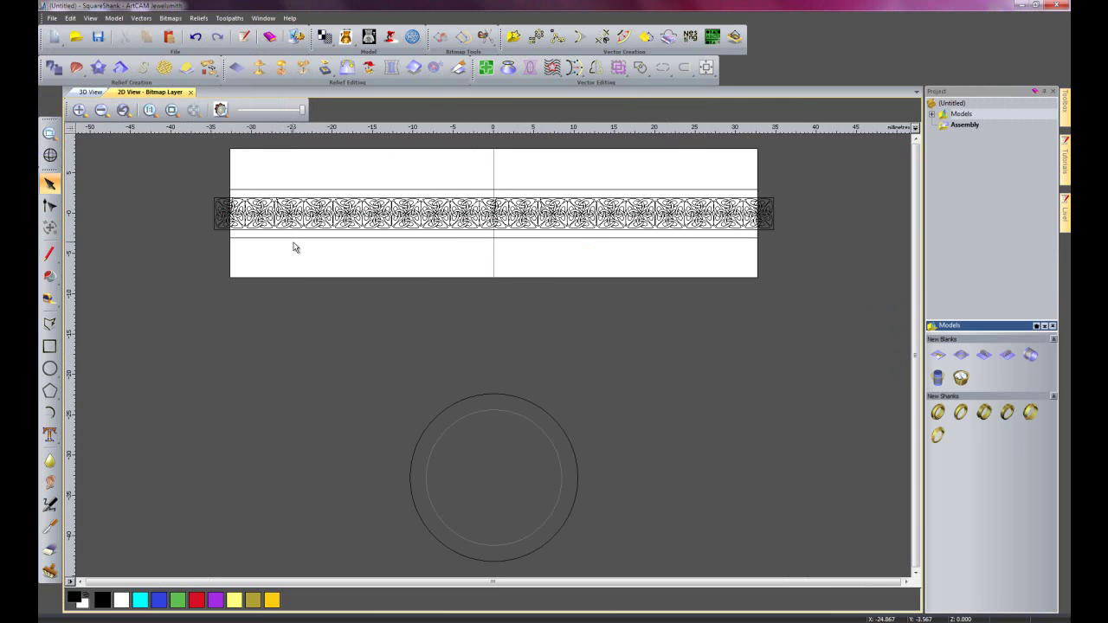
{"action": "left_click", "coordinate": [86, 92]}
{"action": "left_click_drag", "start_coordinate": [792, 357], "coordinate": [684, 252]}
{"action": "left_click_drag", "start_coordinate": [604, 303], "coordinate": [566, 290]}
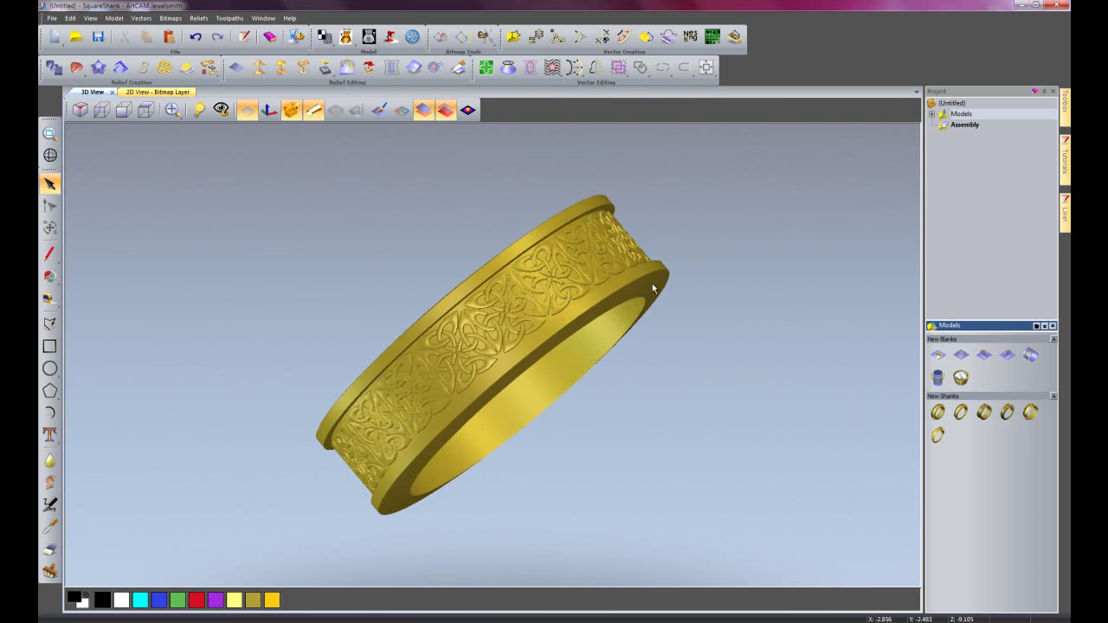
{"action": "scroll", "coordinate": [600, 289], "scroll_direction": "up", "scroll_amount": 3}
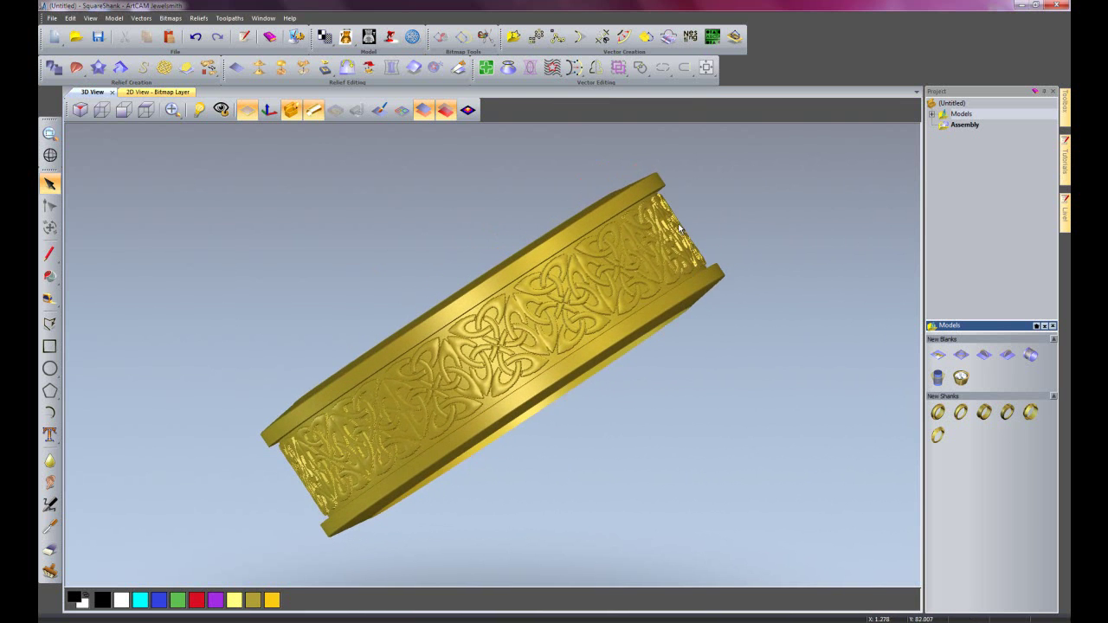
Raise the pasted knot band by giving its vectors a start height of .25 in the Shape Editor
{"action": "left_click", "coordinate": [157, 92]}
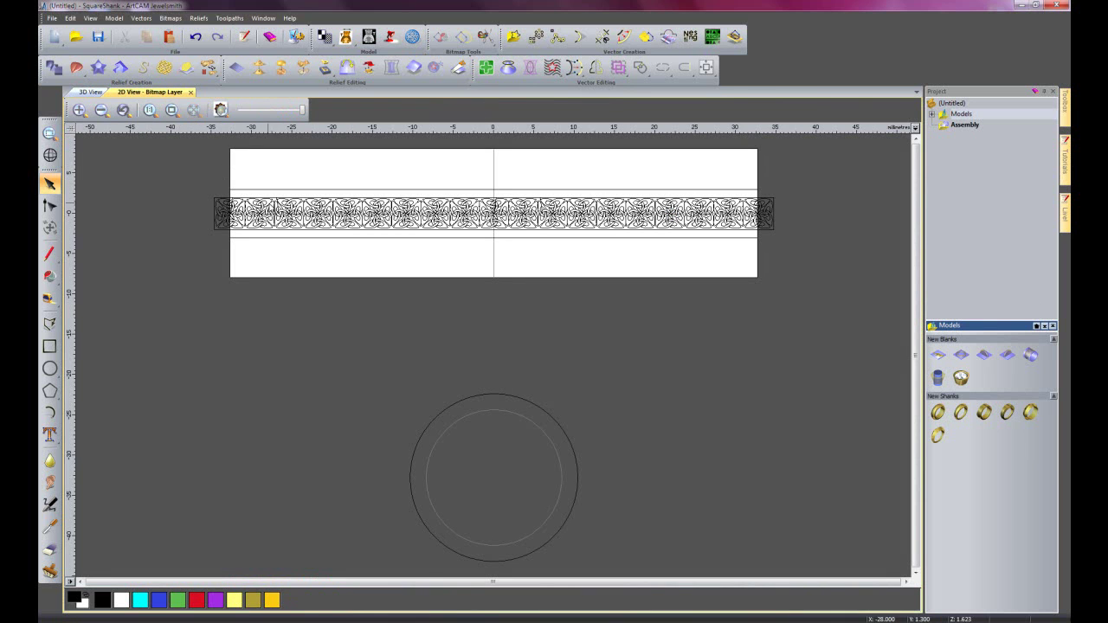
{"action": "double_click", "coordinate": [271, 204]}
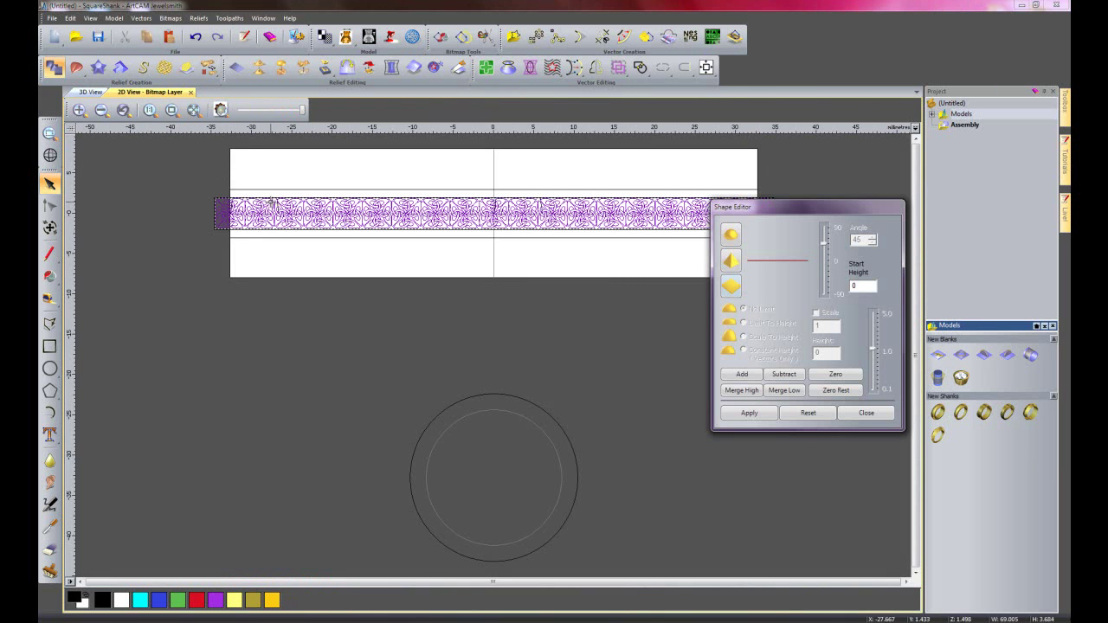
{"action": "left_click", "coordinate": [863, 285]}
{"action": "type", "text": ".25"}
Examine the raised knot band around the ring from several angles in 3D
{"action": "left_click", "coordinate": [91, 92]}
{"action": "left_click_drag", "start_coordinate": [576, 366], "coordinate": [416, 390]}
{"action": "scroll", "coordinate": [655, 396], "scroll_direction": "down", "scroll_amount": 3}
{"action": "left_click_drag", "start_coordinate": [591, 359], "coordinate": [410, 421]}
{"action": "left_click_drag", "start_coordinate": [706, 367], "coordinate": [759, 349]}
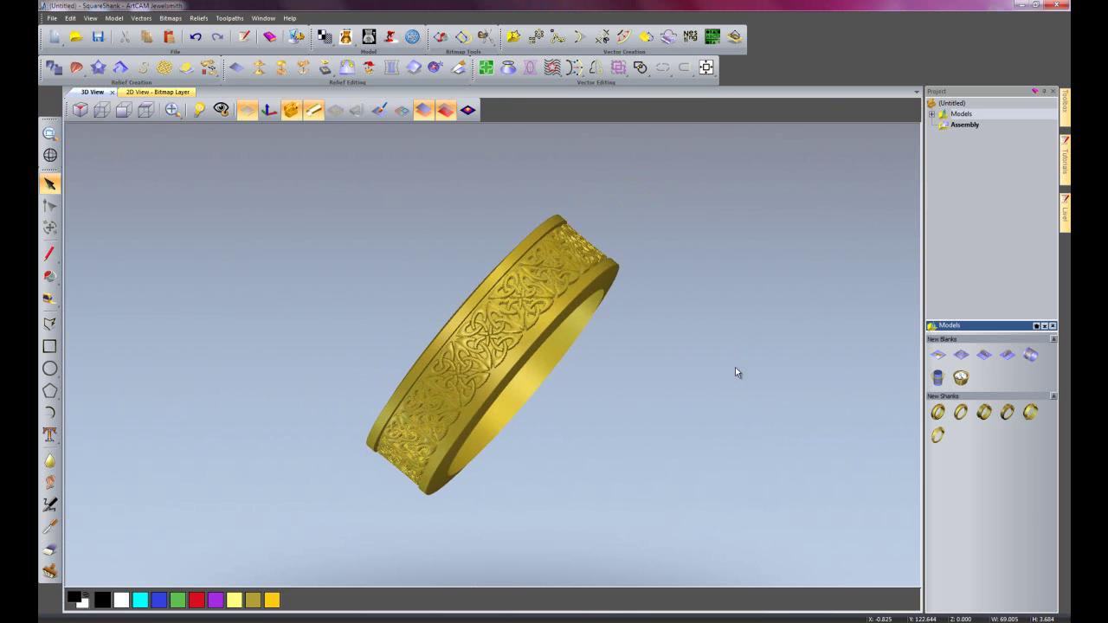
{"action": "left_click_drag", "start_coordinate": [490, 448], "coordinate": [715, 378]}
{"action": "left_click_drag", "start_coordinate": [596, 365], "coordinate": [590, 396]}
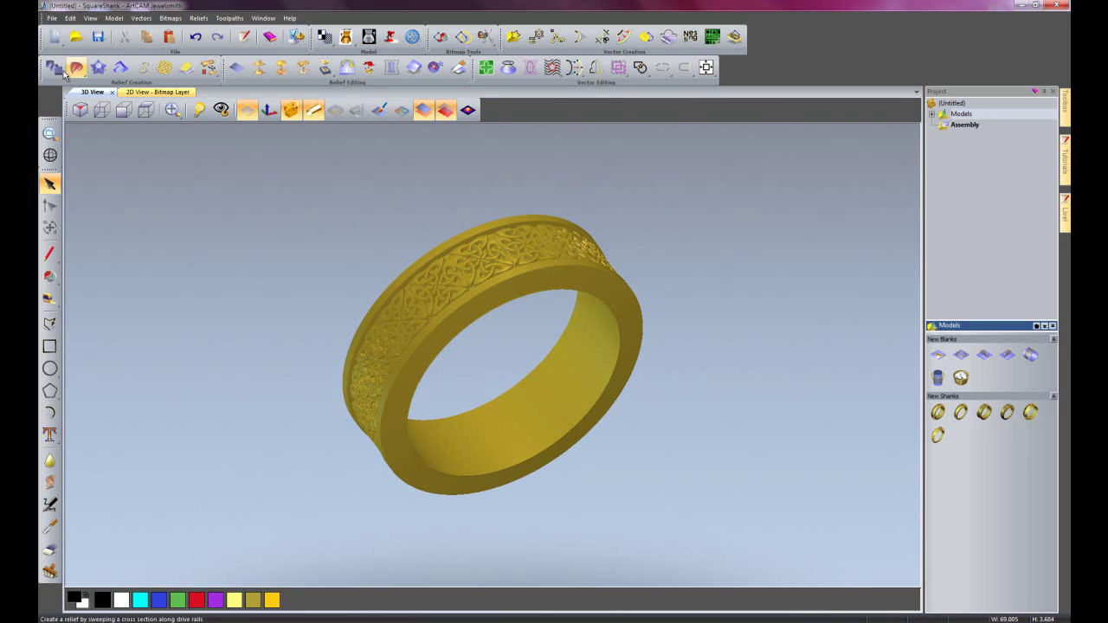
Start a new project and create a blank flat model in it
{"action": "left_click", "coordinate": [53, 18]}
{"action": "mouse_move", "coordinate": [92, 30]}
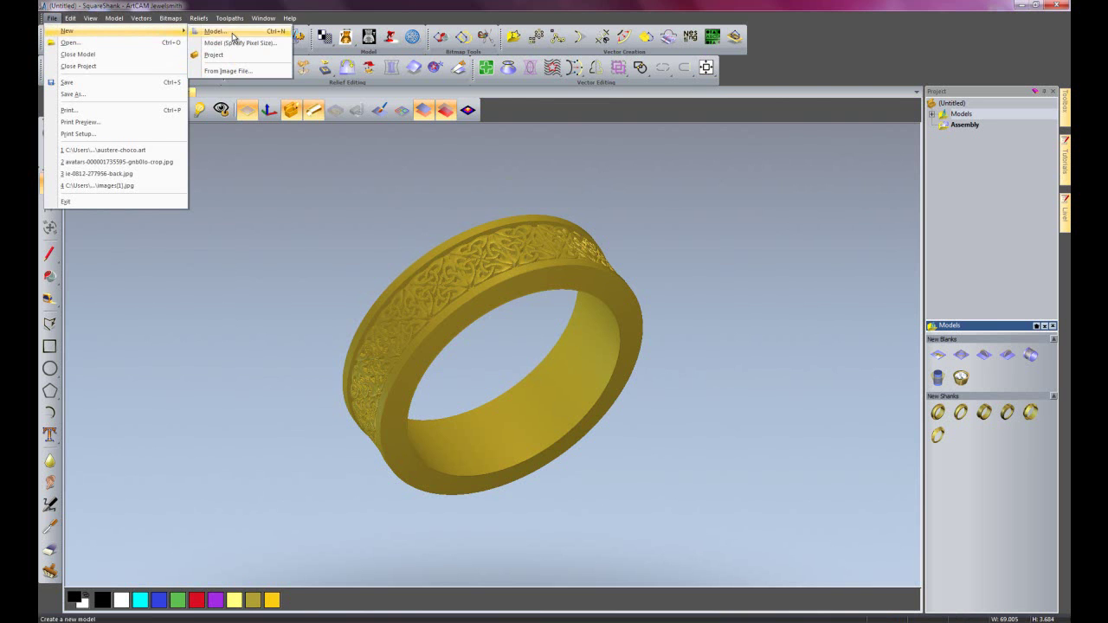
{"action": "left_click", "coordinate": [235, 55]}
{"action": "left_click", "coordinate": [570, 344]}
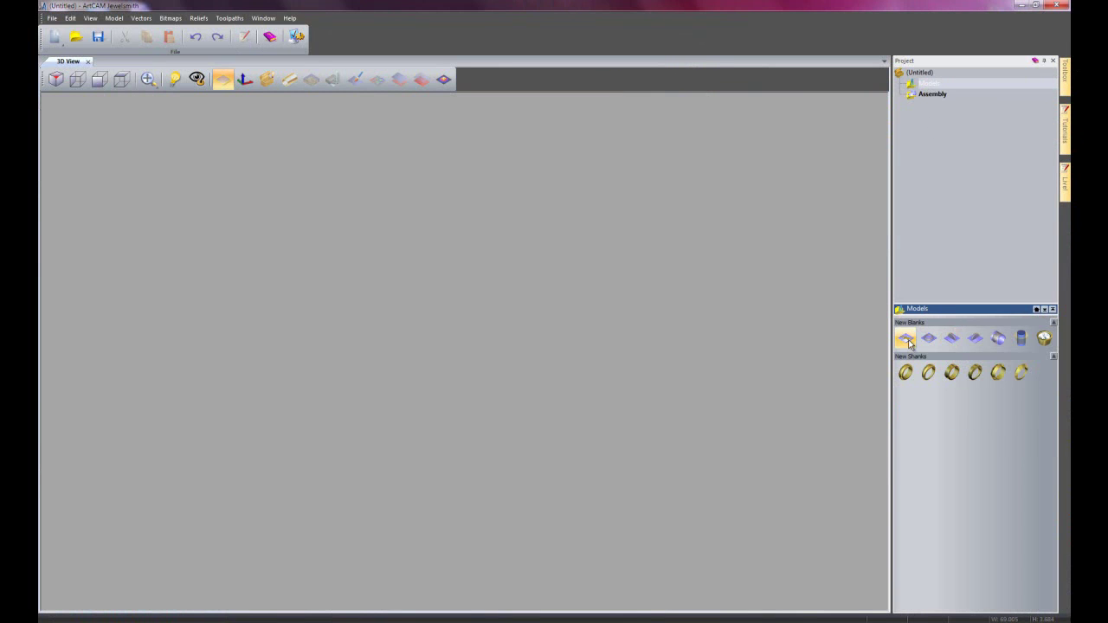
{"action": "left_click", "coordinate": [908, 339]}
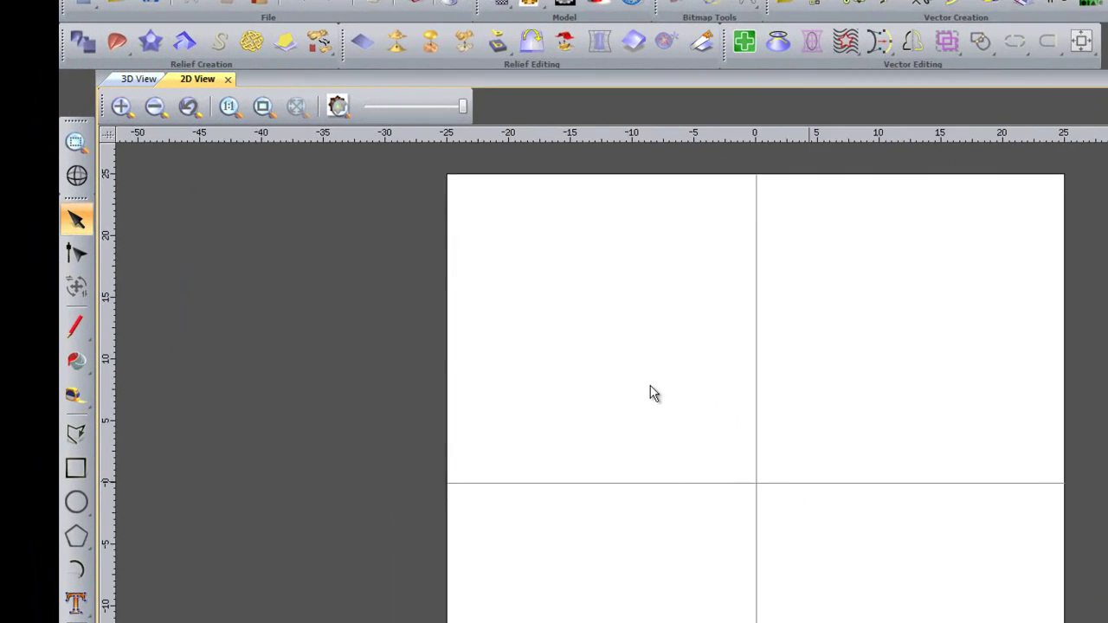
Paste the Cross6 clipart from the Crosses relief library into the centre of the blank model and close the library
{"action": "left_click", "coordinate": [318, 41]}
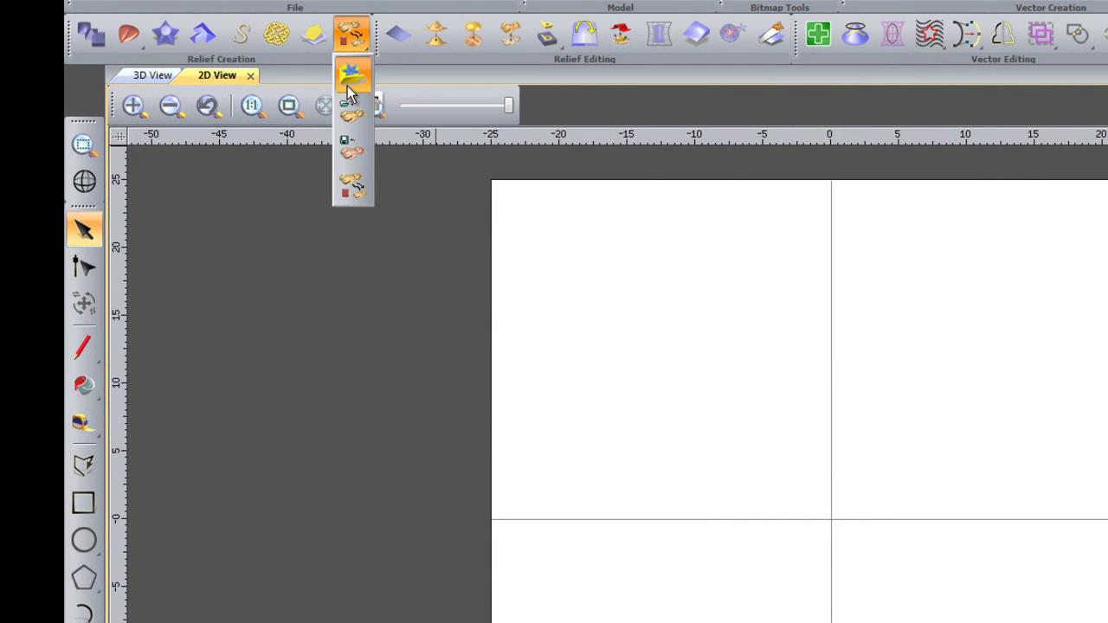
{"action": "left_click", "coordinate": [349, 87]}
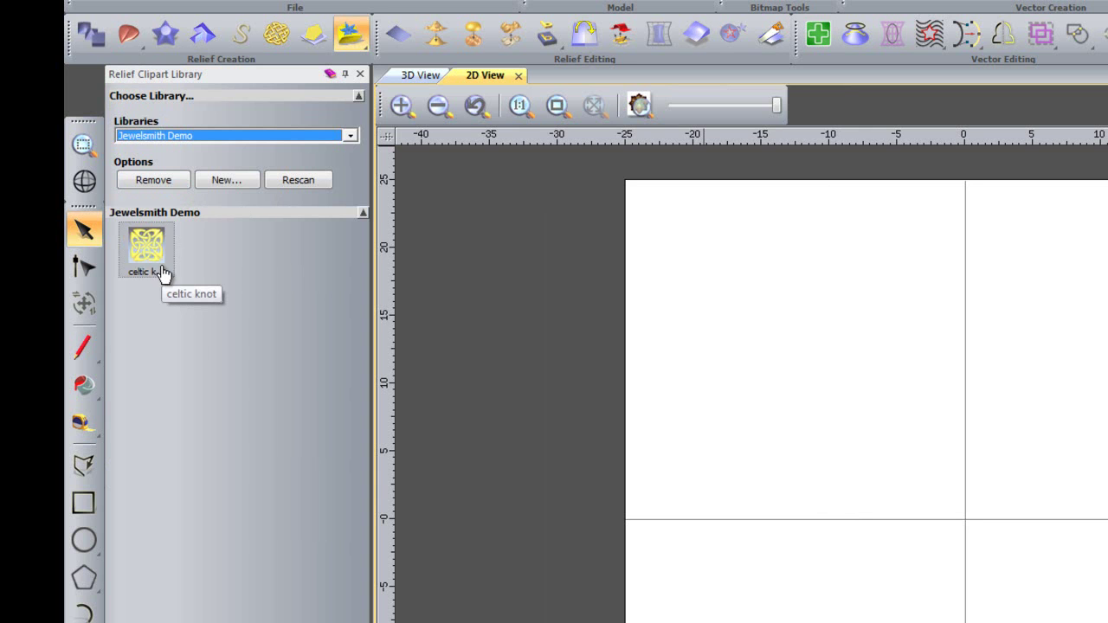
{"action": "left_click", "coordinate": [190, 134]}
{"action": "scroll", "coordinate": [208, 269], "scroll_direction": "up", "scroll_amount": 2}
{"action": "left_click", "coordinate": [148, 222]}
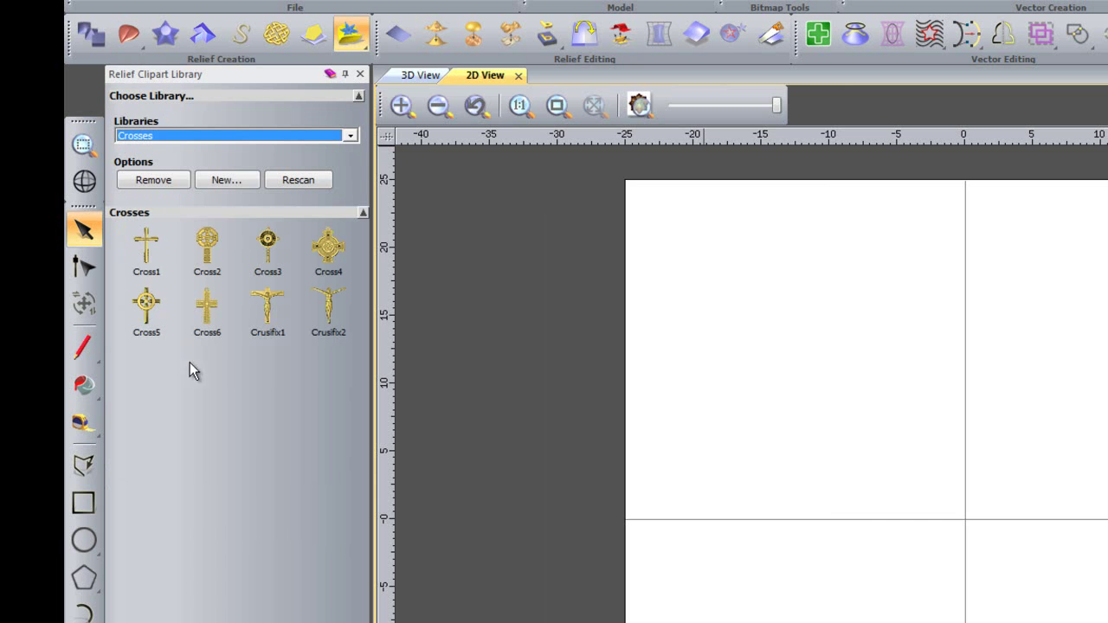
{"action": "left_click", "coordinate": [215, 304]}
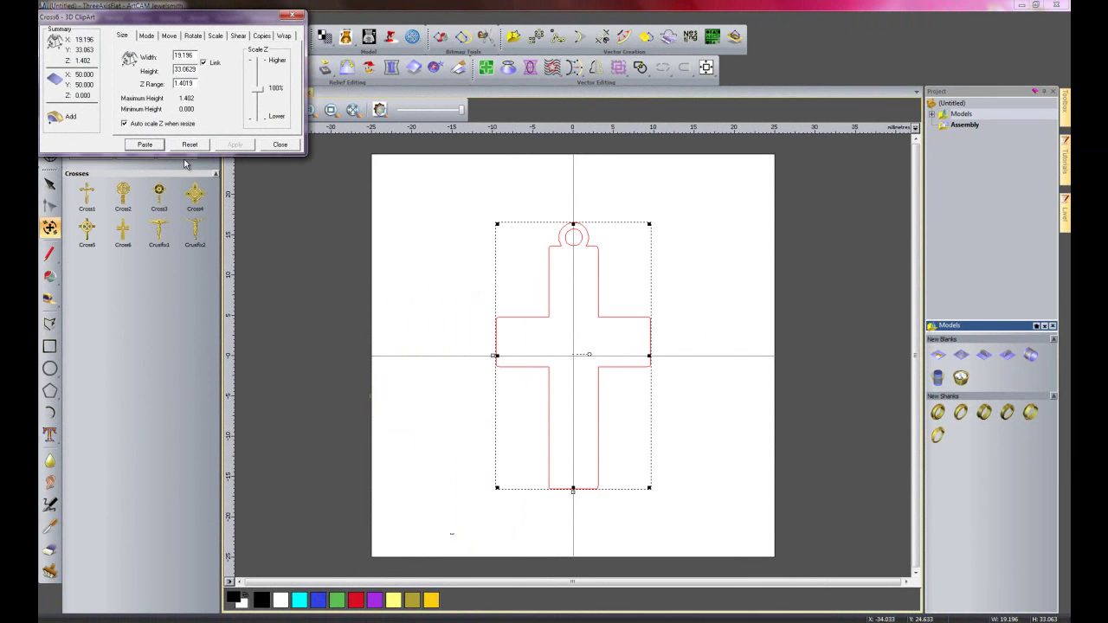
{"action": "left_click", "coordinate": [281, 144]}
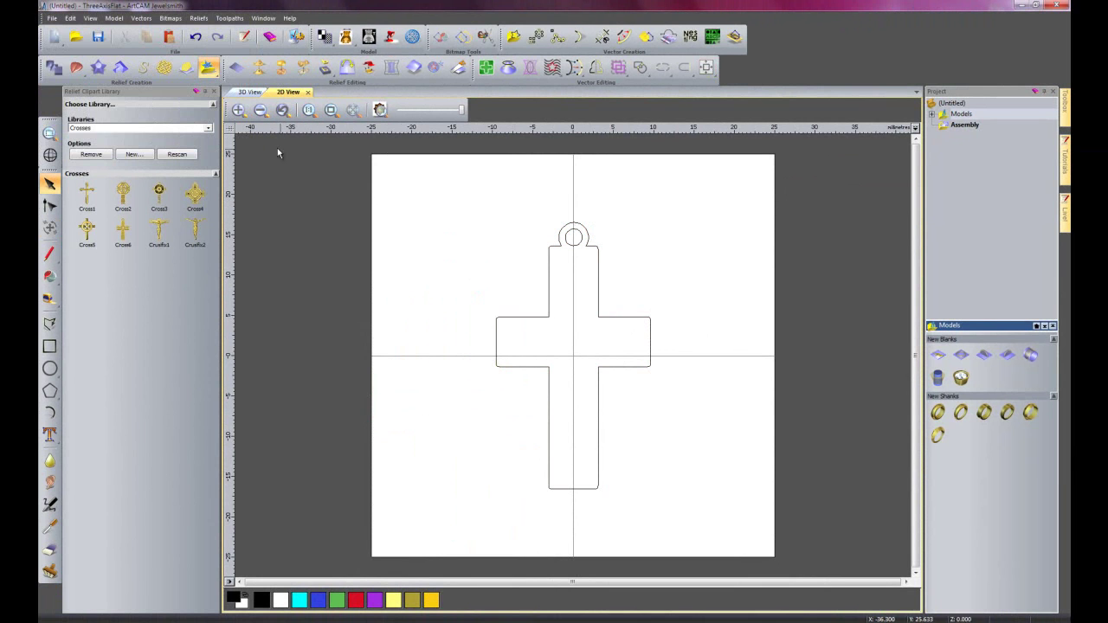
{"action": "left_click", "coordinate": [215, 92]}
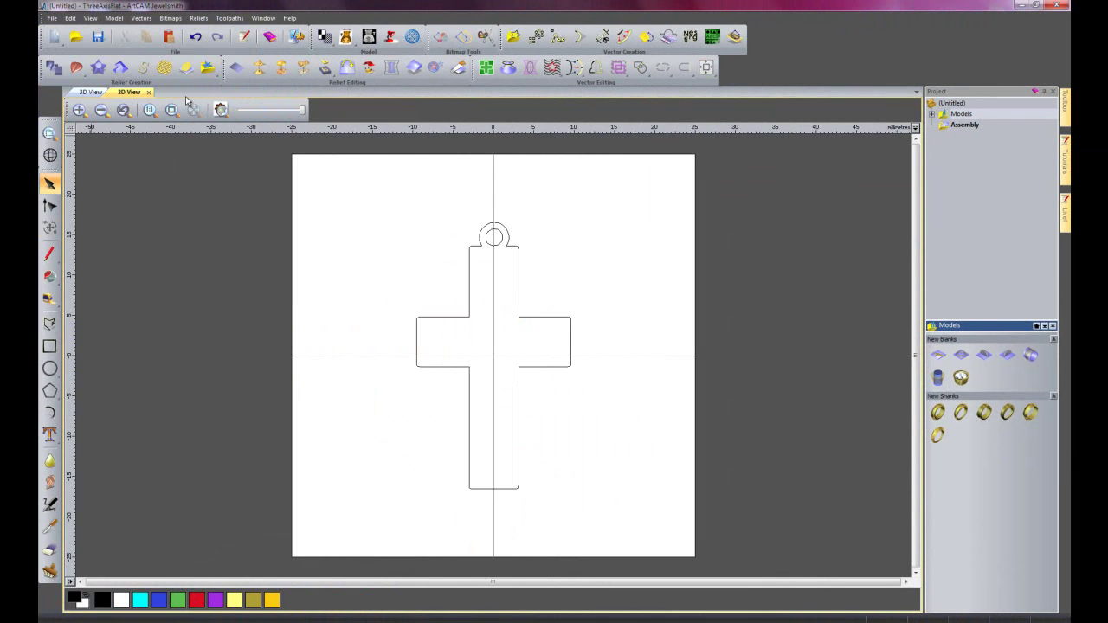
Examine the pasted cross in 3D with the flat zero plane hidden
{"action": "left_click", "coordinate": [87, 91]}
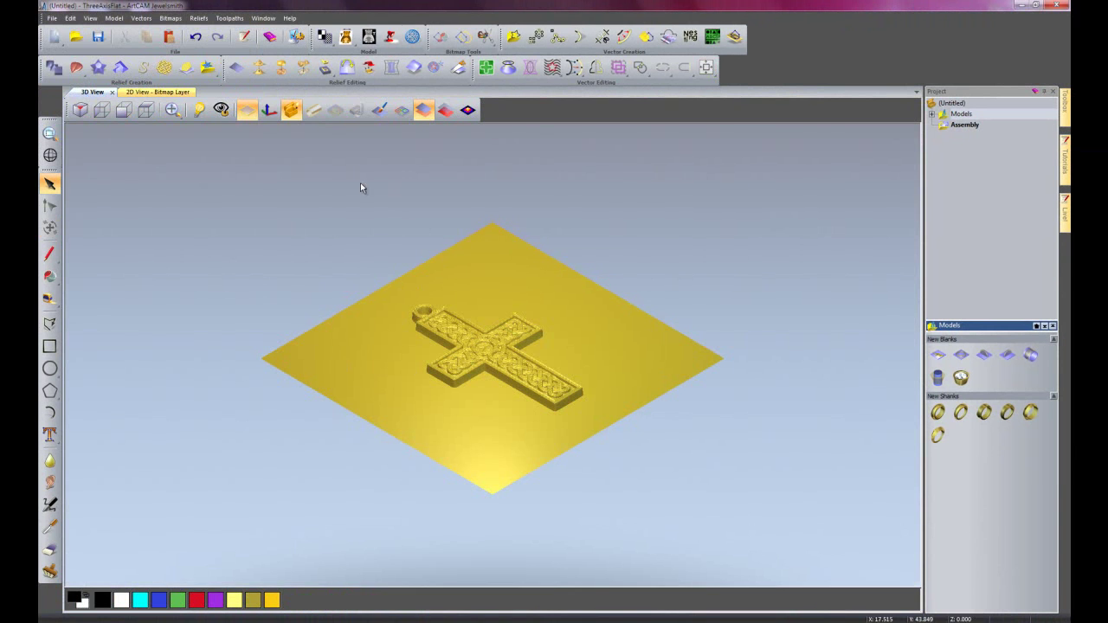
{"action": "left_click", "coordinate": [246, 109]}
{"action": "left_click_drag", "start_coordinate": [510, 433], "coordinate": [457, 456]}
{"action": "scroll", "coordinate": [516, 370], "scroll_direction": "up", "scroll_amount": 5}
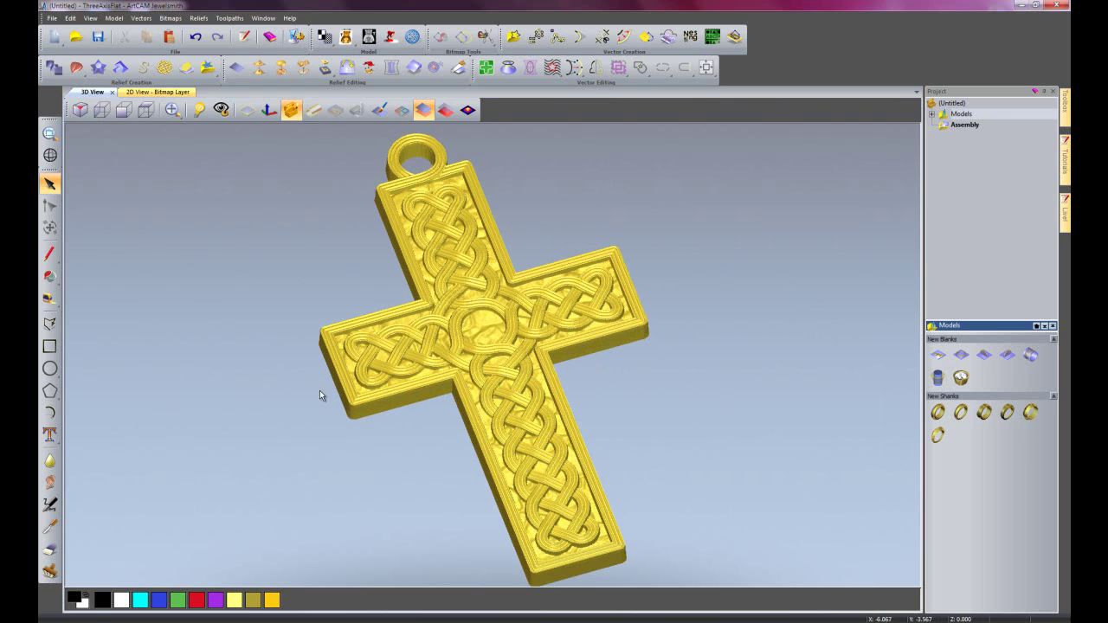
Return to the 2D view and show the colour preview of the cross relief
{"action": "left_click", "coordinate": [158, 92]}
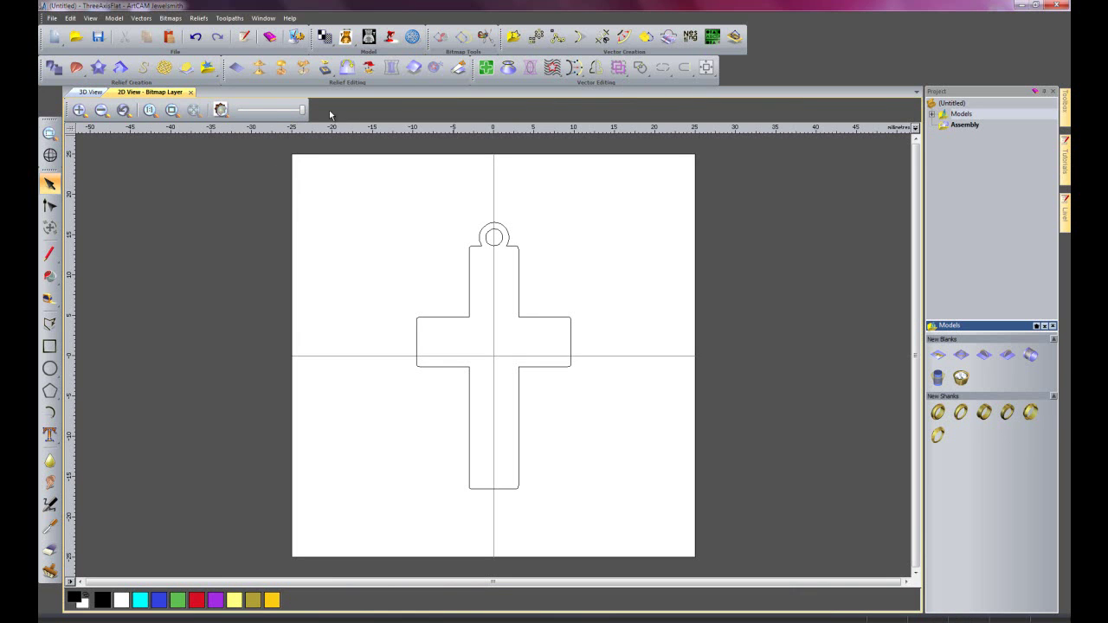
{"action": "left_click", "coordinate": [221, 109]}
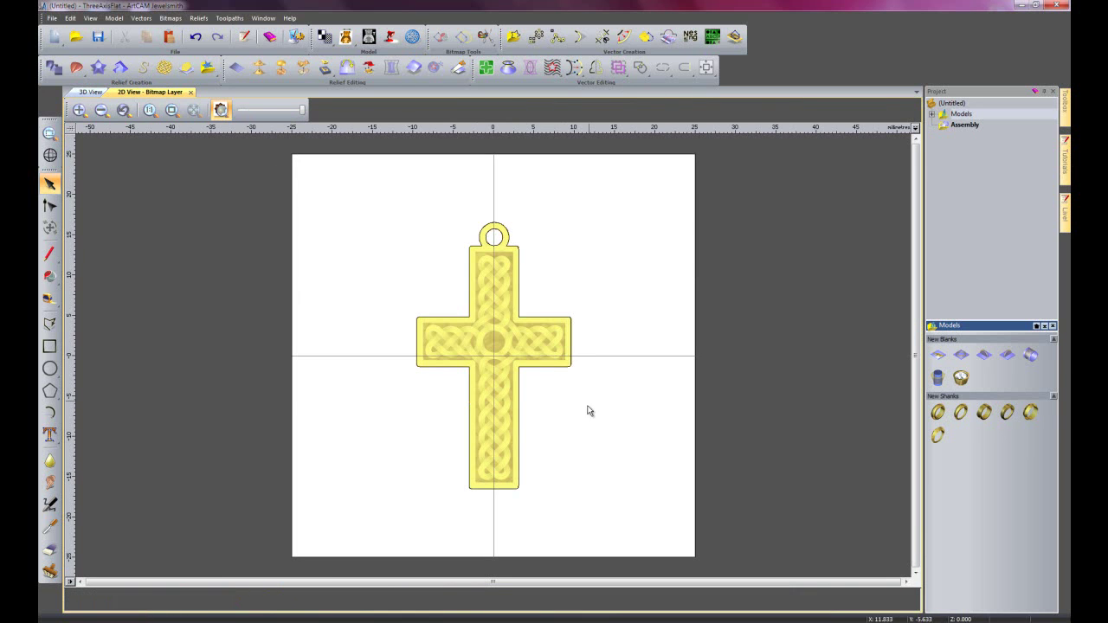
{"action": "scroll", "coordinate": [459, 357], "scroll_direction": "up", "scroll_amount": 1}
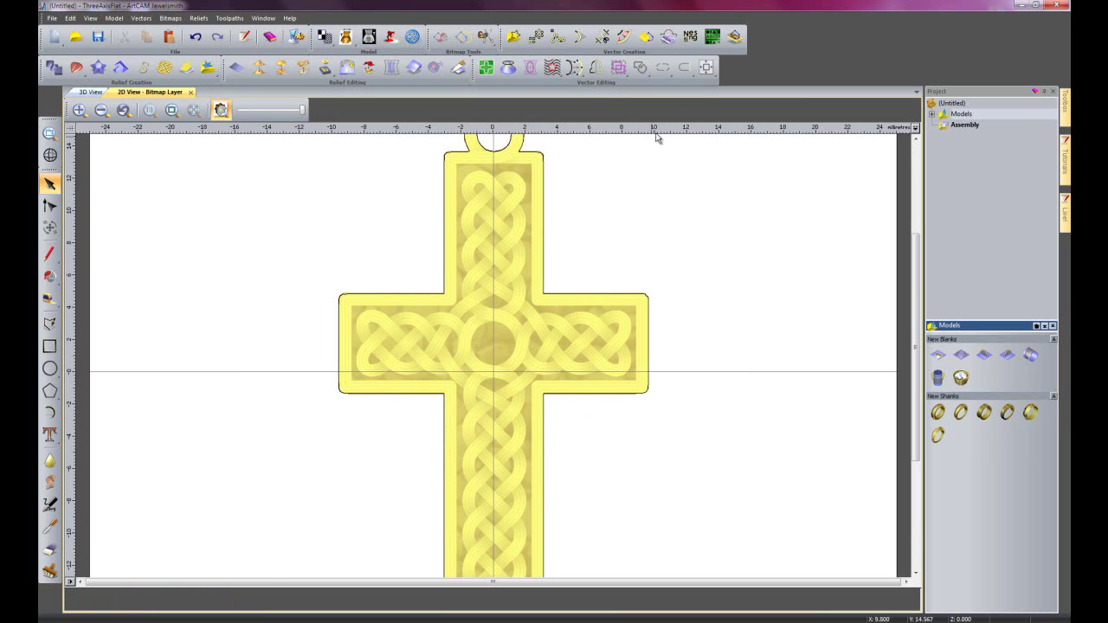
Try a smooth vector boundary from the composite relief, using a height range with a minimum height of 1.3
{"action": "left_click", "coordinate": [734, 36]}
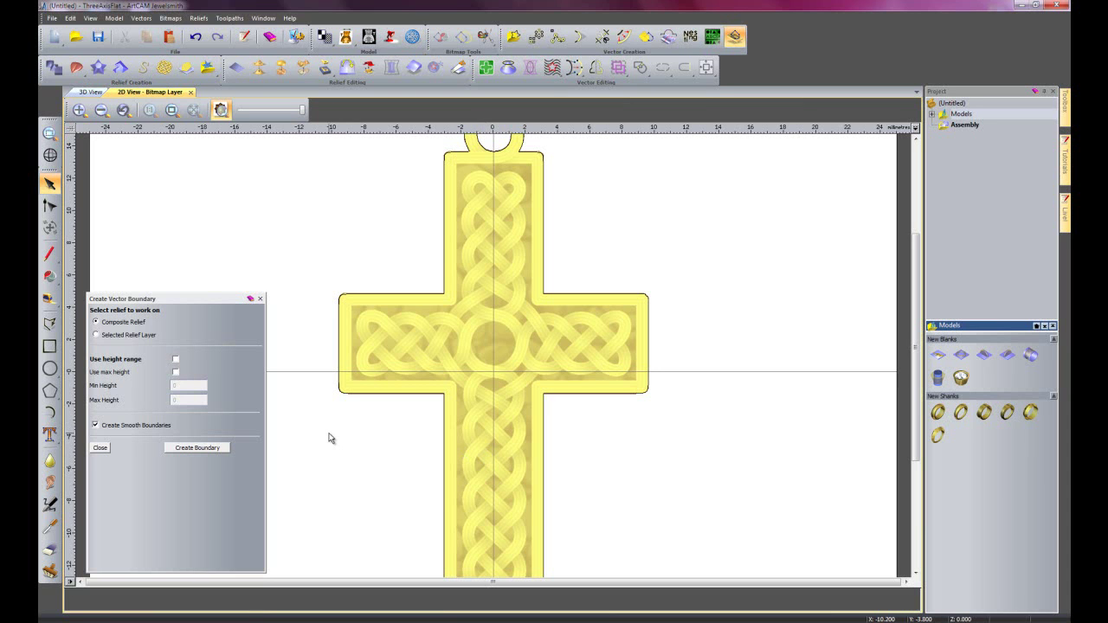
{"action": "left_click", "coordinate": [176, 359]}
{"action": "type", "text": "1.3"}
{"action": "left_click", "coordinate": [195, 448]}
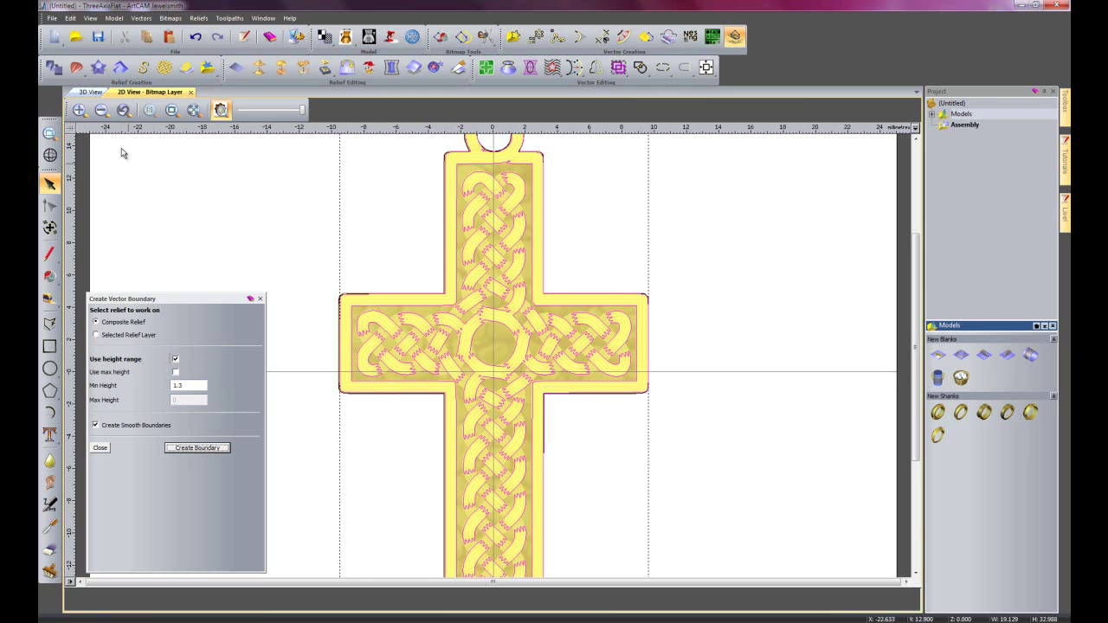
Undo the boundary, try again with a minimum height of 1.2, and check the vectors closely around the knot crossings
{"action": "left_click", "coordinate": [196, 36]}
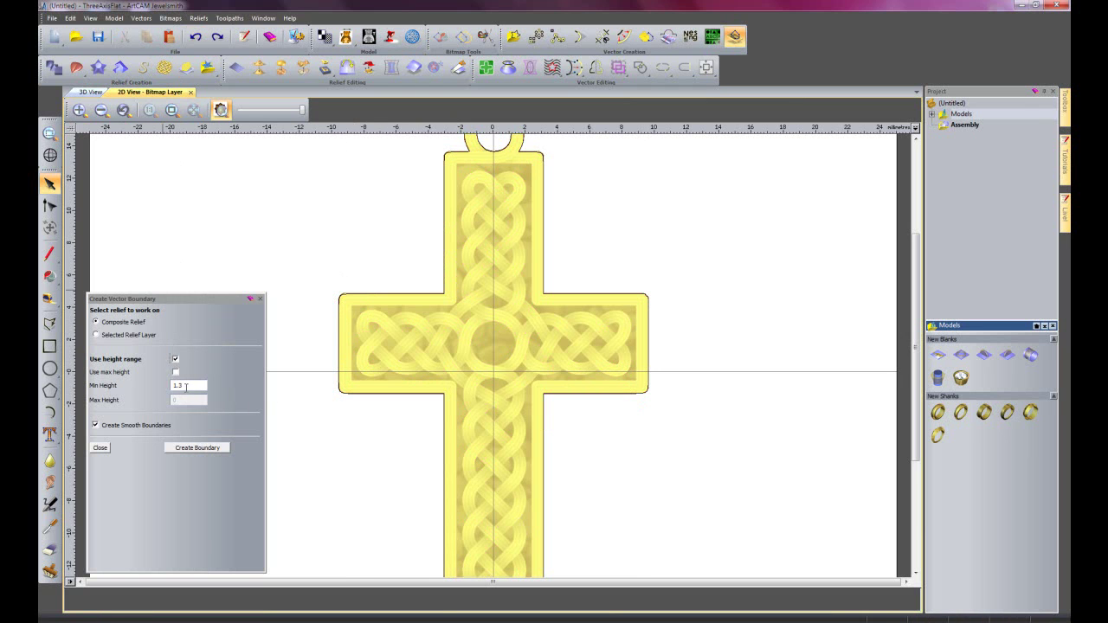
{"action": "left_click", "coordinate": [121, 385]}
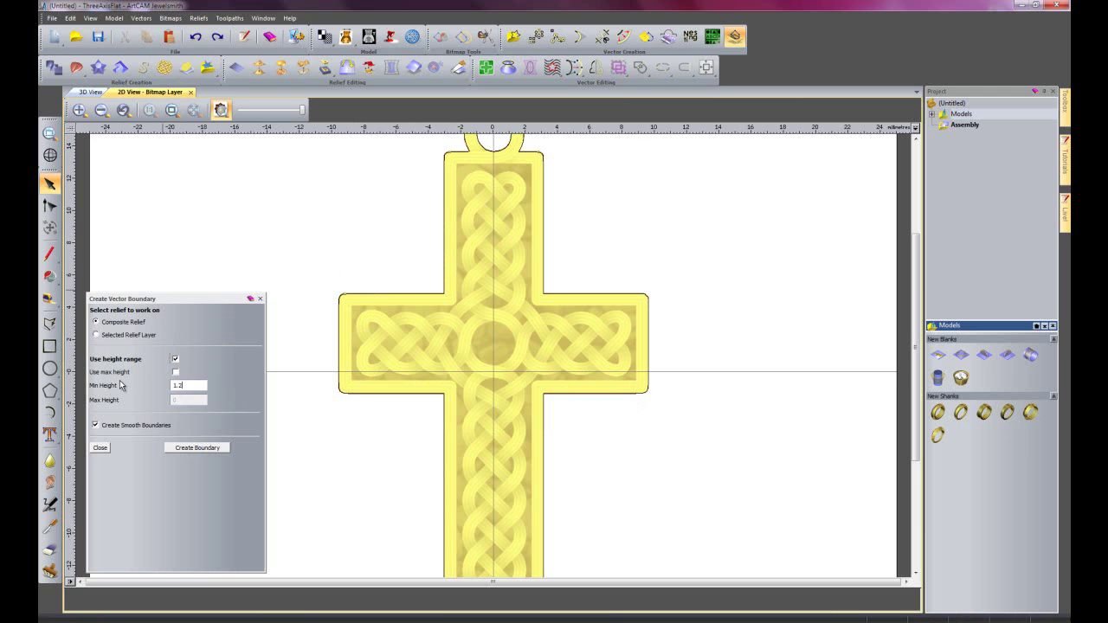
{"action": "left_click", "coordinate": [199, 448]}
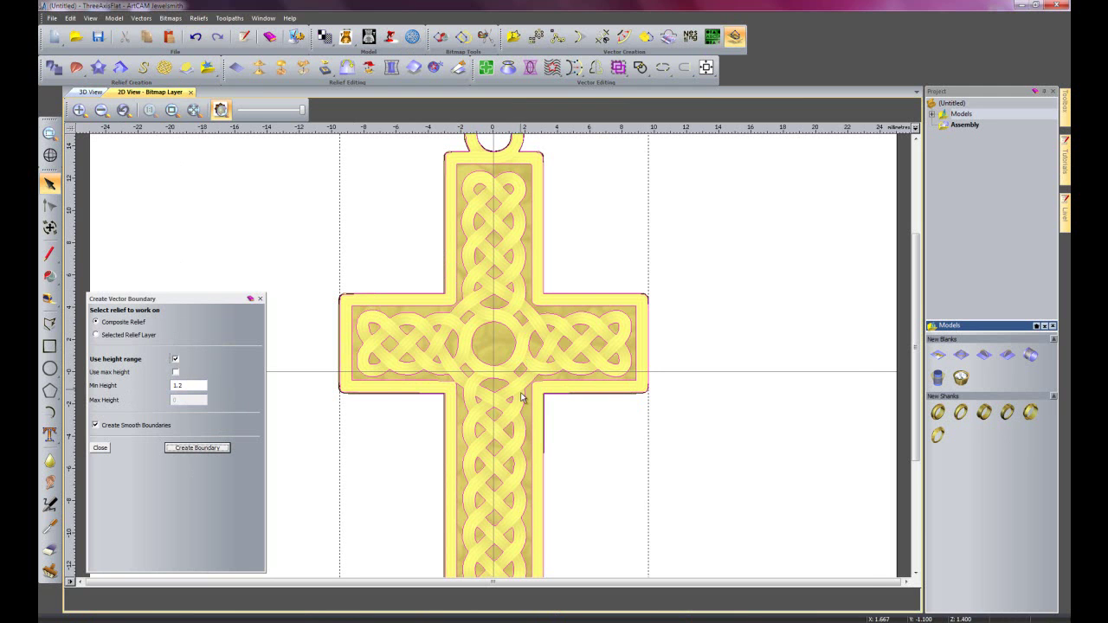
{"action": "left_click", "coordinate": [543, 578]}
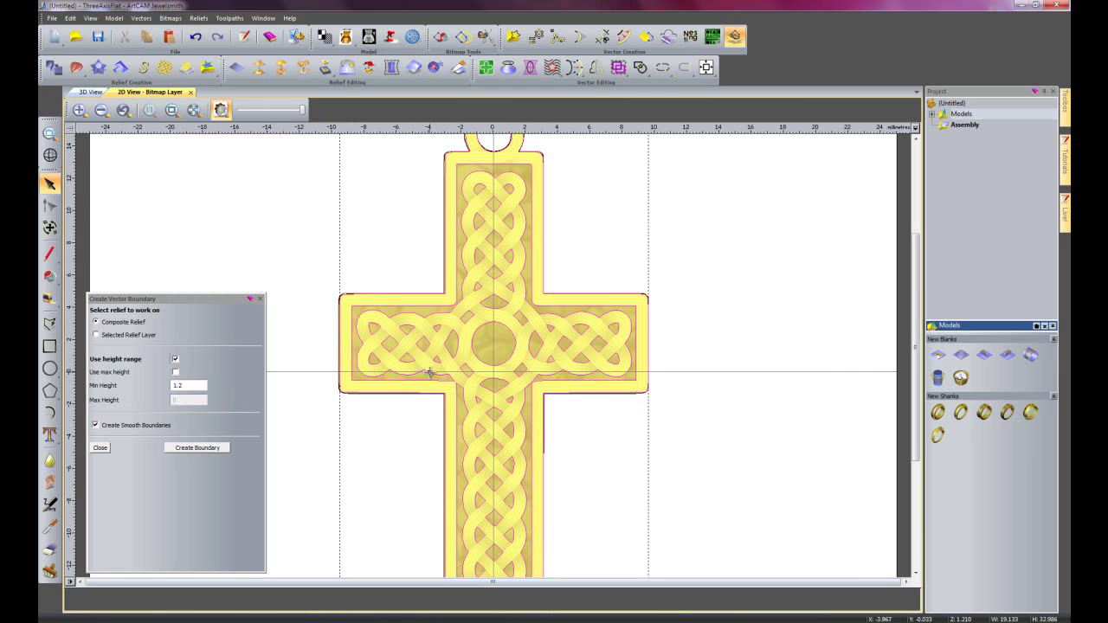
{"action": "scroll", "coordinate": [465, 374], "scroll_direction": "up", "scroll_amount": 2}
{"action": "scroll", "coordinate": [440, 349], "scroll_direction": "up", "scroll_amount": 1}
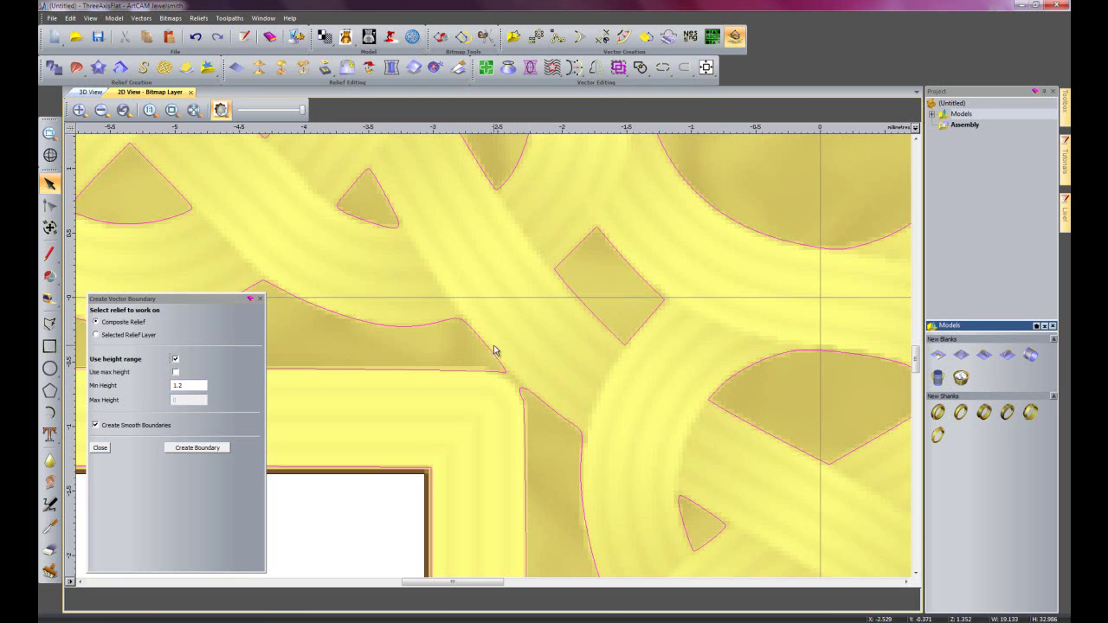
Undo the last boundary, recreate it with a minimum height of 1.22, and close the boundary settings
{"action": "left_click", "coordinate": [215, 41]}
{"action": "left_click", "coordinate": [197, 385]}
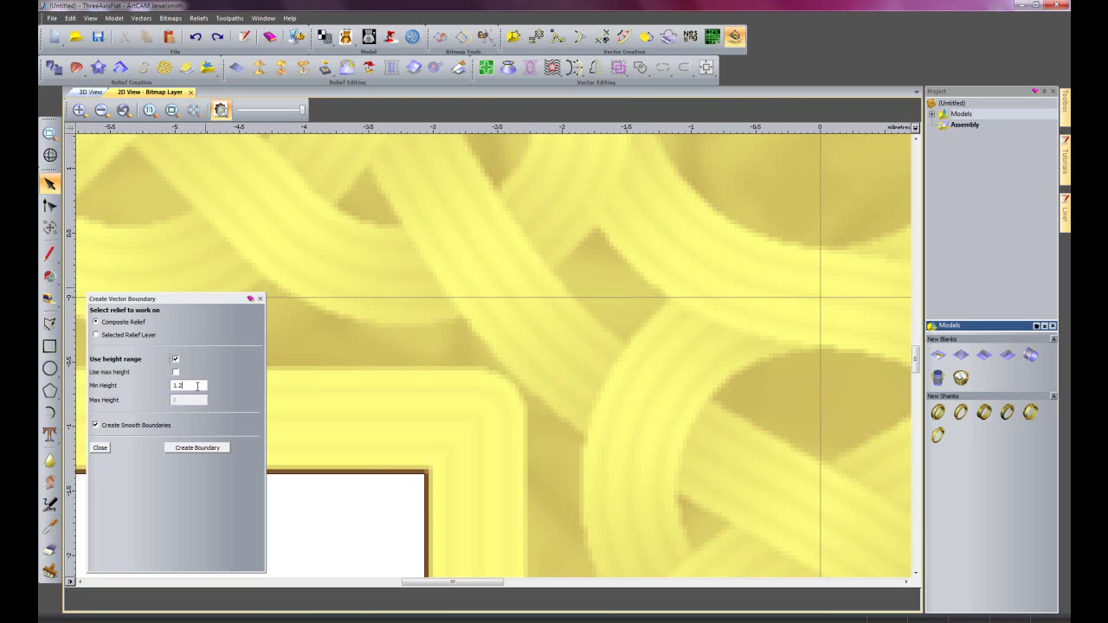
{"action": "left_click", "coordinate": [201, 449]}
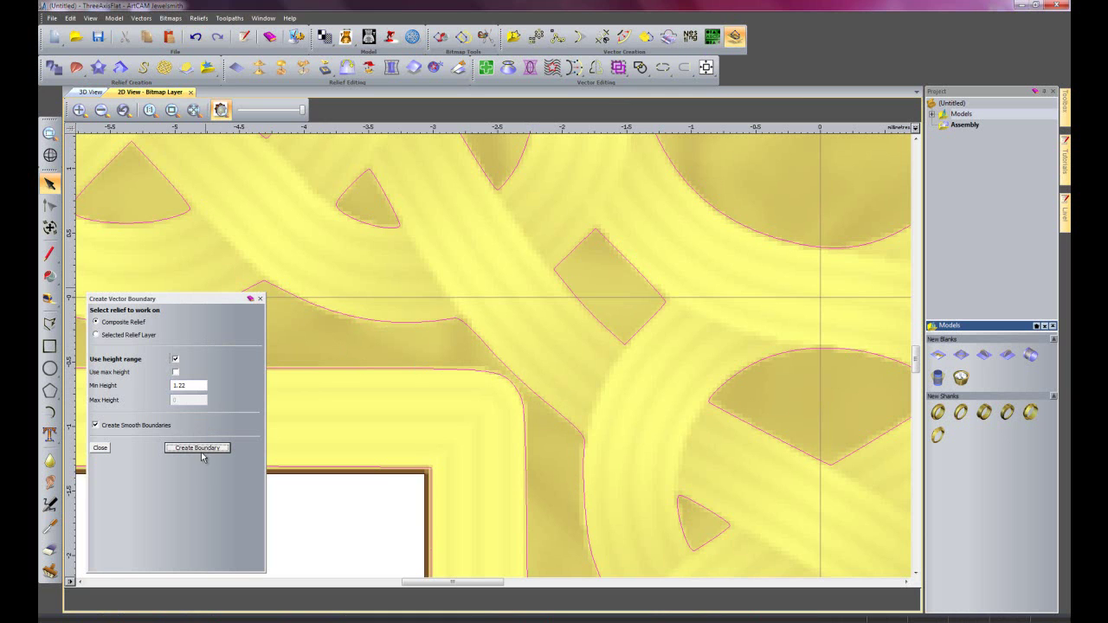
{"action": "left_click", "coordinate": [260, 300]}
Hide the relief preview and delete the outer cross outlines, the inner frame and the bail circle, keeping only the knot vectors
{"action": "scroll", "coordinate": [274, 314], "scroll_direction": "down", "scroll_amount": 3}
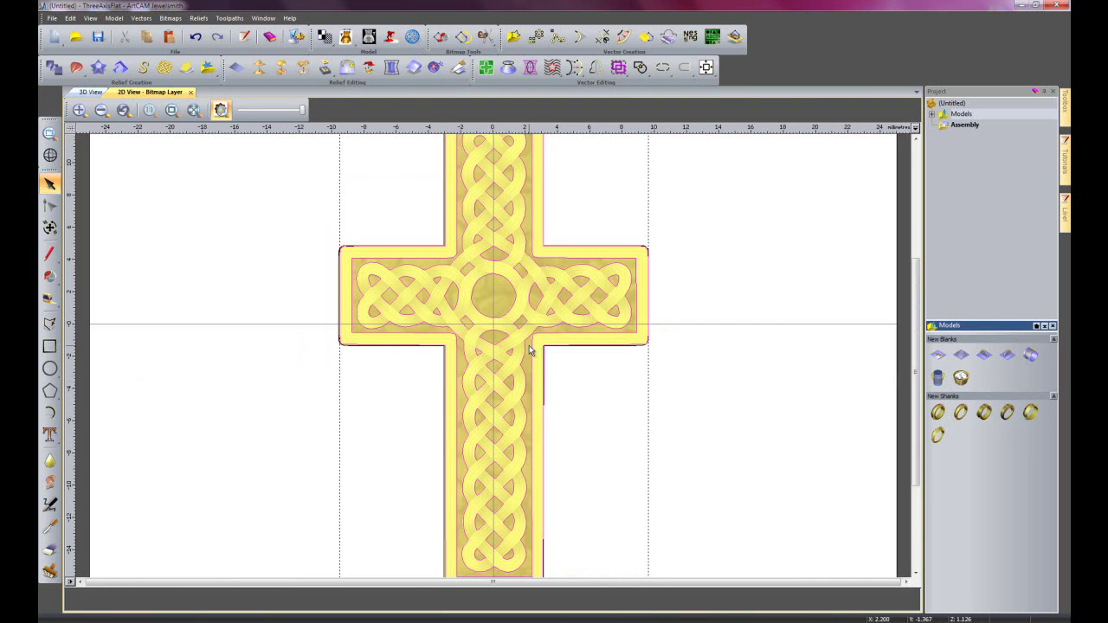
{"action": "scroll", "coordinate": [519, 346], "scroll_direction": "down", "scroll_amount": 2}
{"action": "left_click", "coordinate": [221, 109]}
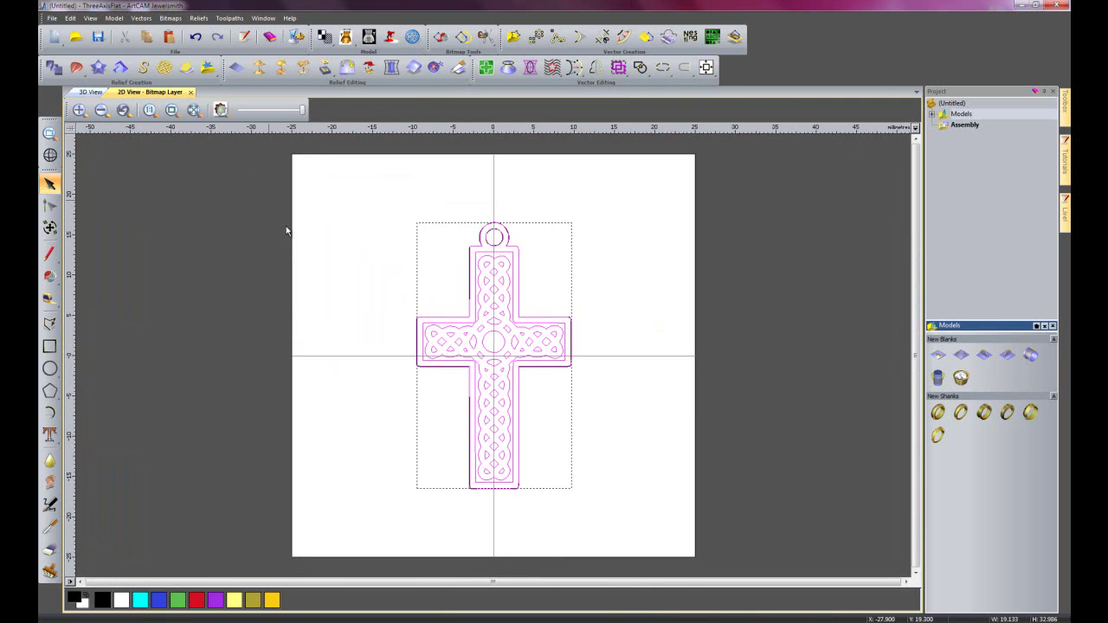
{"action": "left_click", "coordinate": [425, 319]}
{"action": "left_click", "coordinate": [424, 316]}
{"action": "key", "text": "Delete"}
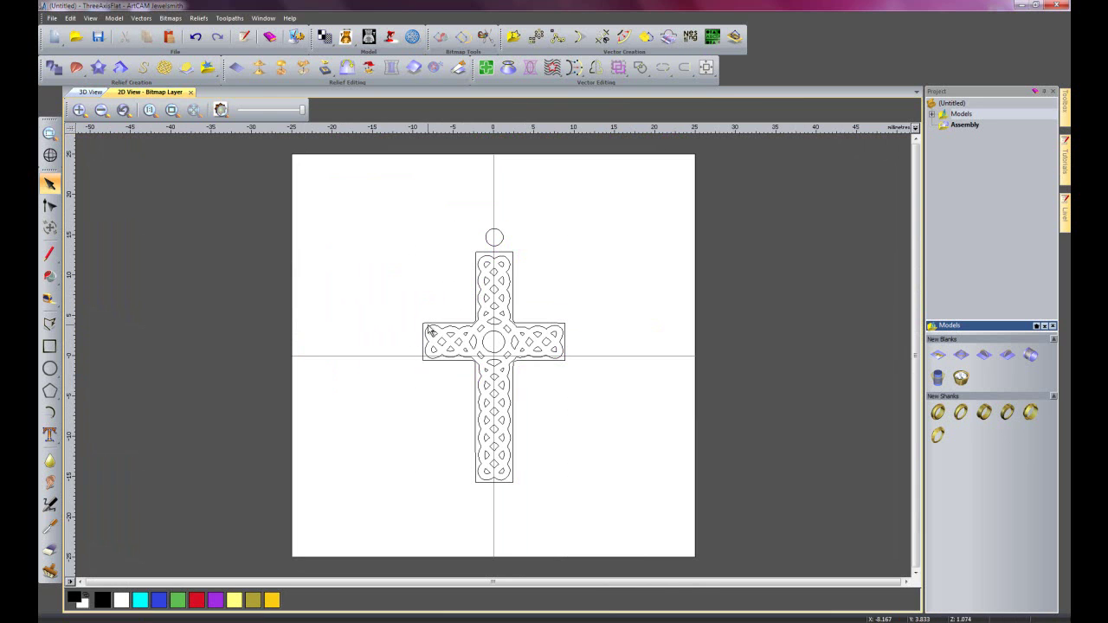
{"action": "left_click", "coordinate": [428, 325]}
{"action": "key", "text": "Delete"}
{"action": "left_click", "coordinate": [492, 237]}
{"action": "key", "text": "Delete"}
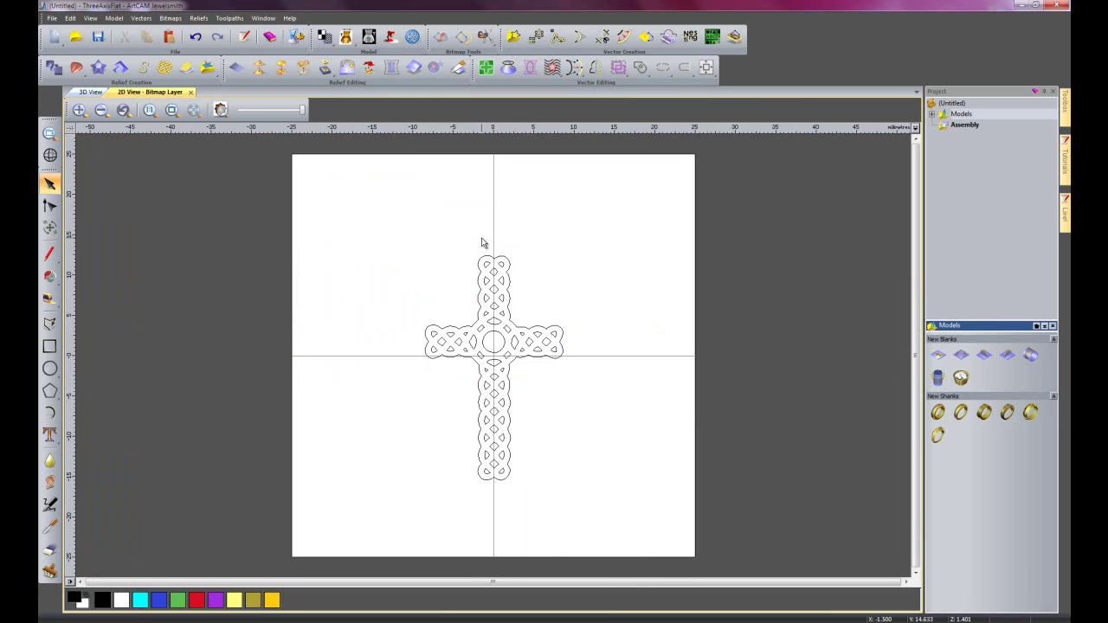
Show the relief preview, select all knot vectors, and cookie-cut the knot from the front relief layer into its own layer
{"action": "left_click", "coordinate": [220, 109]}
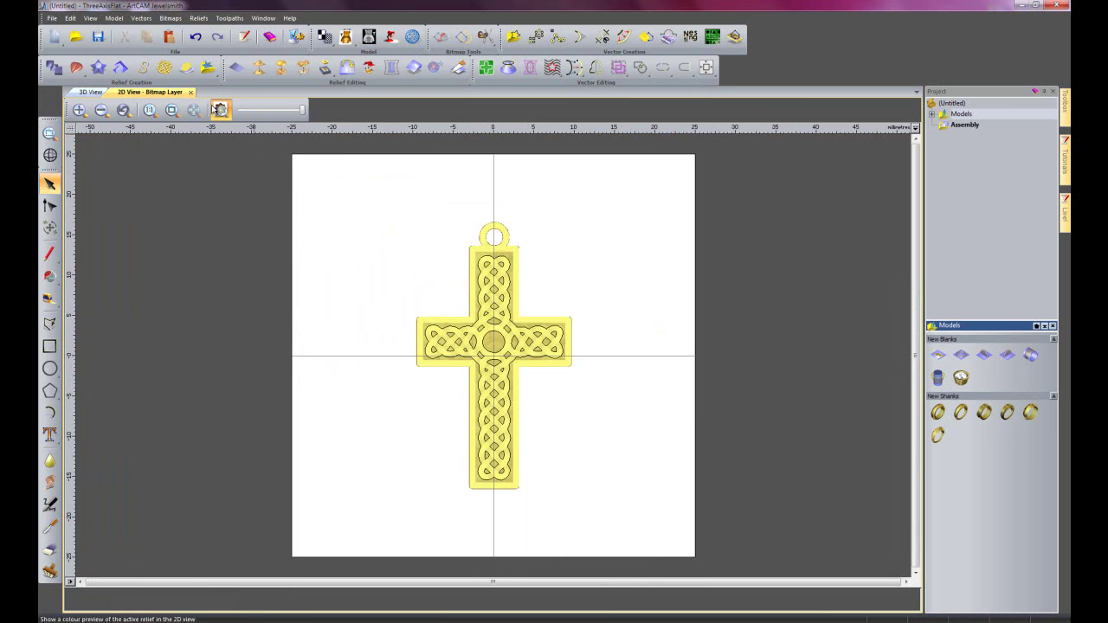
{"action": "left_click_drag", "start_coordinate": [402, 194], "coordinate": [643, 542]}
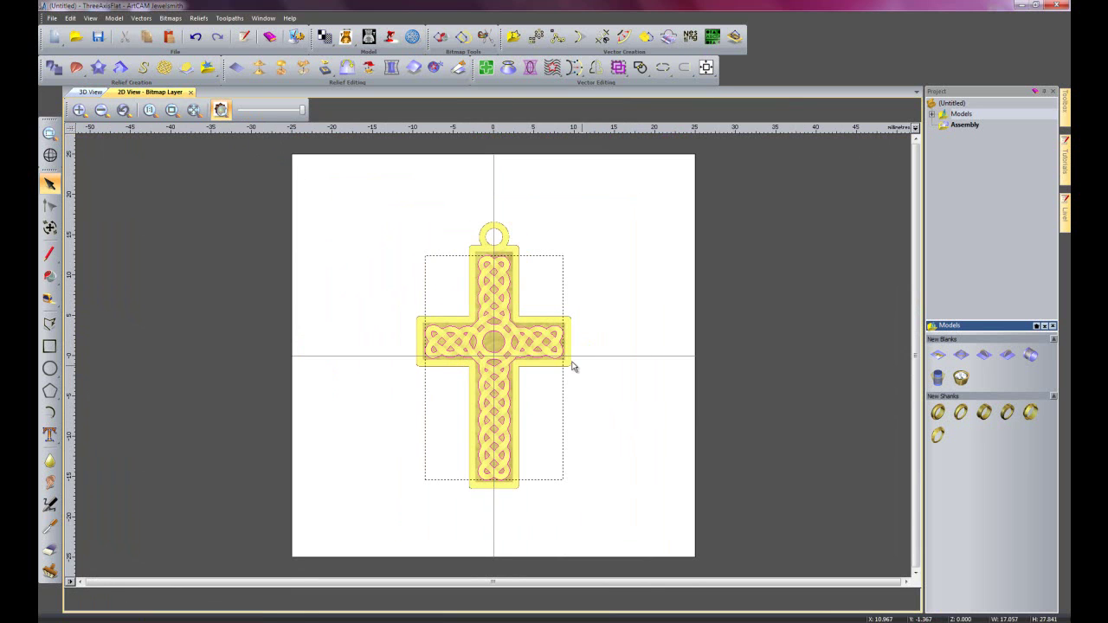
{"action": "left_click", "coordinate": [931, 114]}
{"action": "left_click", "coordinate": [956, 158]}
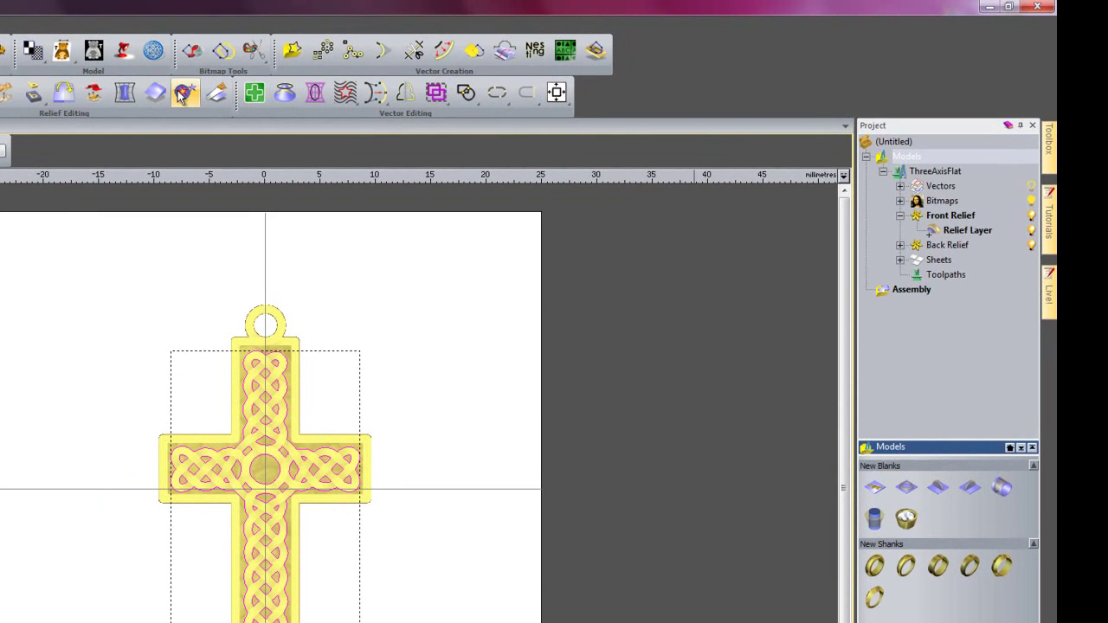
{"action": "left_click", "coordinate": [184, 94]}
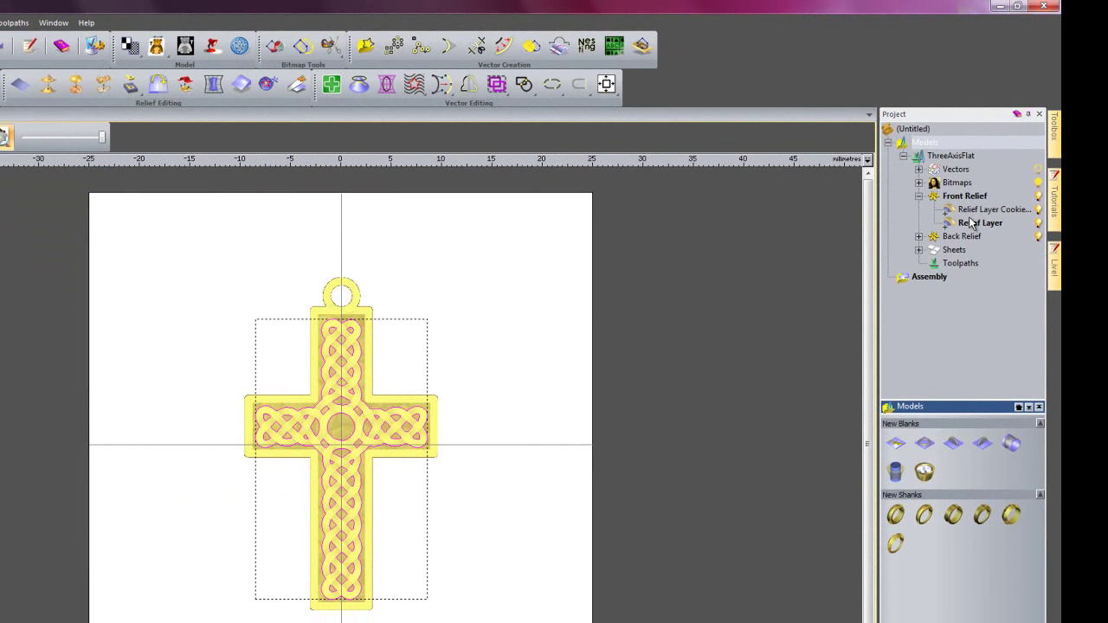
Compare the two front relief layers, delete the original Relief Layer, and make the cookie-cut knot layer active
{"action": "left_click", "coordinate": [979, 210]}
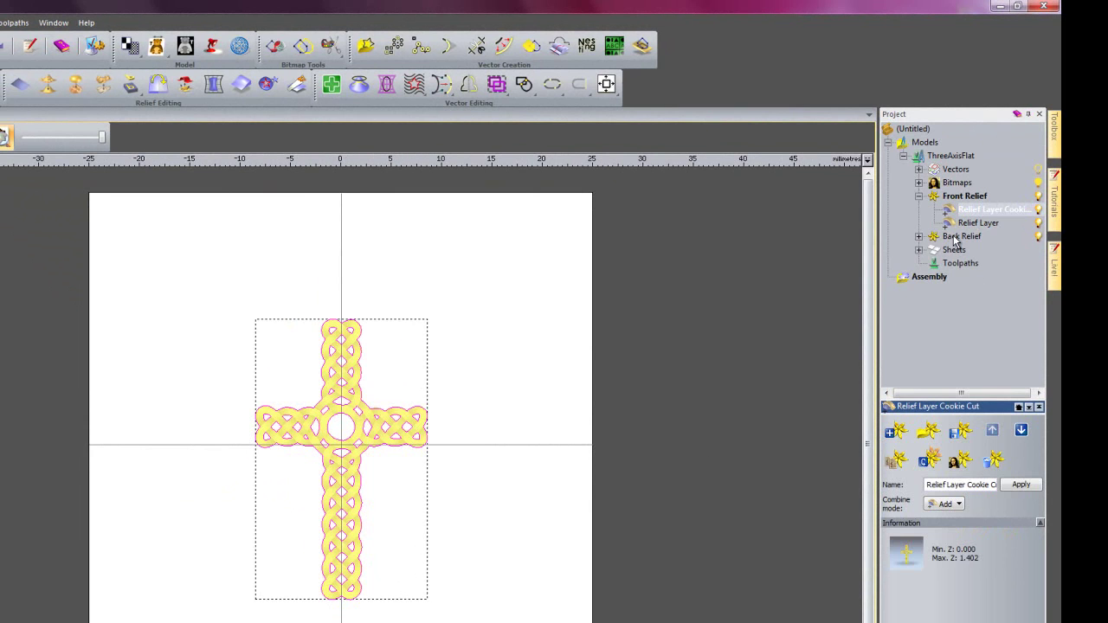
{"action": "left_click", "coordinate": [976, 223]}
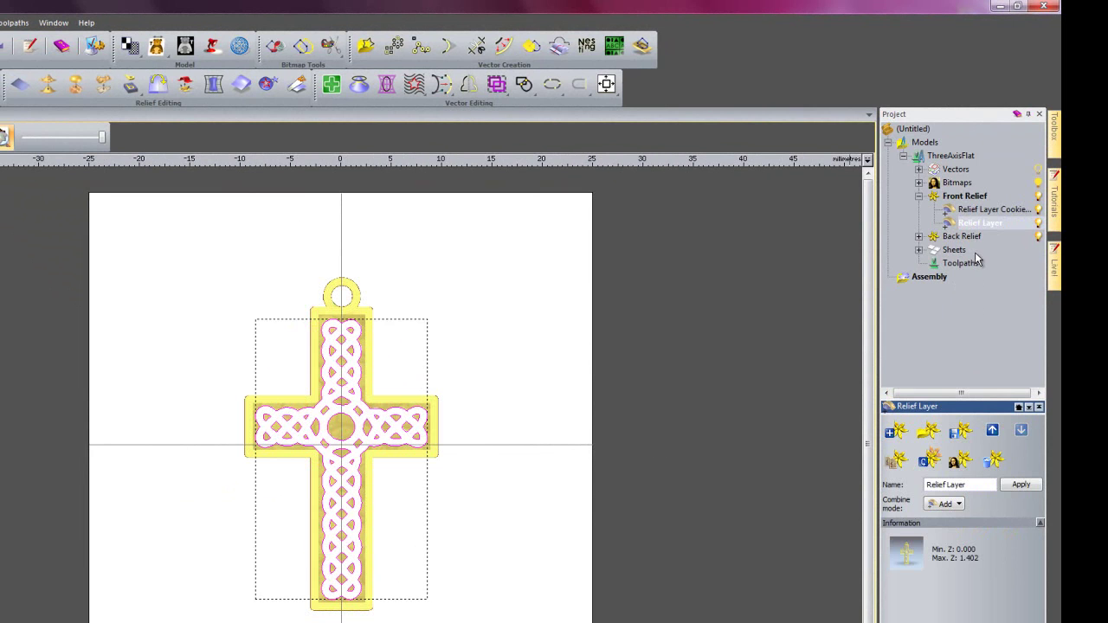
{"action": "right_click", "coordinate": [979, 223]}
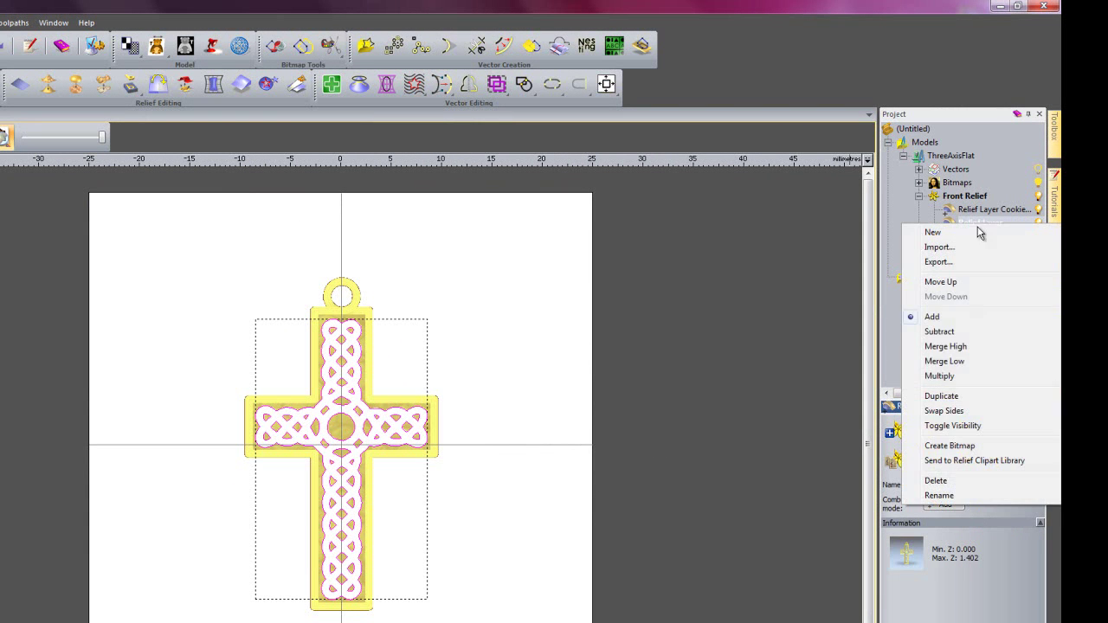
{"action": "left_click", "coordinate": [944, 480]}
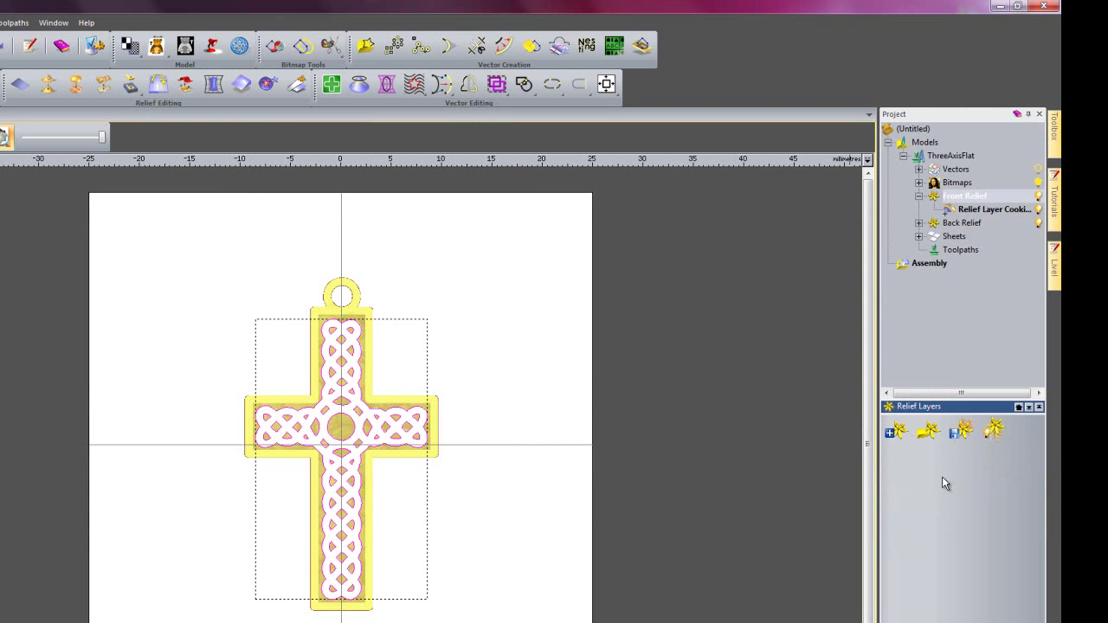
{"action": "left_click", "coordinate": [971, 211]}
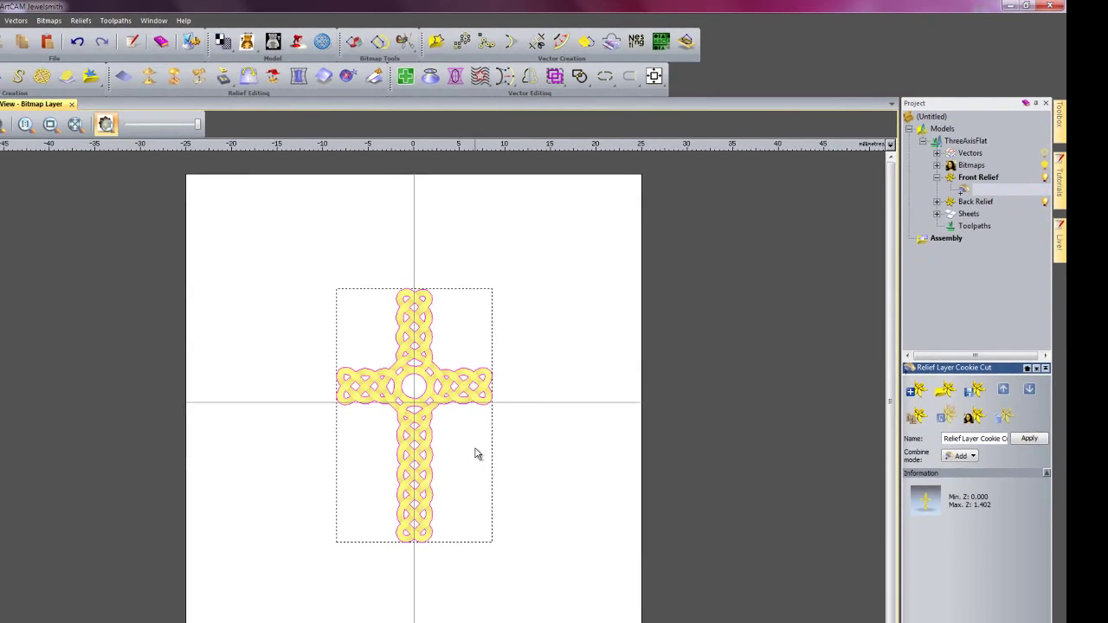
Draw a rectangle 5 mm wide and about 13.3 mm high, centre it on the page, and move it straight down over the cross's lower arm
{"action": "scroll", "coordinate": [474, 453], "scroll_direction": "up", "scroll_amount": 3}
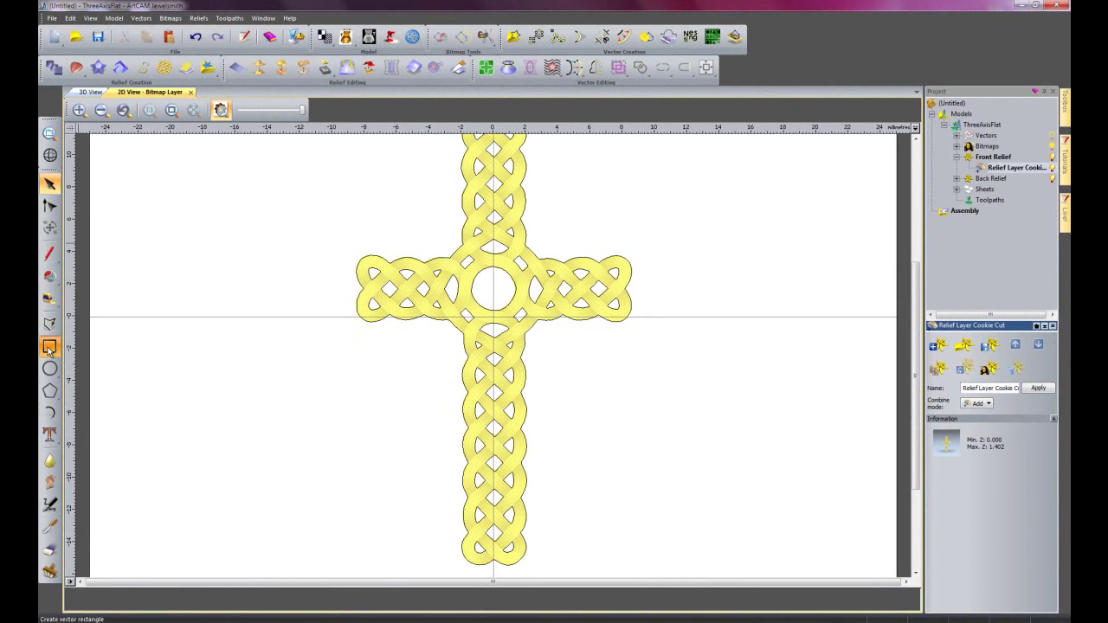
{"action": "left_click", "coordinate": [49, 348]}
{"action": "left_click_drag", "start_coordinate": [449, 339], "coordinate": [574, 552]}
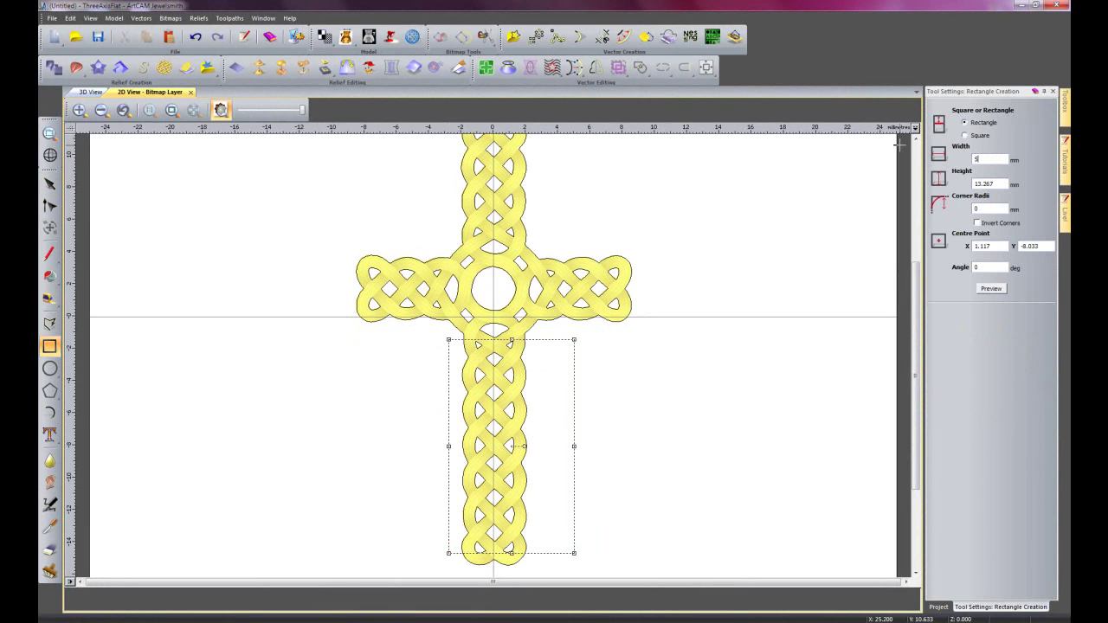
{"action": "left_click", "coordinate": [991, 288]}
{"action": "key", "text": "Escape"}
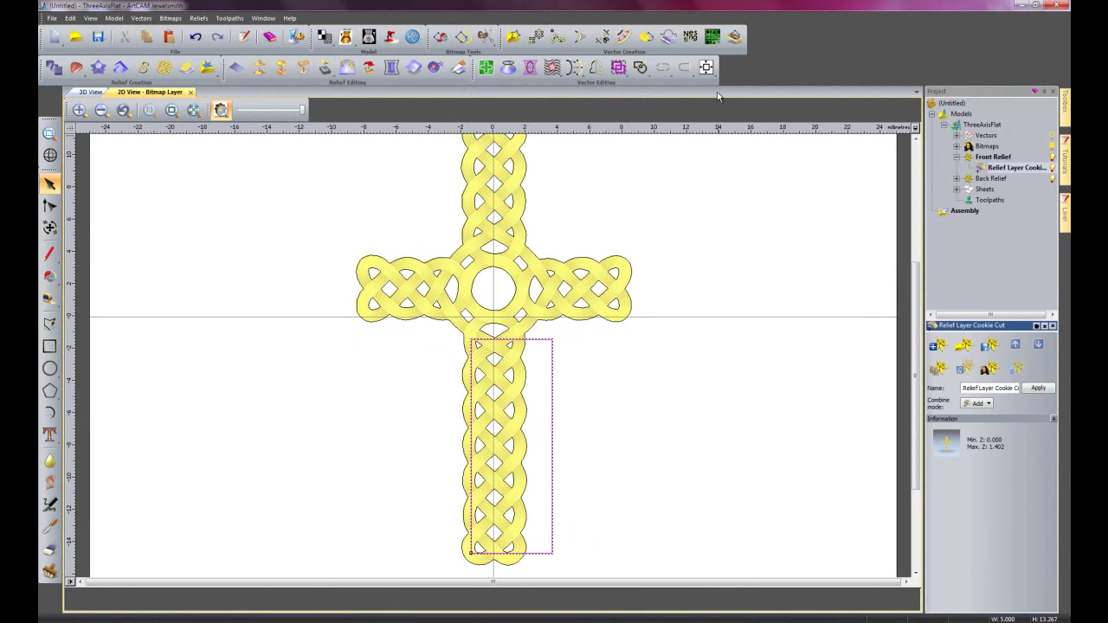
{"action": "key", "text": "F9"}
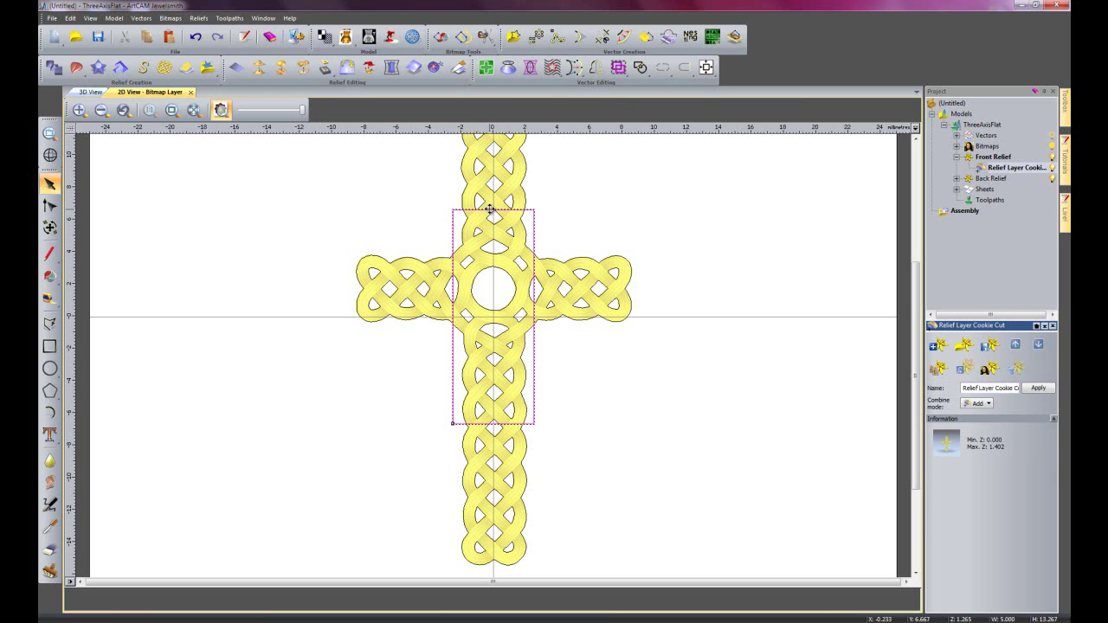
{"action": "left_click_drag", "start_coordinate": [490, 210], "coordinate": [490, 355]}
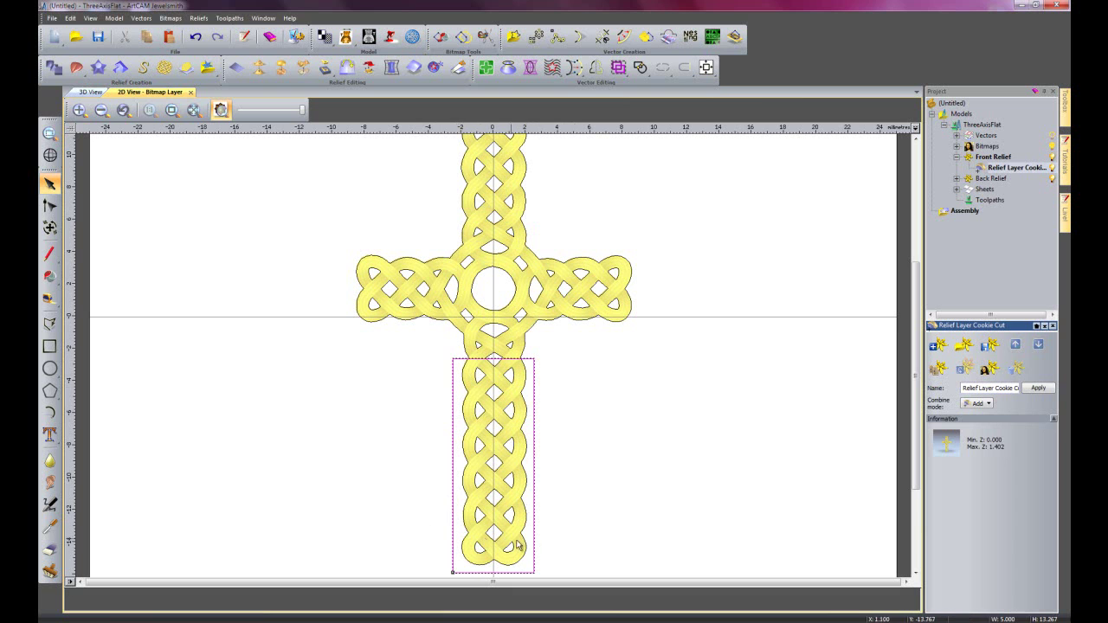
Raise the rectangle's bottom edge so it crosses the lowest diamond opening, making it about 10.8 mm high
{"action": "left_click", "coordinate": [52, 231]}
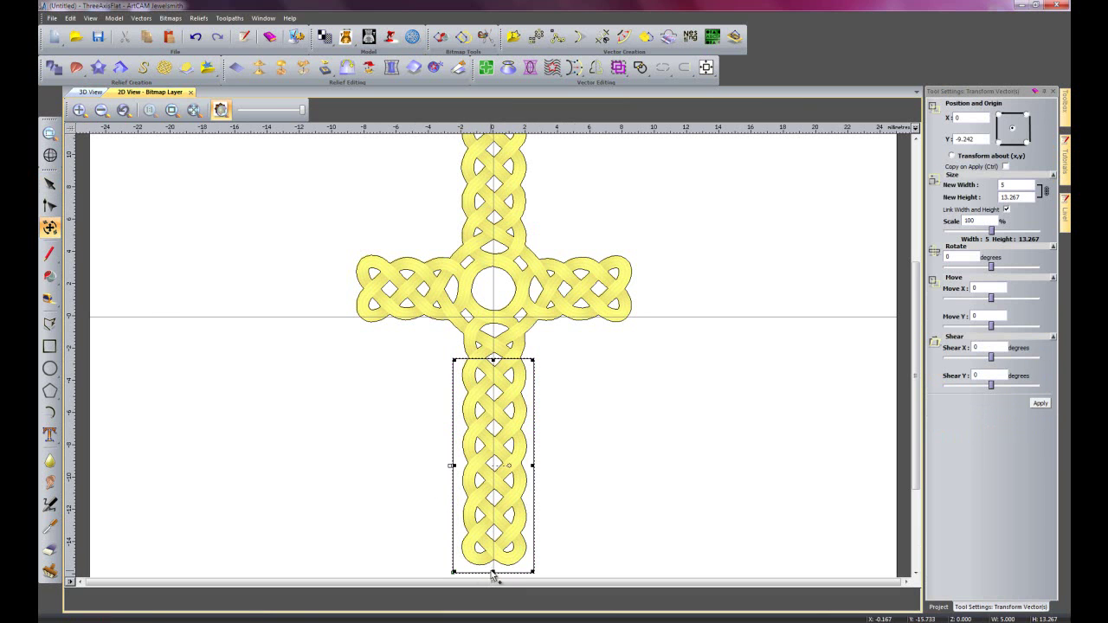
{"action": "left_click_drag", "start_coordinate": [492, 571], "coordinate": [494, 532]}
{"action": "left_click", "coordinate": [578, 396]}
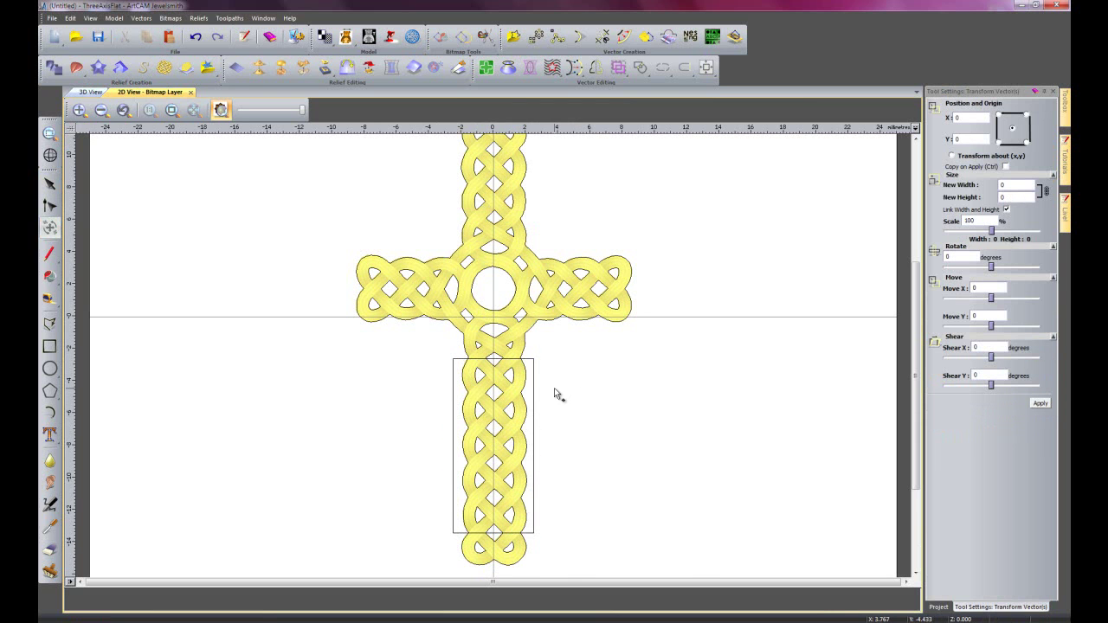
Nudge the rectangle up slightly so its top edge passes through the side corners of the diamond opening
{"action": "scroll", "coordinate": [508, 371], "scroll_direction": "up", "scroll_amount": 8}
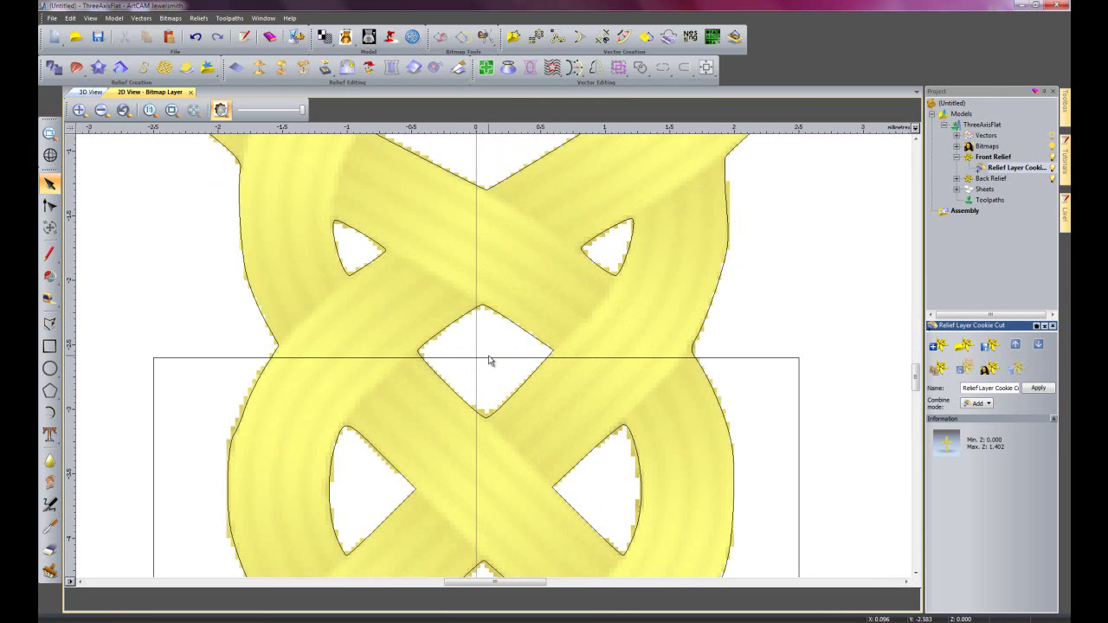
{"action": "left_click_drag", "start_coordinate": [507, 362], "coordinate": [505, 357]}
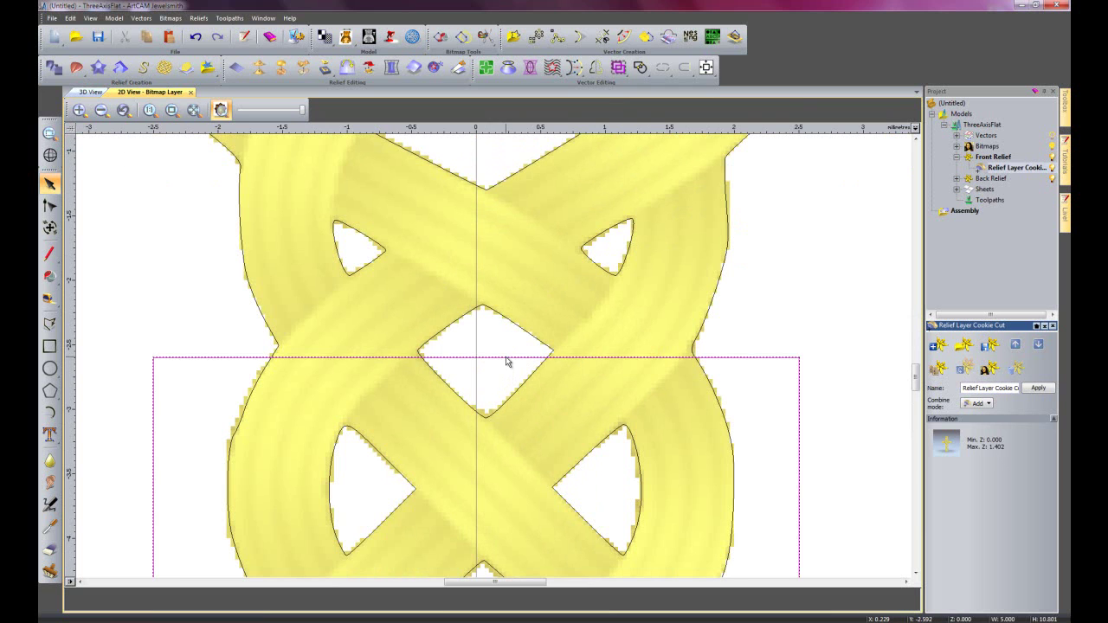
{"action": "left_click", "coordinate": [822, 342]}
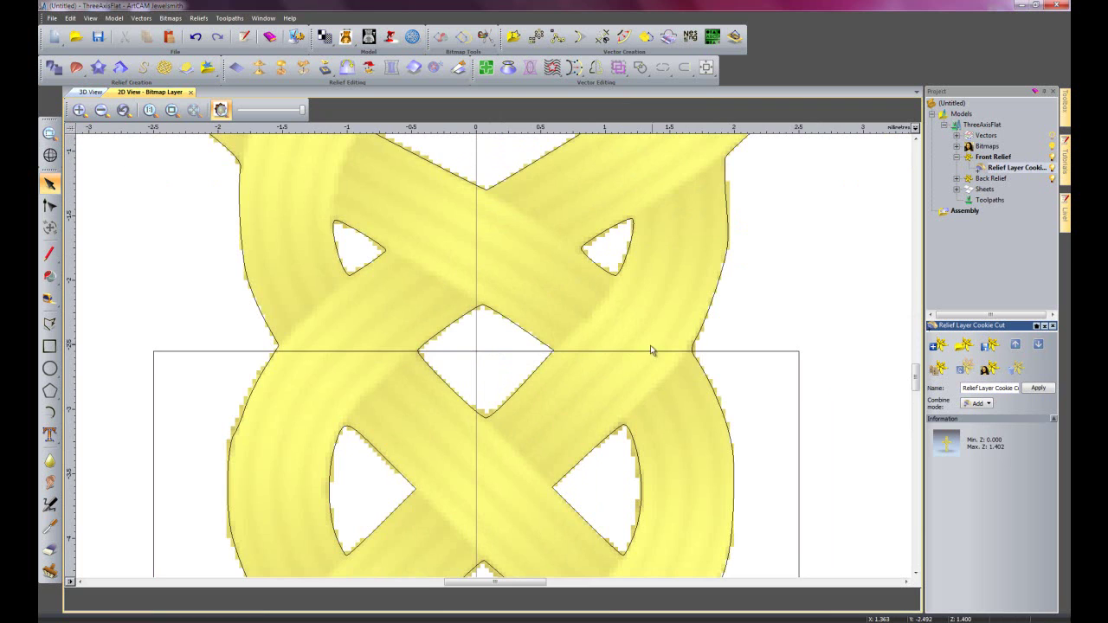
Stretch the rectangle's bottom edge down slightly to meet the side corners of the lowest diamond opening, for a height of 10.845 mm
{"action": "scroll", "coordinate": [663, 346], "scroll_direction": "down", "scroll_amount": 5}
{"action": "scroll", "coordinate": [508, 513], "scroll_direction": "up", "scroll_amount": 2}
{"action": "scroll", "coordinate": [504, 388], "scroll_direction": "up", "scroll_amount": 2}
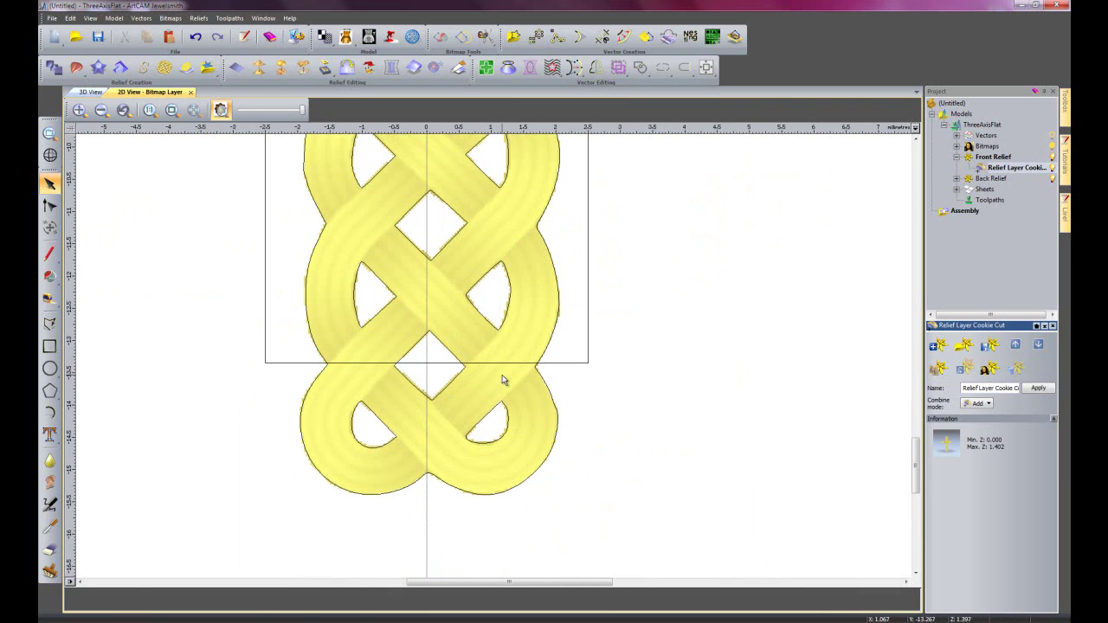
{"action": "left_click", "coordinate": [480, 363]}
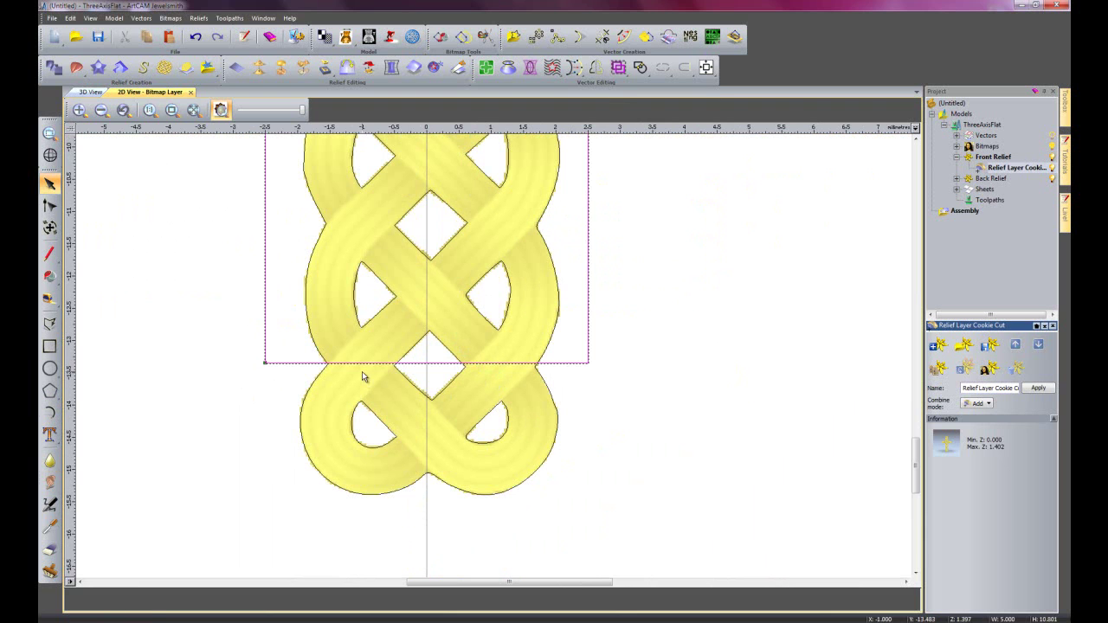
{"action": "left_click", "coordinate": [49, 226]}
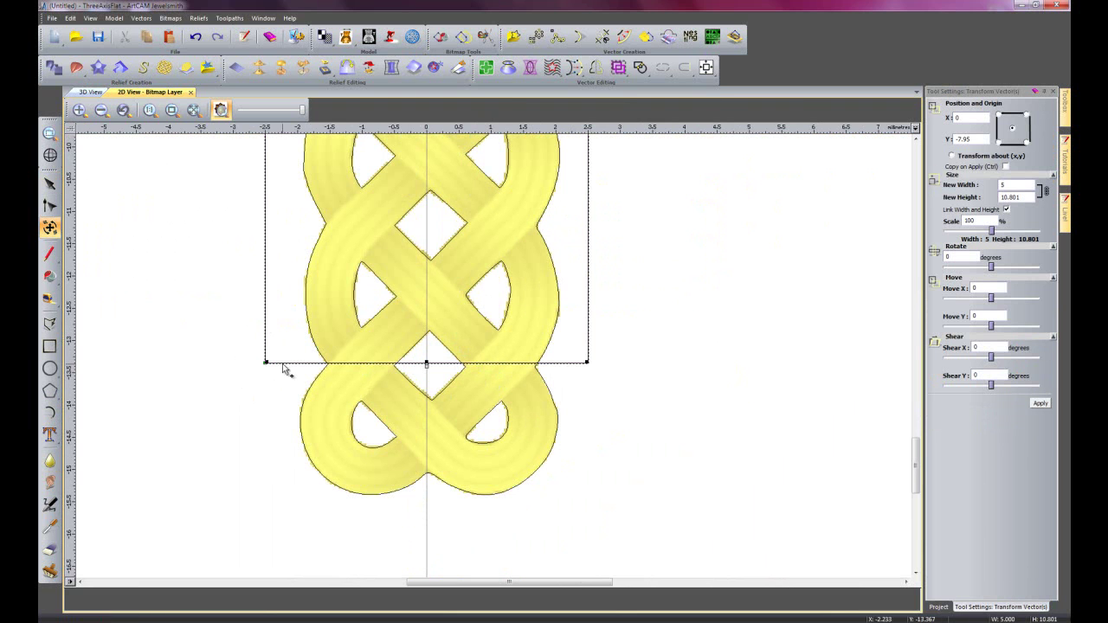
{"action": "left_click_drag", "start_coordinate": [413, 367], "coordinate": [394, 367]}
{"action": "left_click", "coordinate": [648, 449]}
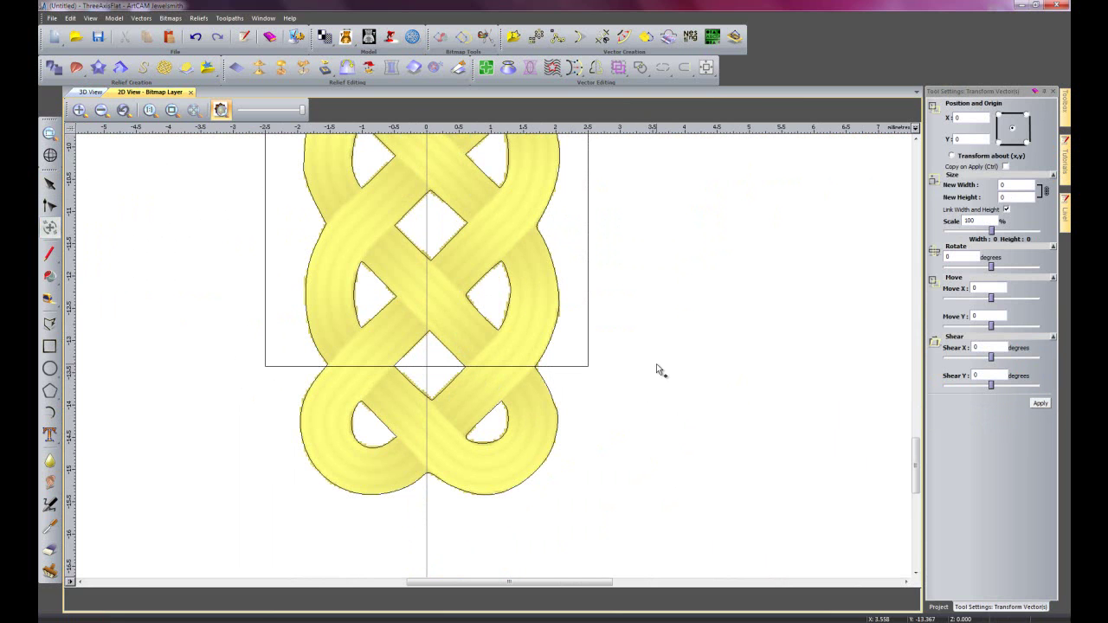
Zero all relief outside the rectangle with the Shape Editor's Zero Rest, keeping only the weave section inside it
{"action": "scroll", "coordinate": [554, 297], "scroll_direction": "down", "scroll_amount": 5}
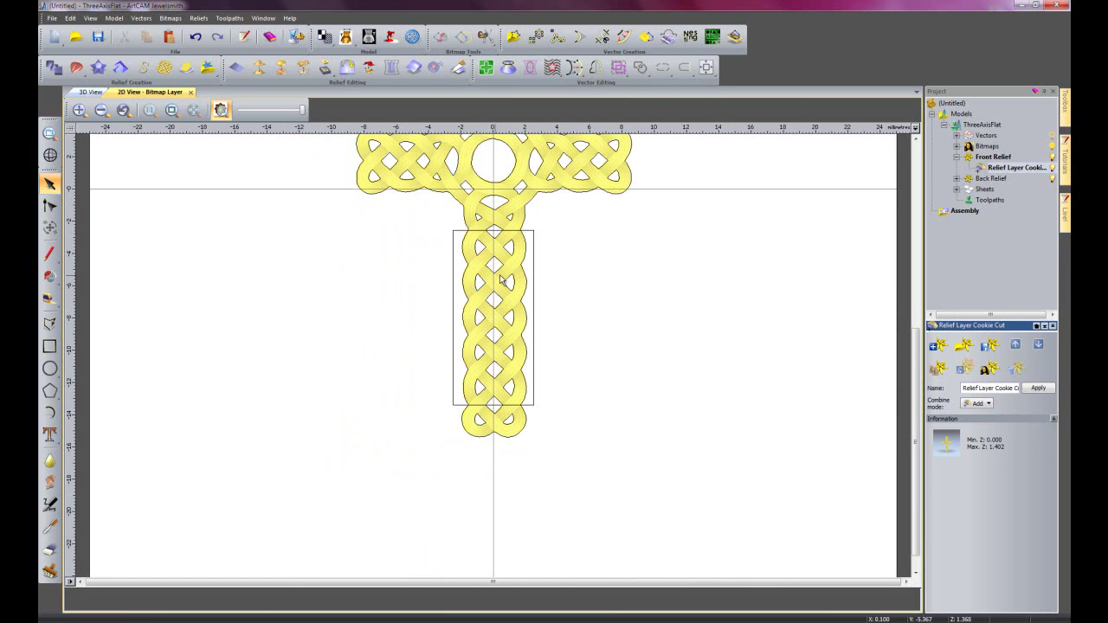
{"action": "left_click", "coordinate": [534, 258]}
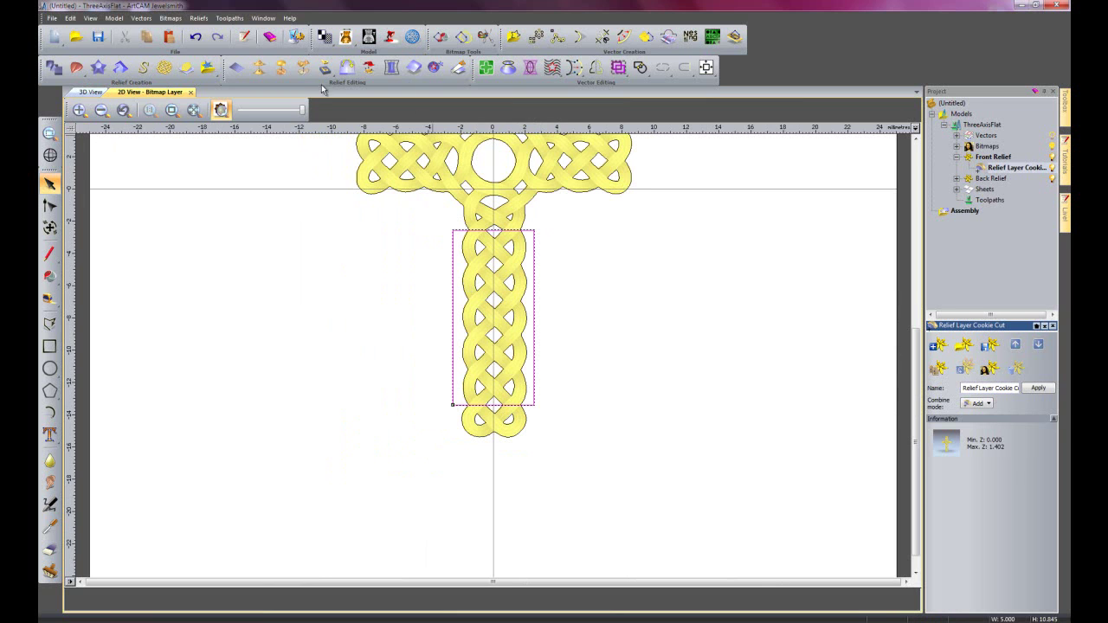
{"action": "double_click", "coordinate": [455, 232]}
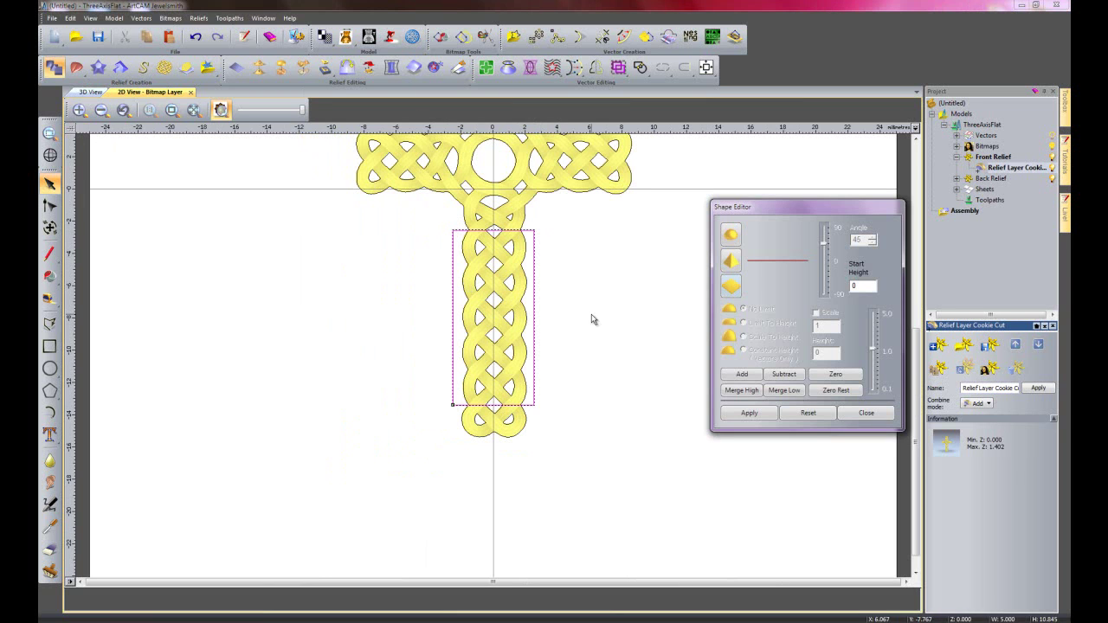
{"action": "left_click", "coordinate": [835, 391]}
{"action": "left_click", "coordinate": [866, 414]}
{"action": "left_click", "coordinate": [616, 376]}
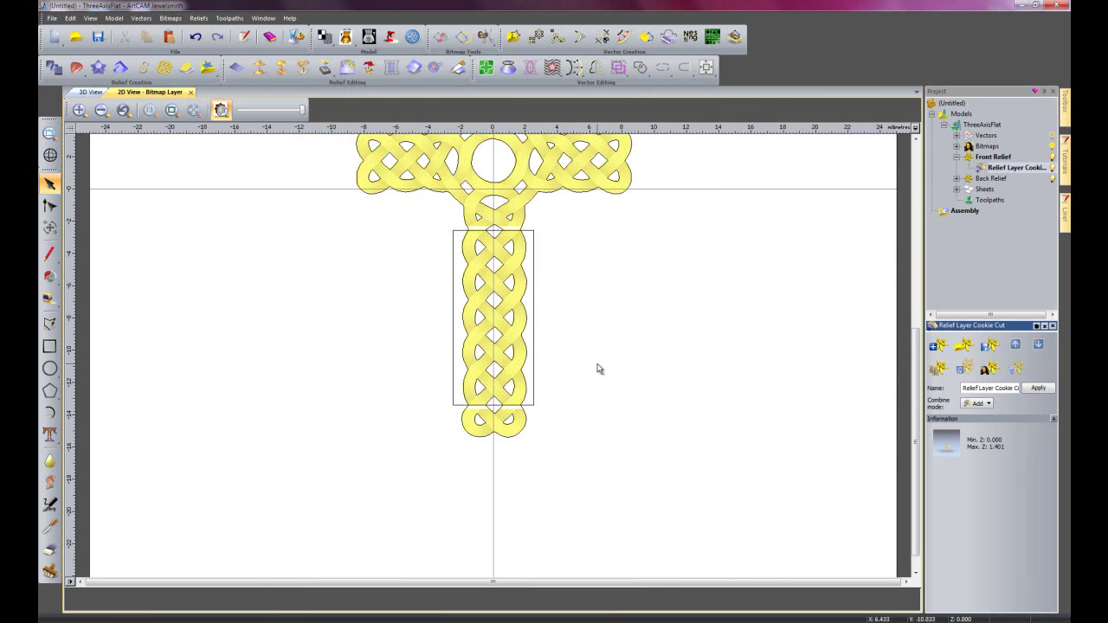
Crop the model to the rectangle around the remaining weave section and accept that the crop is permanent
{"action": "scroll", "coordinate": [597, 368], "scroll_direction": "down", "scroll_amount": 2}
{"action": "scroll", "coordinate": [522, 384], "scroll_direction": "up", "scroll_amount": 1}
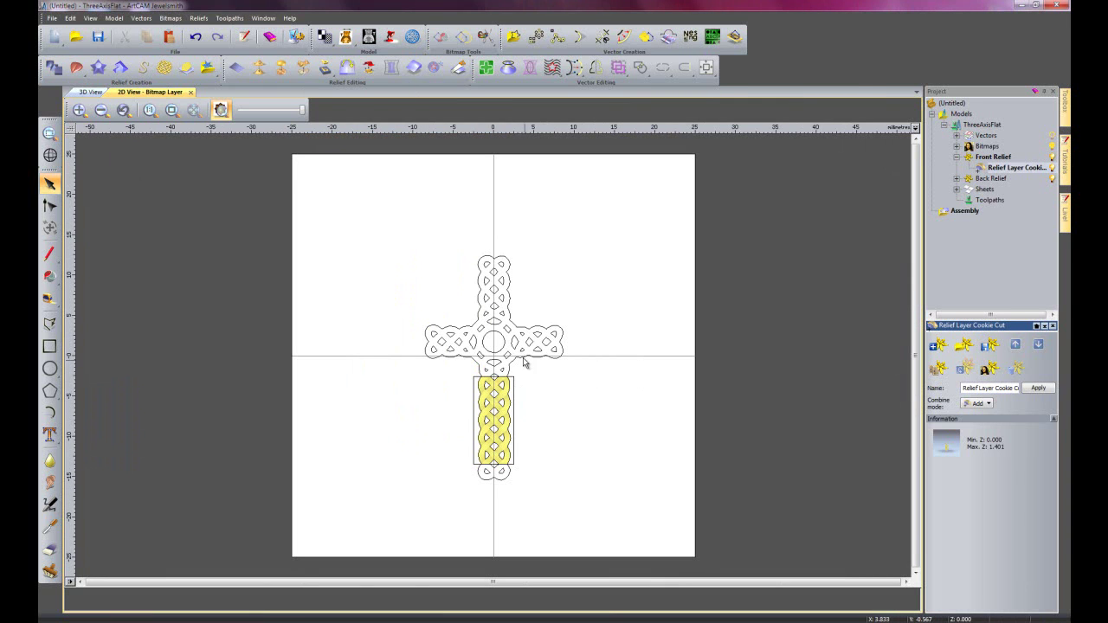
{"action": "left_click", "coordinate": [473, 422]}
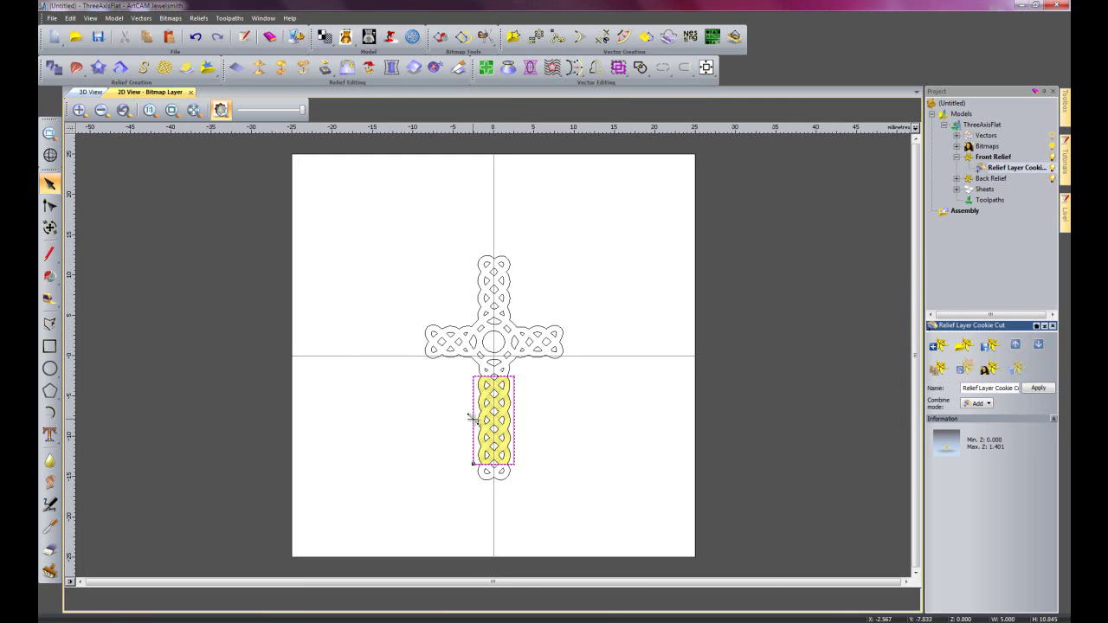
{"action": "left_click", "coordinate": [71, 19]}
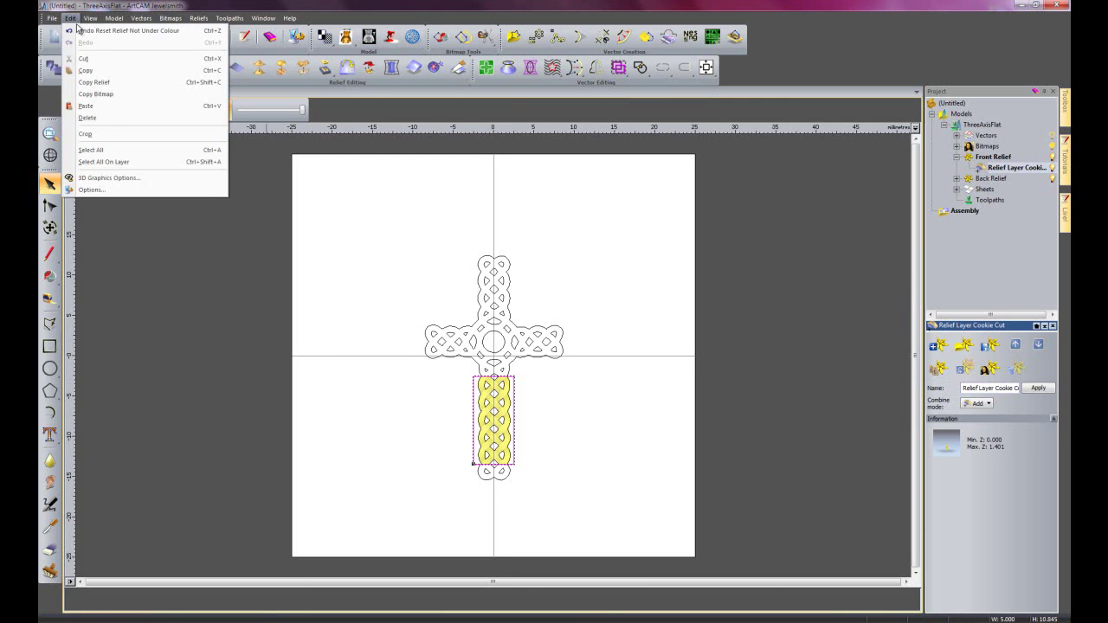
{"action": "left_click", "coordinate": [97, 136]}
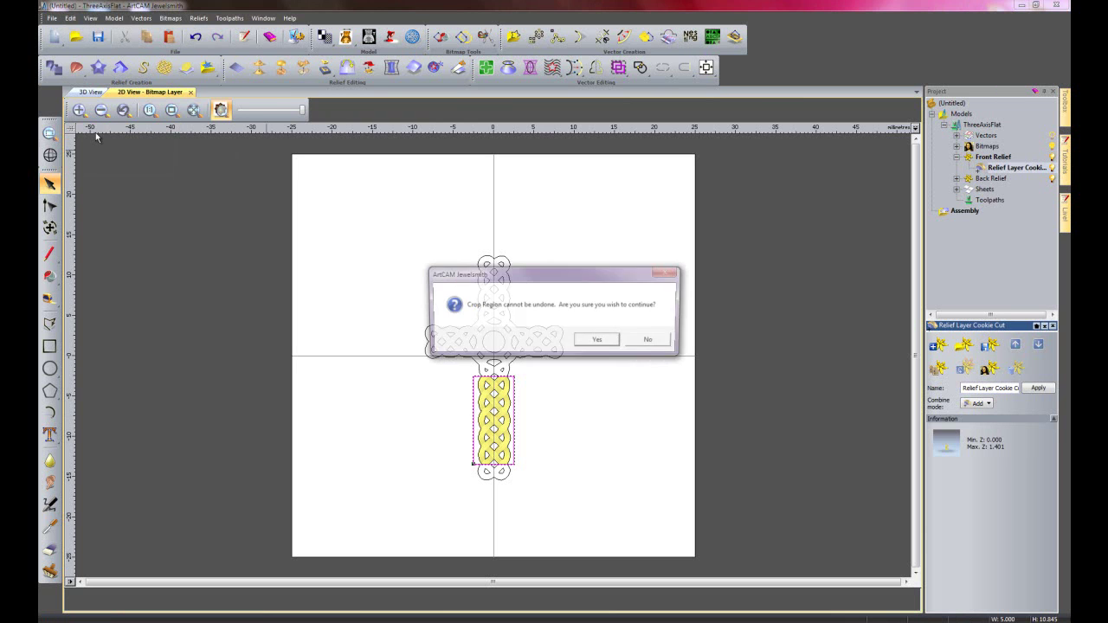
{"action": "left_click", "coordinate": [603, 345]}
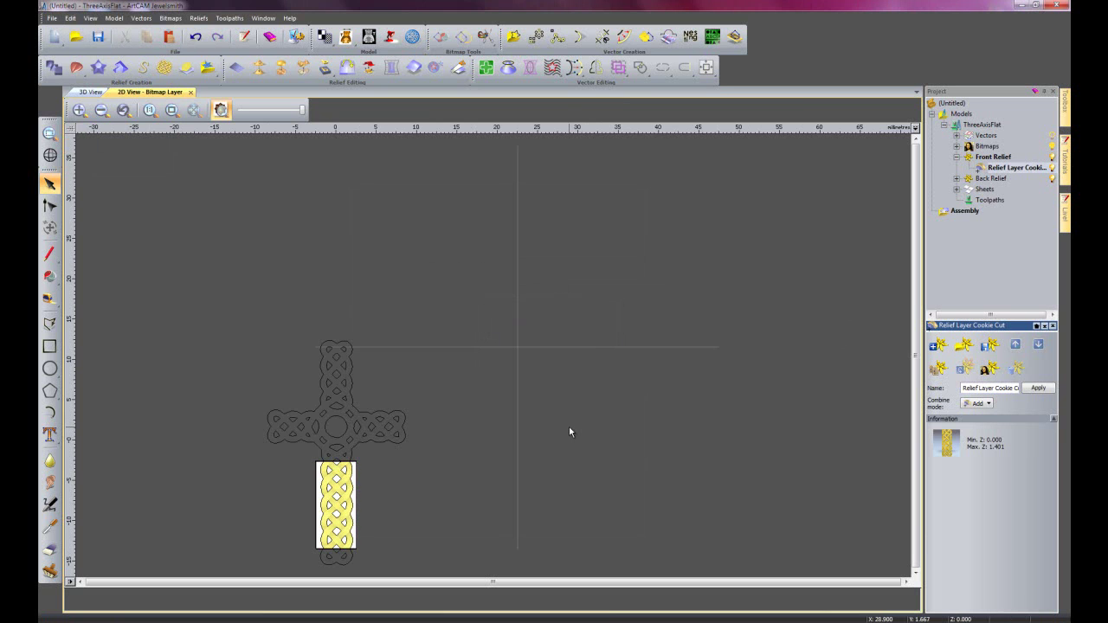
Delete all vectors from the cropped model, including the locked ones
{"action": "key", "text": "ctrl+a"}
{"action": "key", "text": "Delete"}
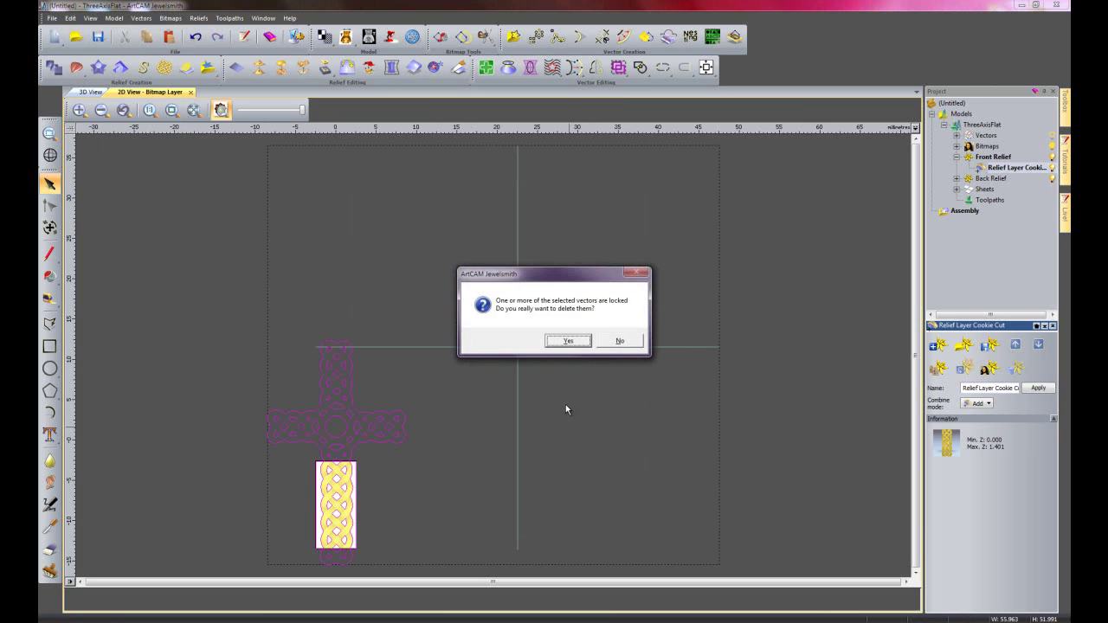
{"action": "left_click", "coordinate": [571, 343]}
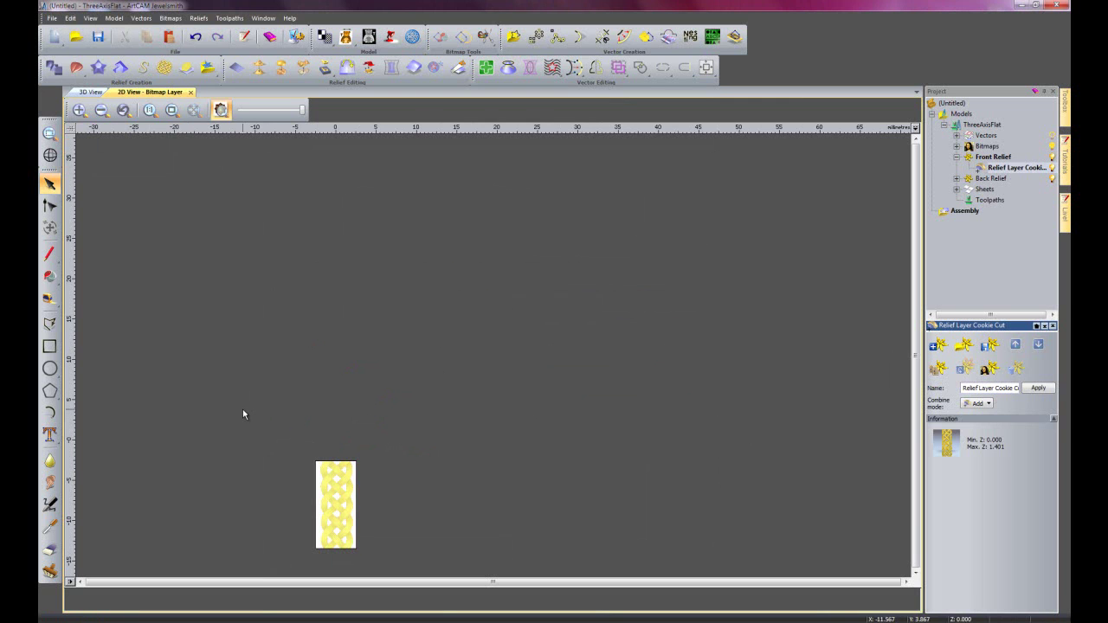
Set the cropped model's position using its centre pixel as the reference point
{"action": "left_click", "coordinate": [114, 18]}
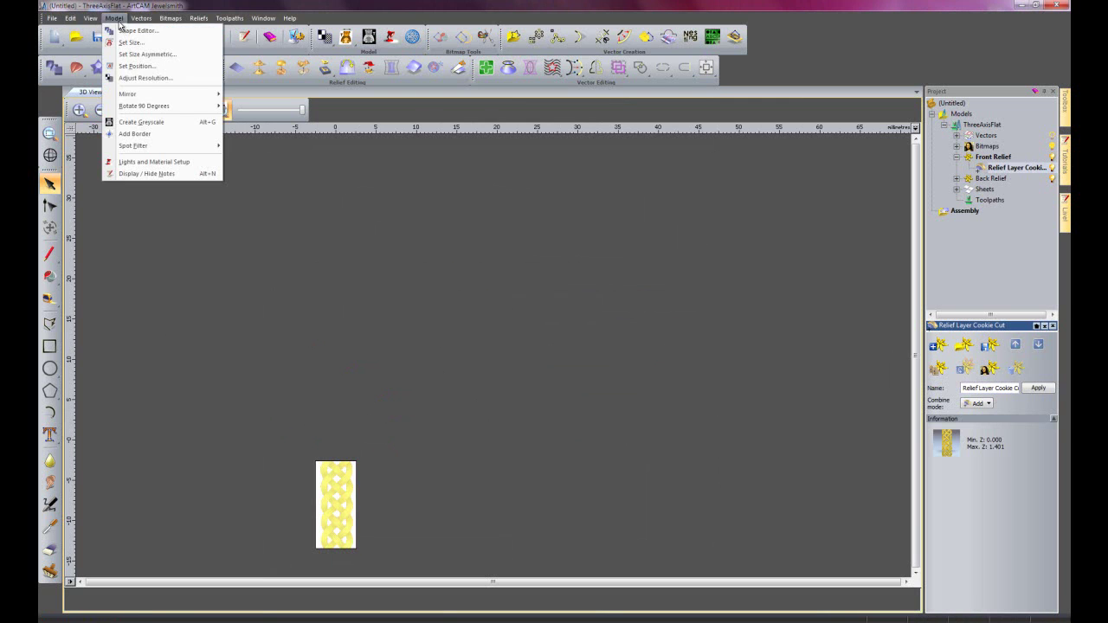
{"action": "left_click", "coordinate": [126, 68]}
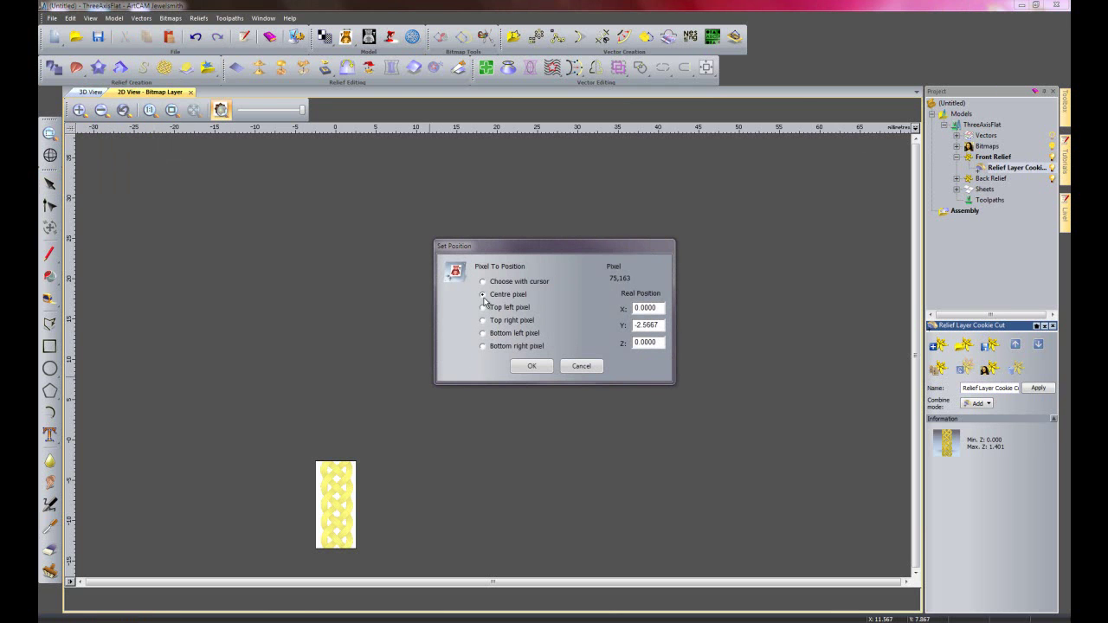
{"action": "left_click", "coordinate": [532, 366]}
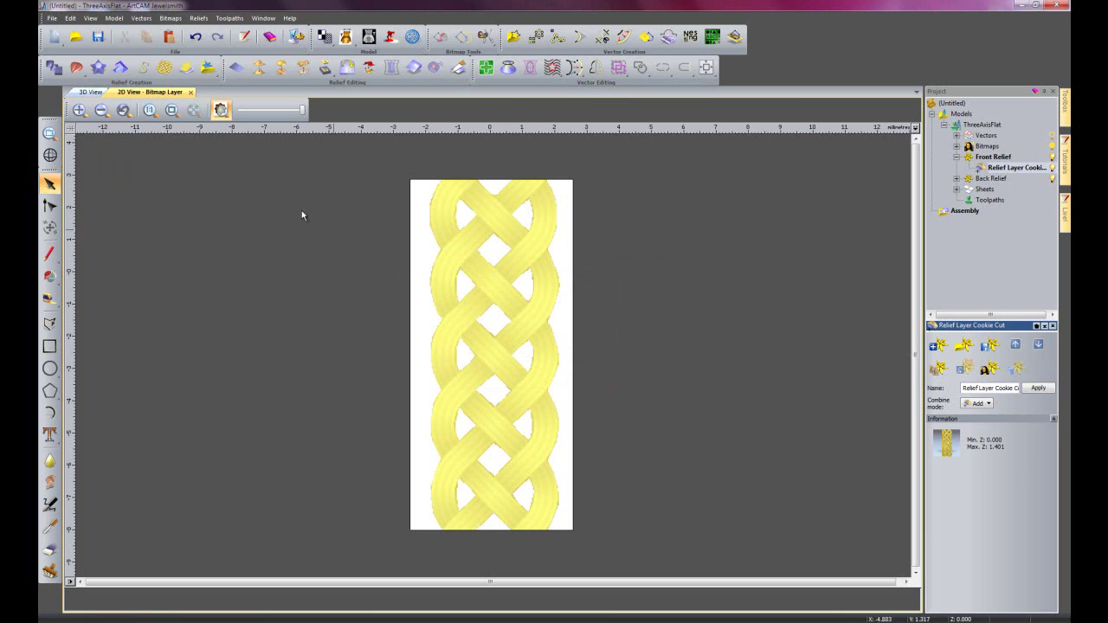
Show the cropped relief in 3D and rename the cookie-cut front relief layer as weave
{"action": "left_click", "coordinate": [90, 91]}
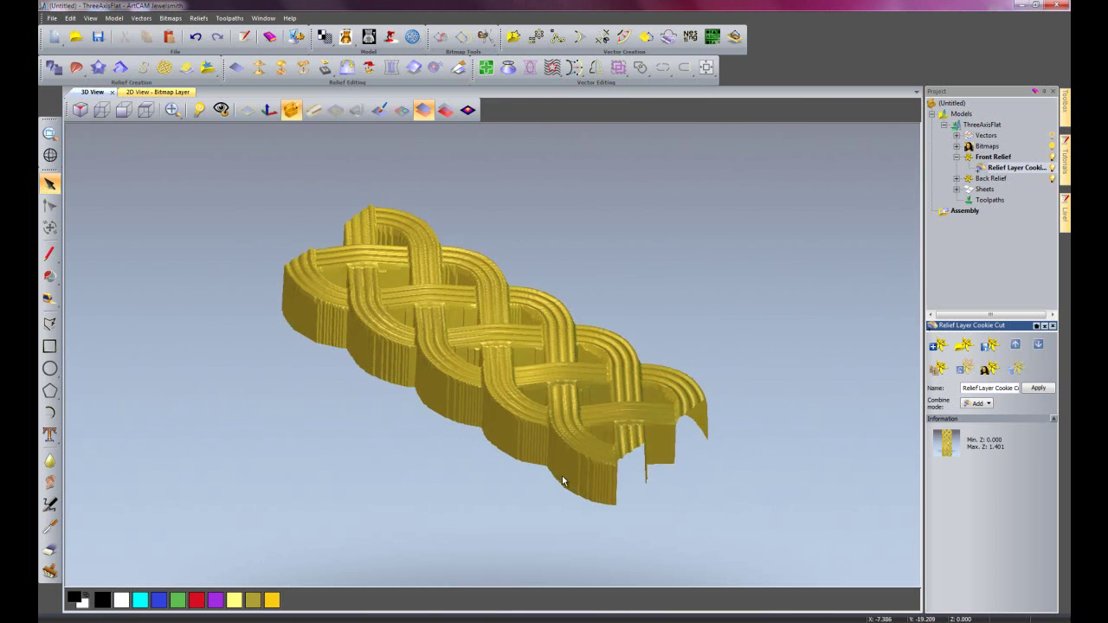
{"action": "left_click_drag", "start_coordinate": [531, 470], "coordinate": [831, 395]}
{"action": "left_click_drag", "start_coordinate": [580, 378], "coordinate": [564, 426]}
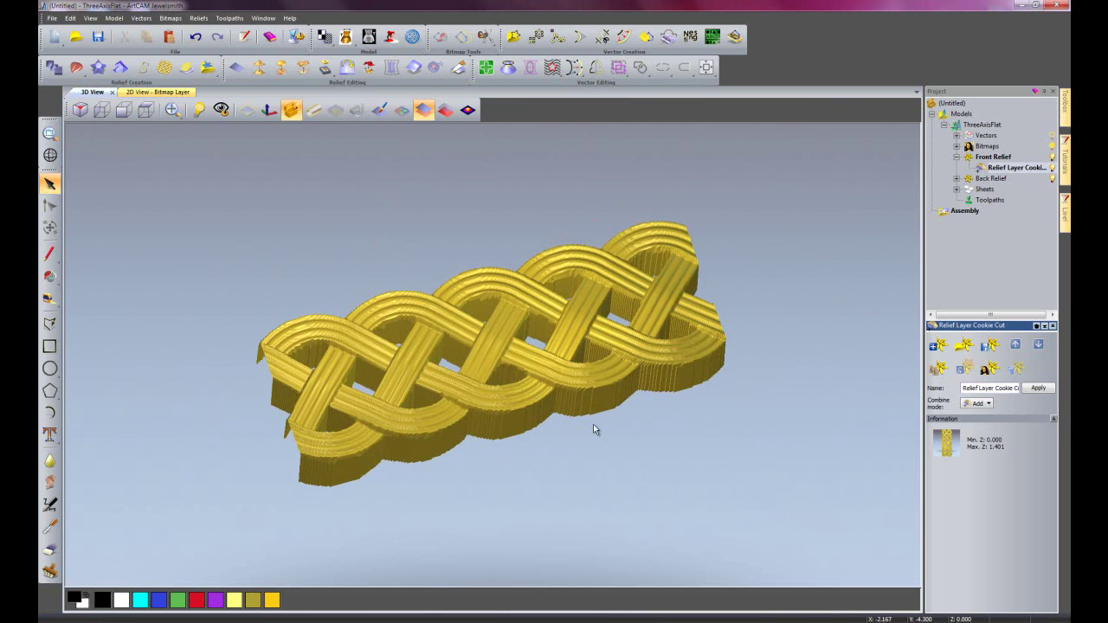
{"action": "right_click", "coordinate": [1008, 167]}
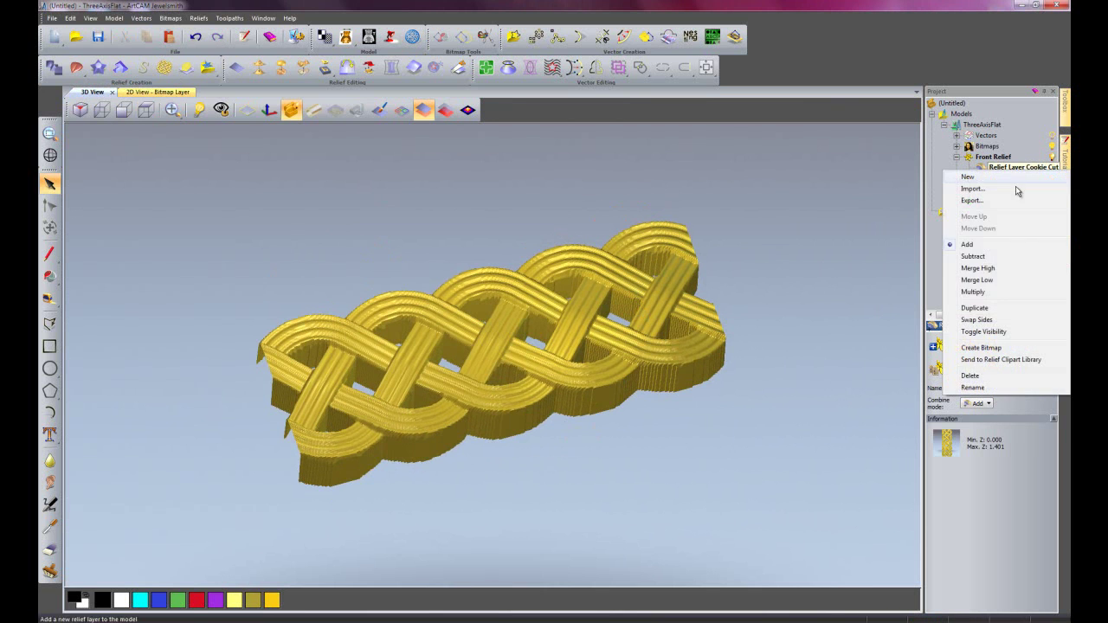
{"action": "left_click", "coordinate": [971, 387]}
{"action": "type", "text": "weave"}
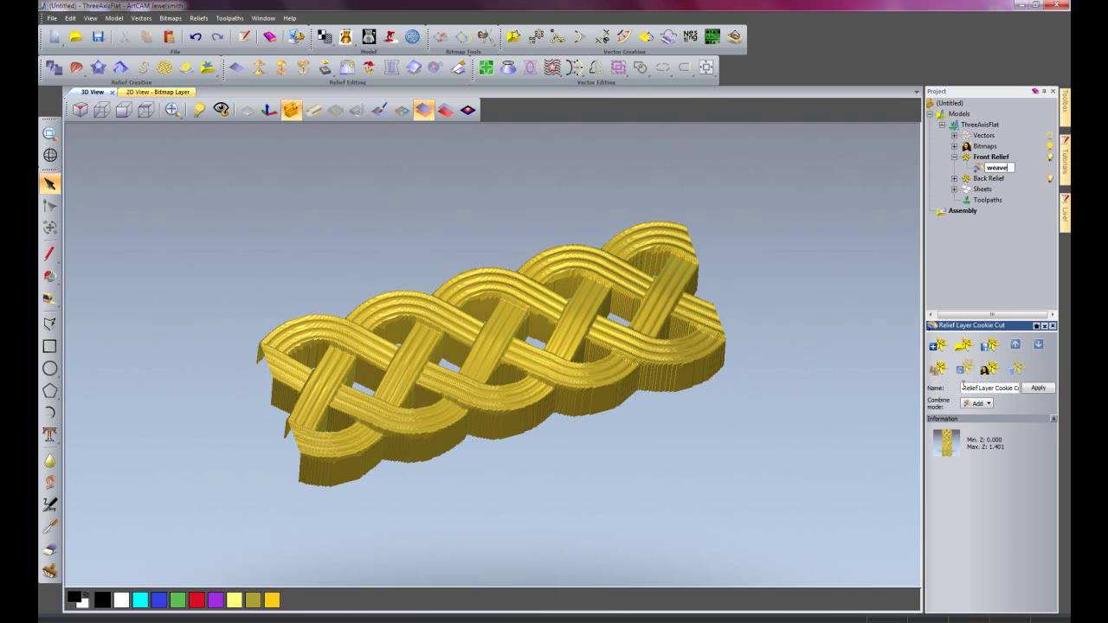
{"action": "key", "text": "Return"}
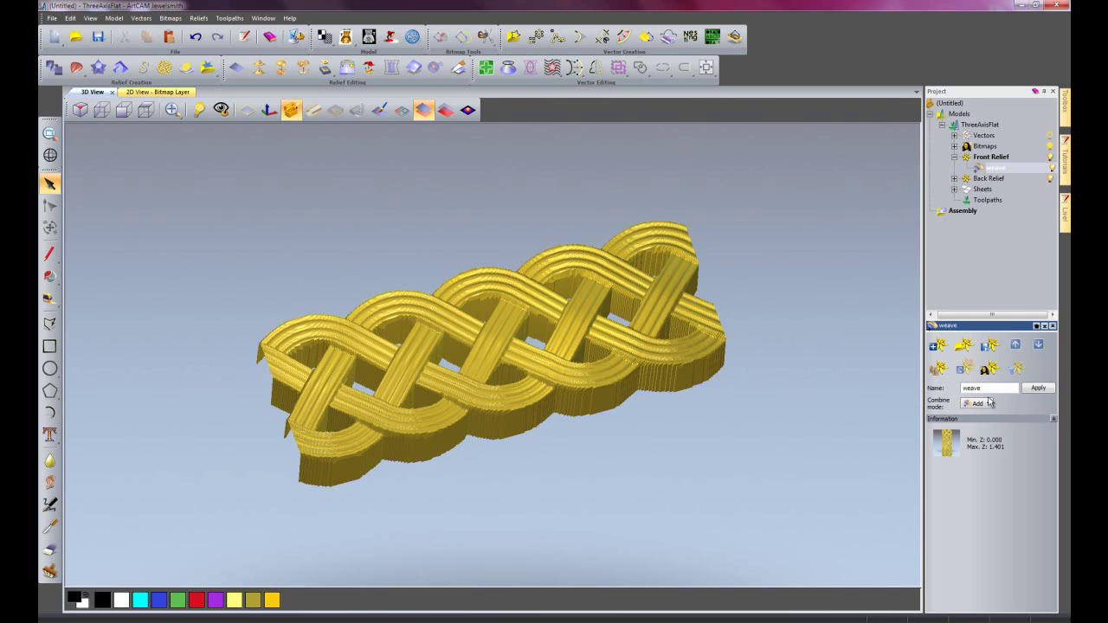
Save the weave relief layer as clipart in the Jewelsmith Demo relief library and close the library
{"action": "left_click", "coordinate": [212, 69]}
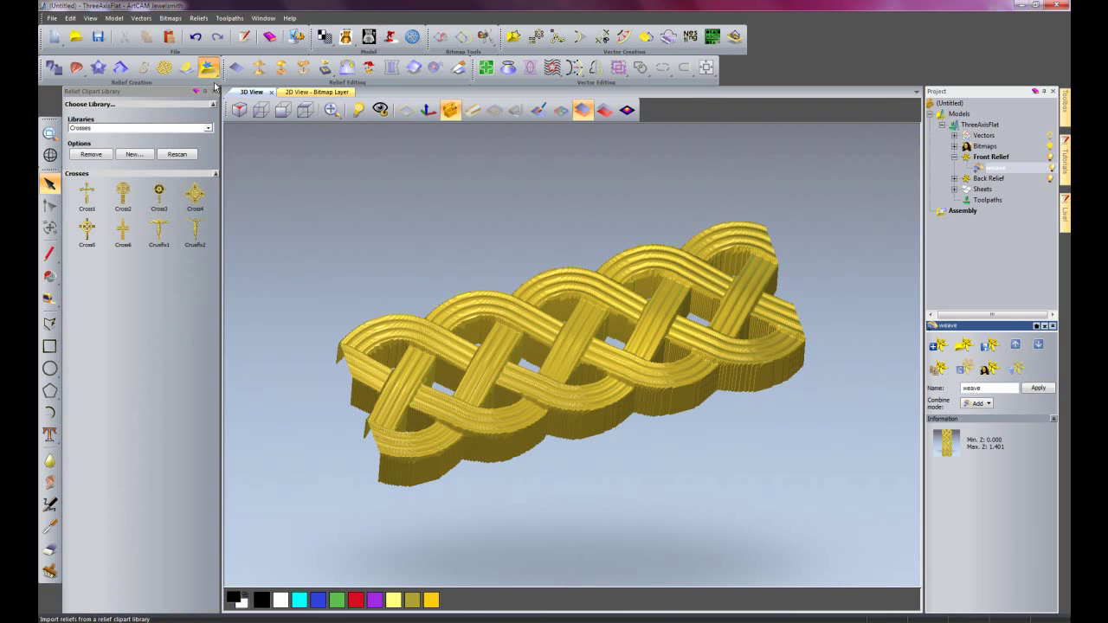
{"action": "left_click", "coordinate": [138, 128]}
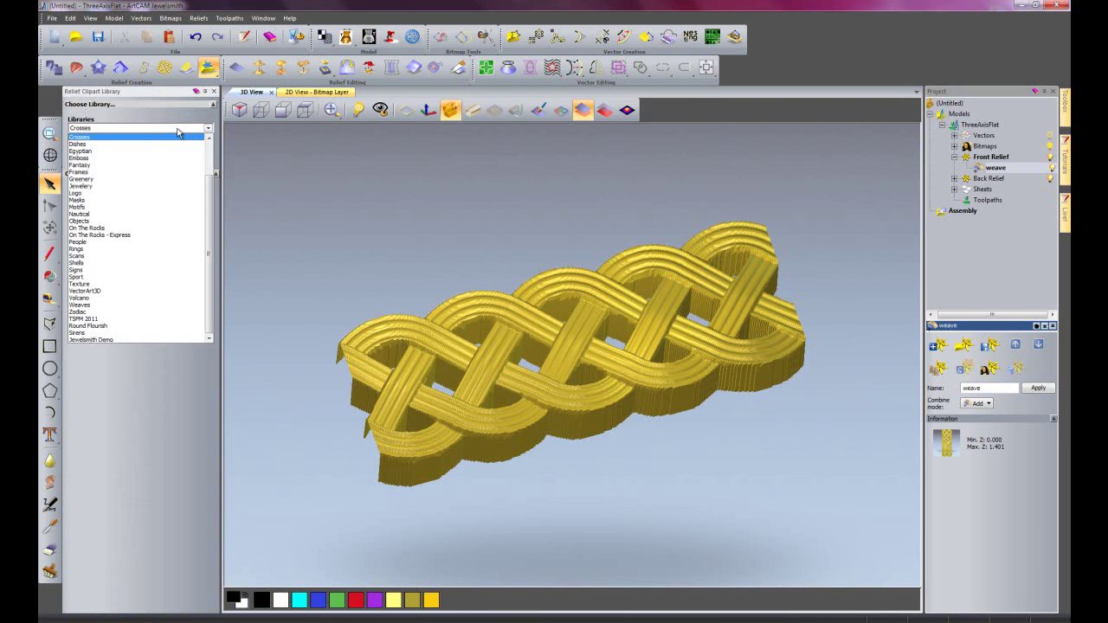
{"action": "left_click", "coordinate": [116, 340]}
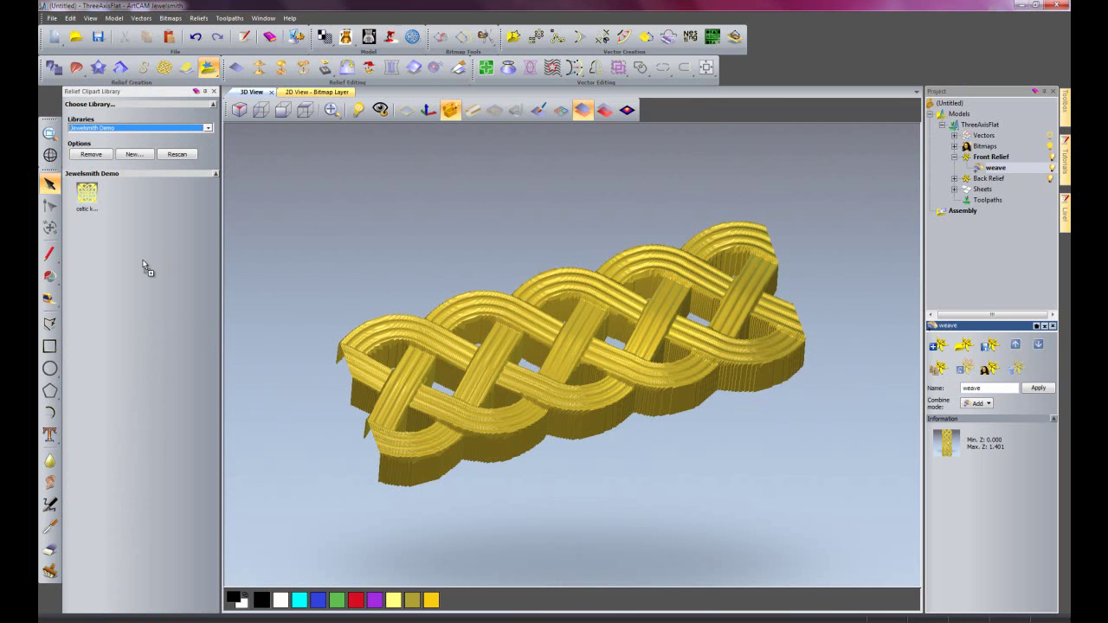
{"action": "left_click_drag", "start_coordinate": [144, 262], "coordinate": [143, 261]}
{"action": "left_click", "coordinate": [214, 91]}
{"action": "left_click", "coordinate": [214, 92]}
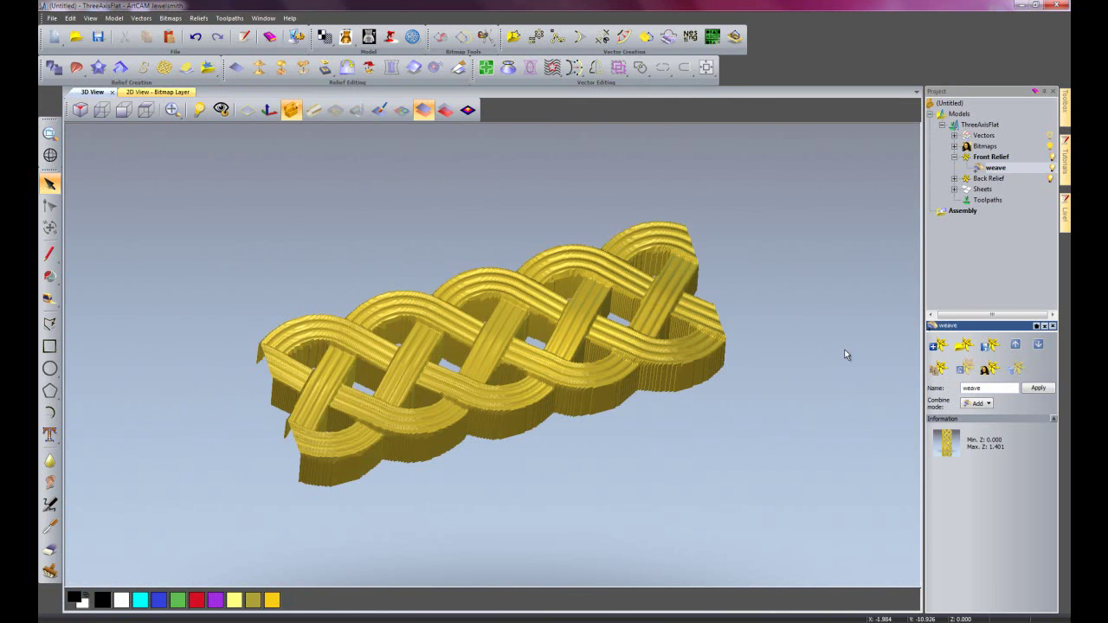
Create a new rotary shank model 15 mm wide, without updating the project with the current model's changes
{"action": "left_click", "coordinate": [950, 116]}
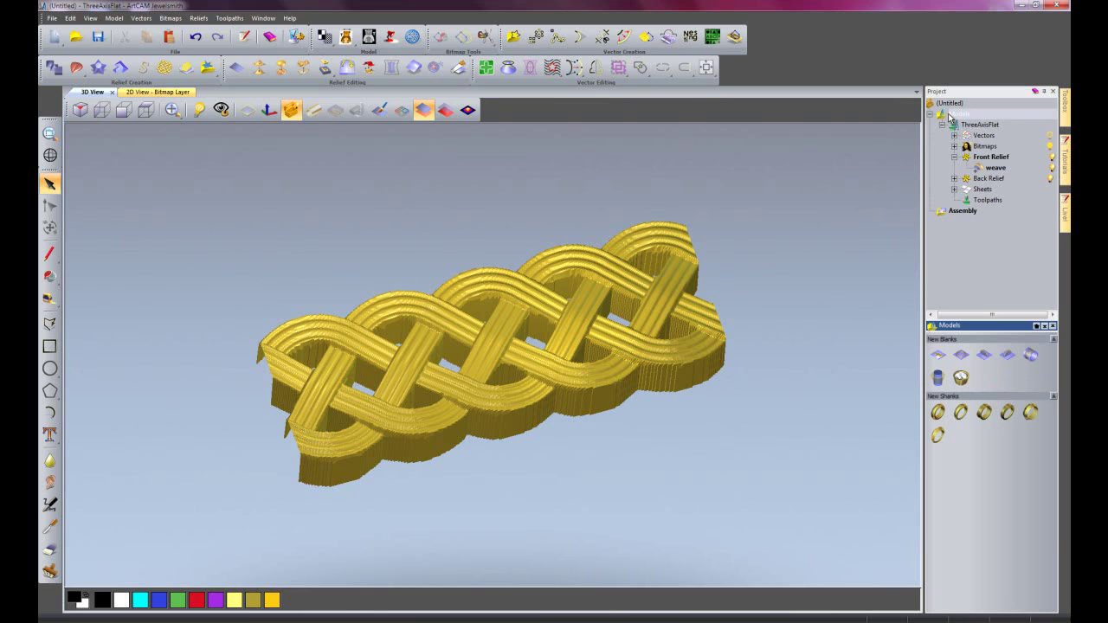
{"action": "left_click", "coordinate": [1028, 357]}
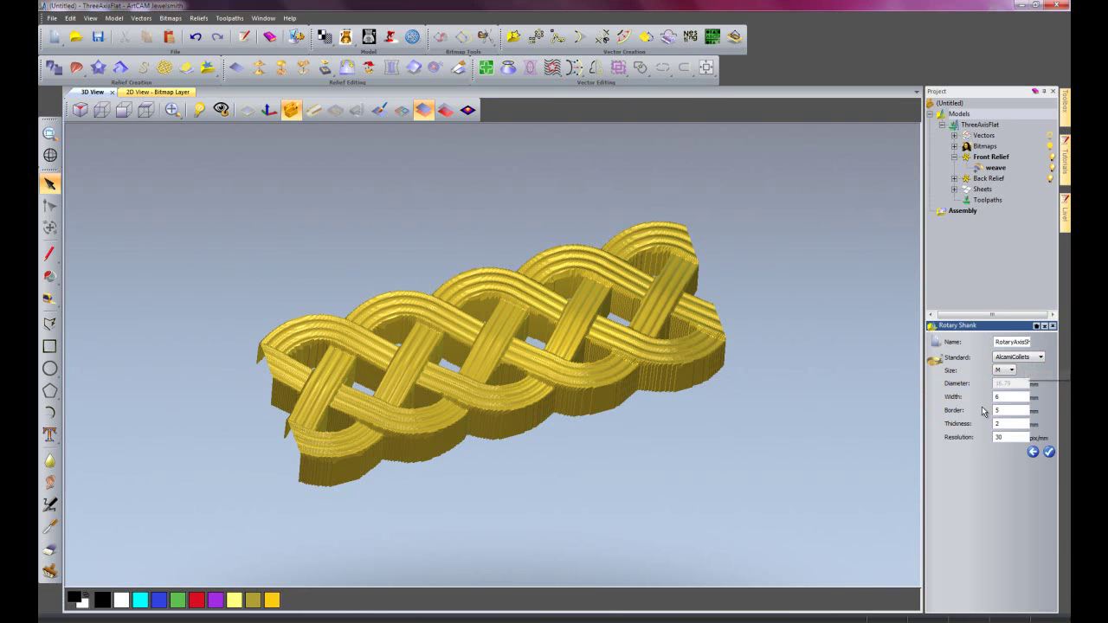
{"action": "double_click", "coordinate": [1013, 398]}
{"action": "type", "text": "15"}
{"action": "left_click", "coordinate": [1050, 452]}
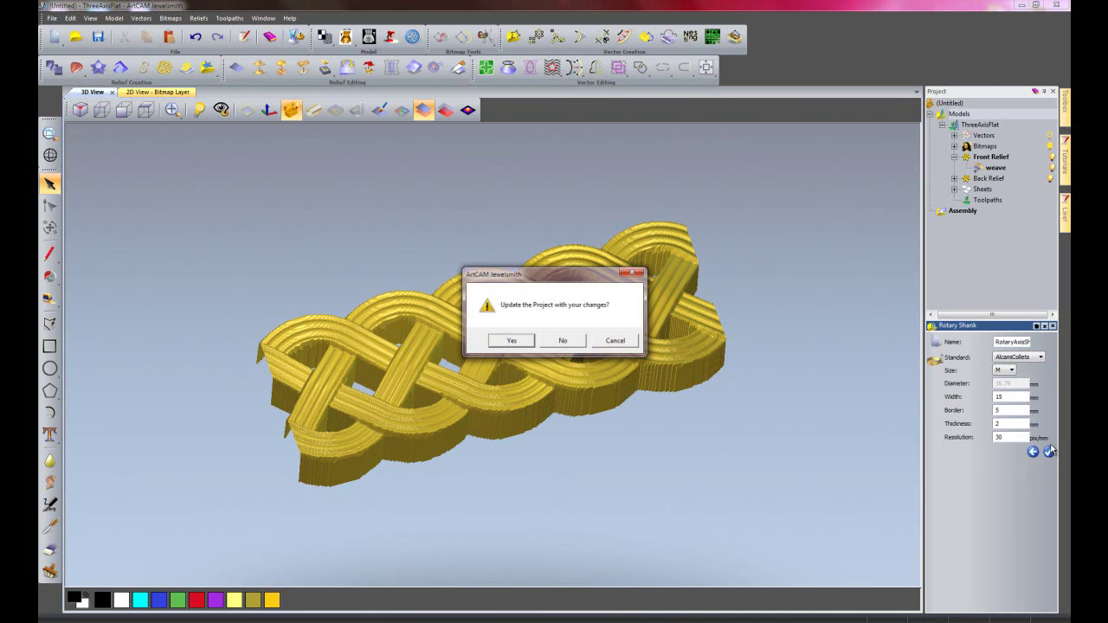
{"action": "left_click", "coordinate": [563, 341]}
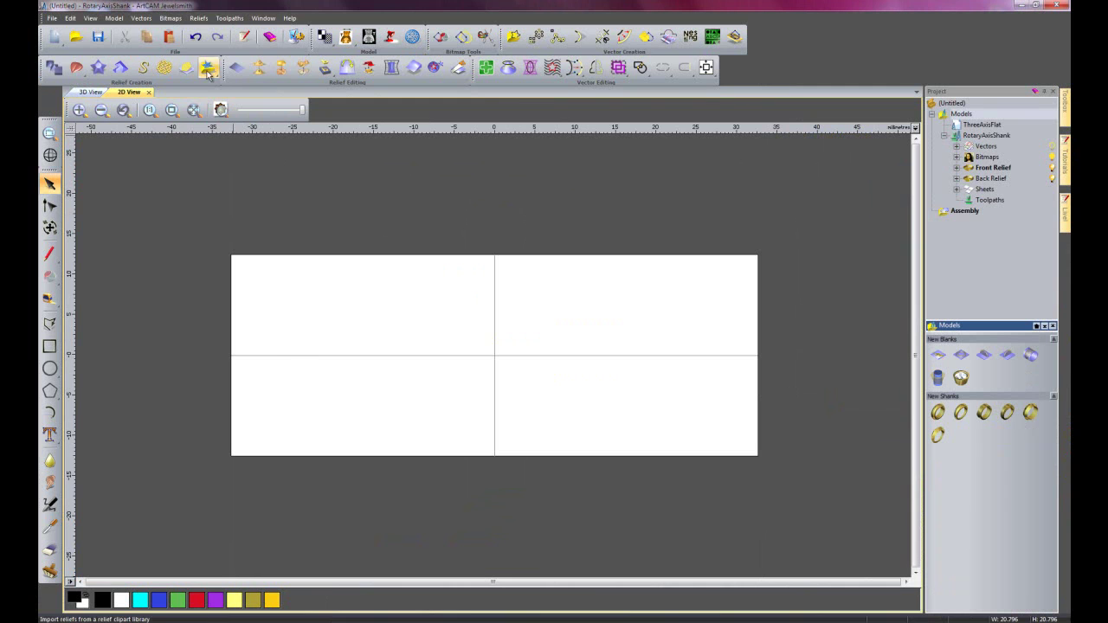
Load weave.rlf for pasting along a vector and rotate the weave so its length runs horizontally
{"action": "left_click", "coordinate": [208, 69]}
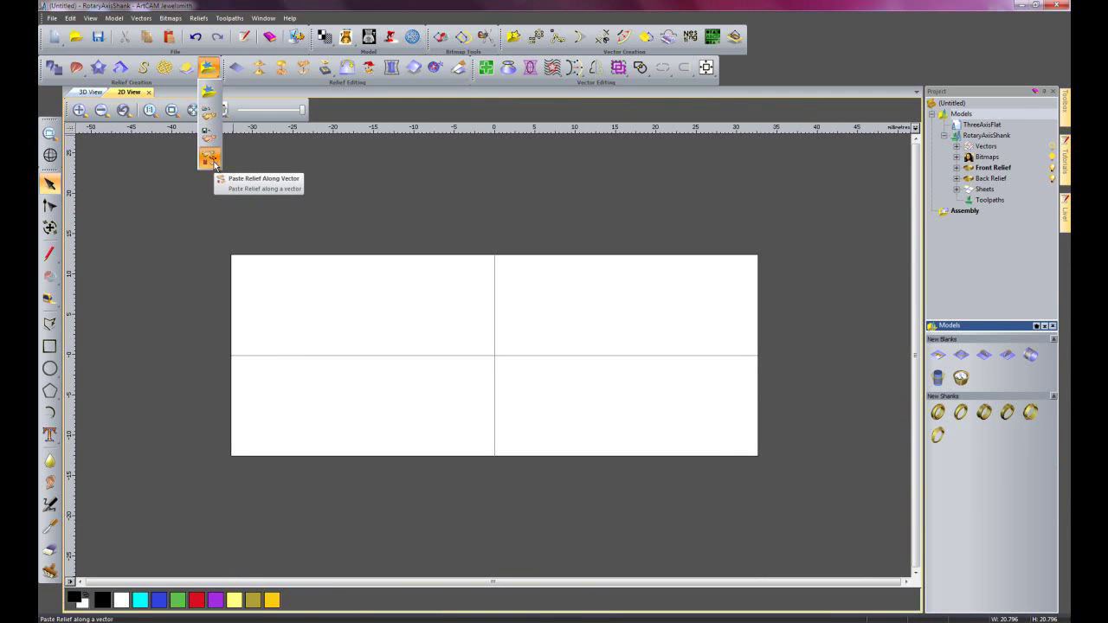
{"action": "left_click", "coordinate": [214, 165]}
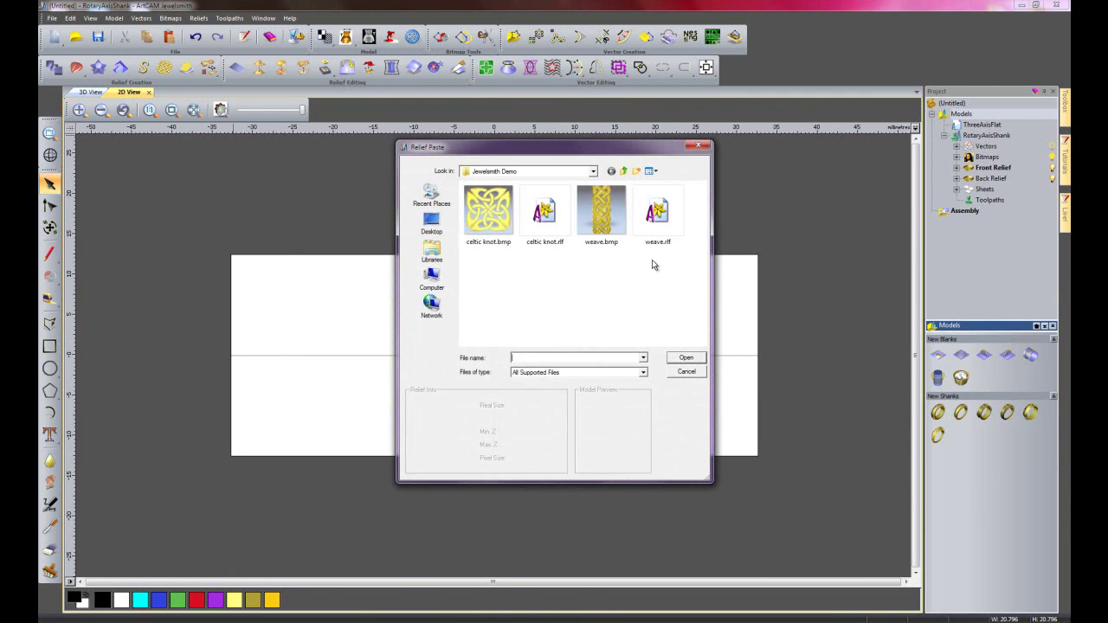
{"action": "left_click", "coordinate": [660, 216]}
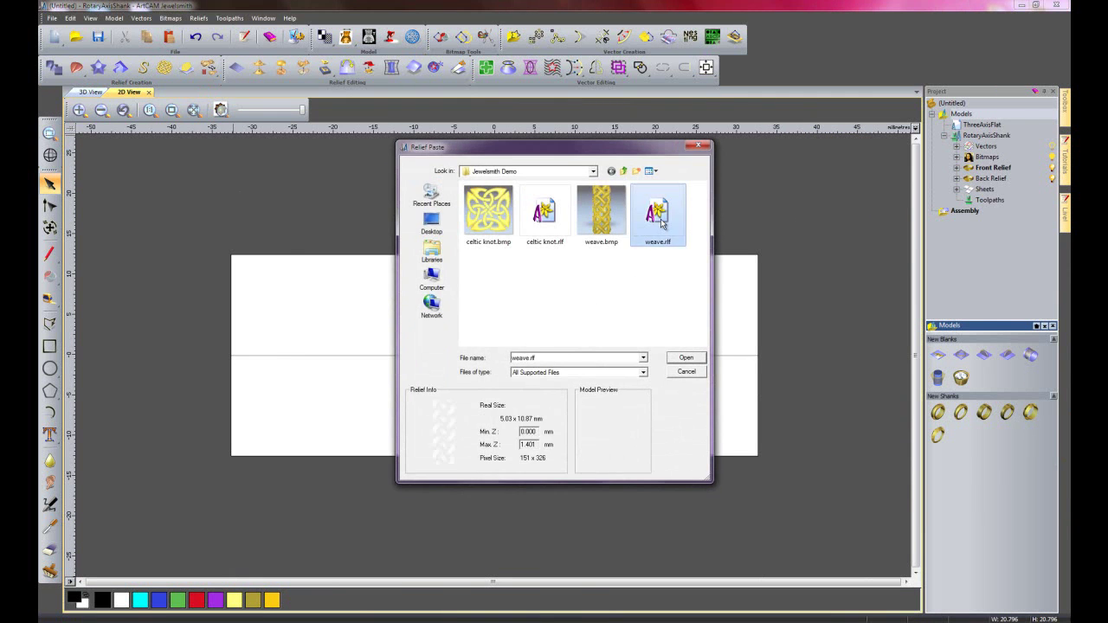
{"action": "left_click", "coordinate": [686, 359]}
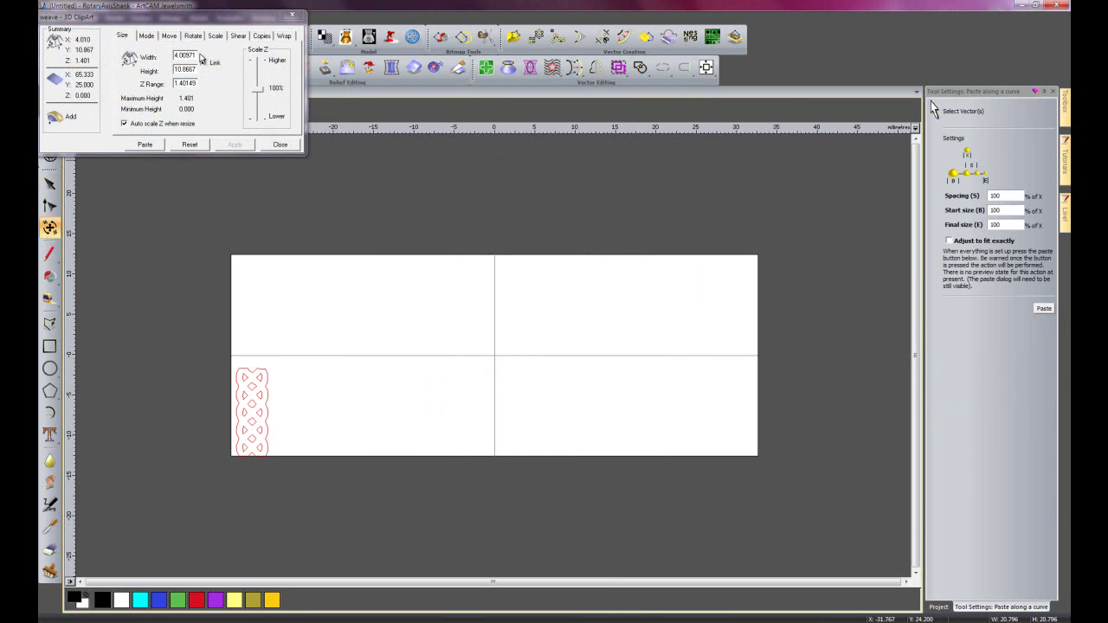
{"action": "left_click", "coordinate": [196, 40]}
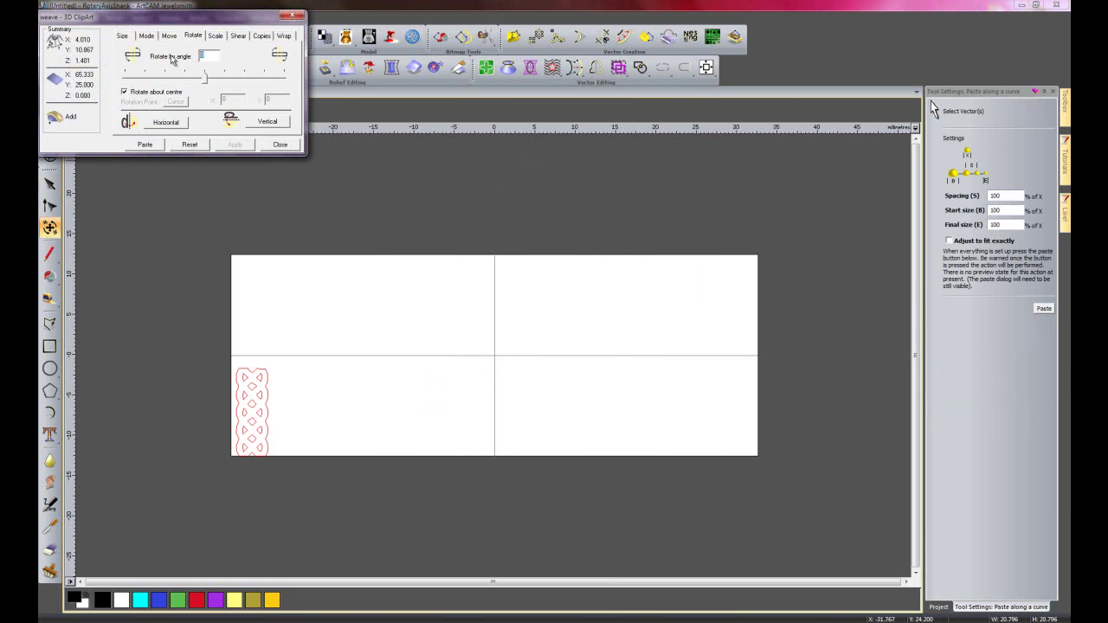
{"action": "left_click", "coordinate": [234, 145]}
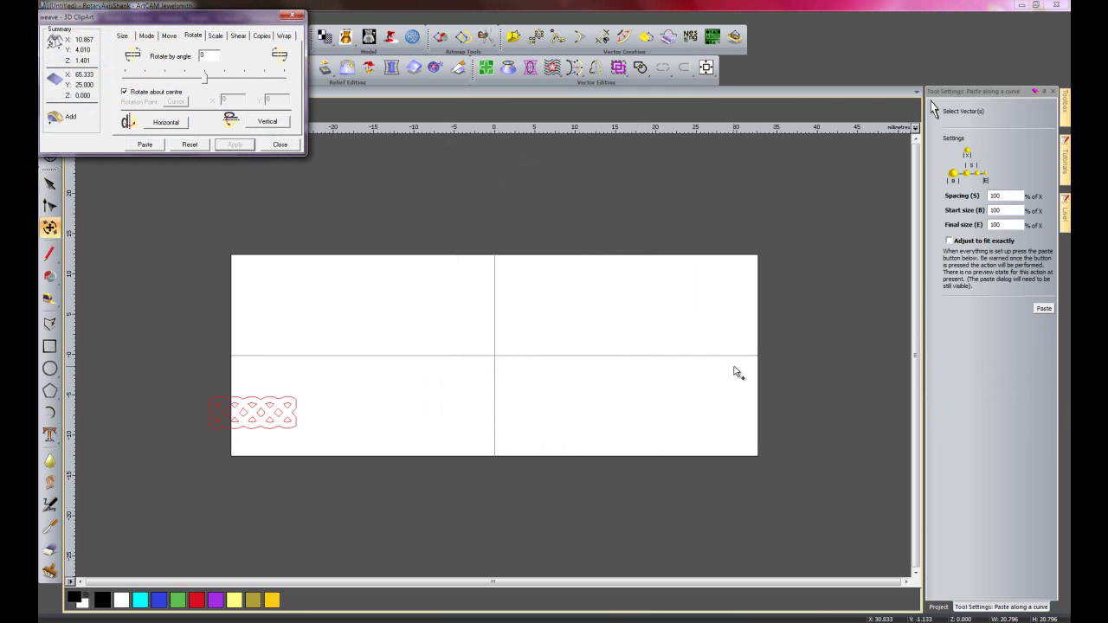
Paste the weave repeatedly along the shank's horizontal centre line at 100% spacing and close the clipart paste
{"action": "left_click", "coordinate": [650, 355]}
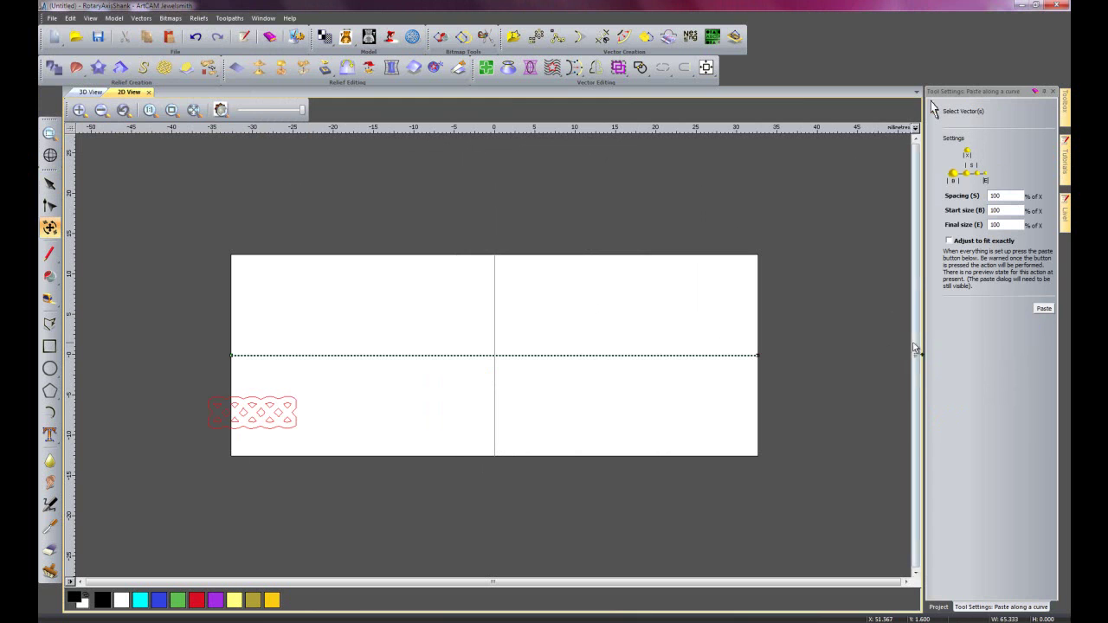
{"action": "left_click", "coordinate": [1044, 308]}
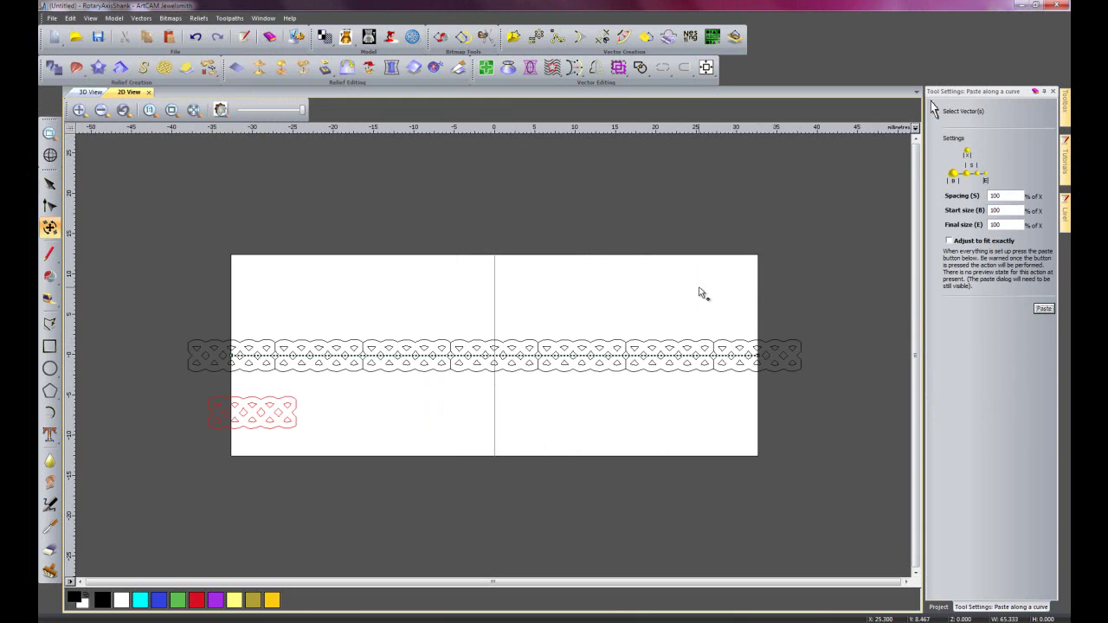
{"action": "left_click", "coordinate": [295, 412]}
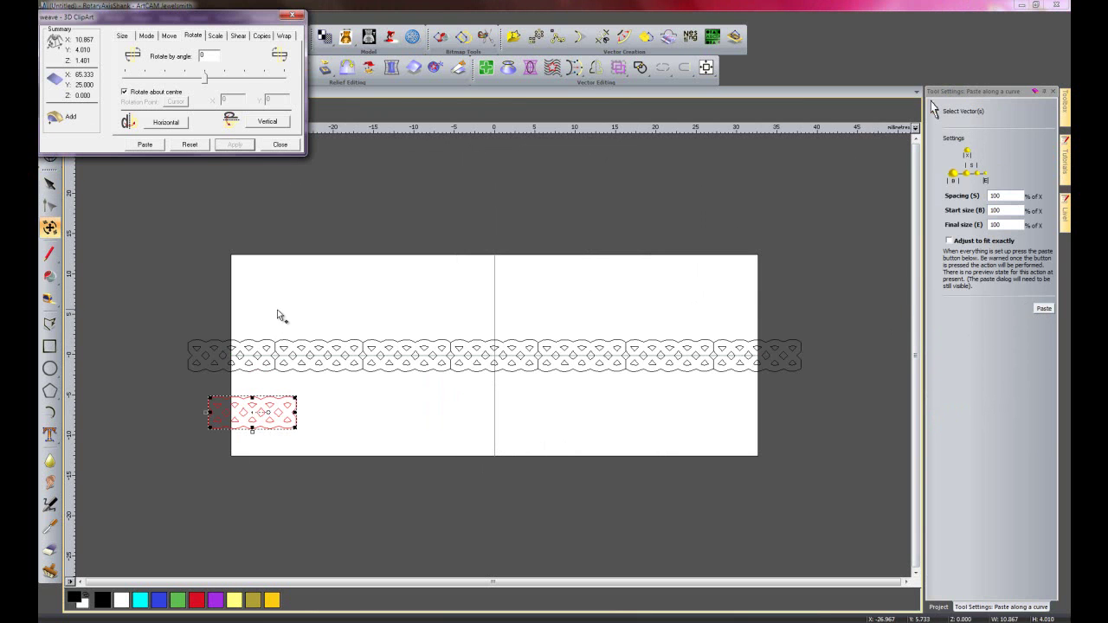
{"action": "left_click", "coordinate": [278, 145]}
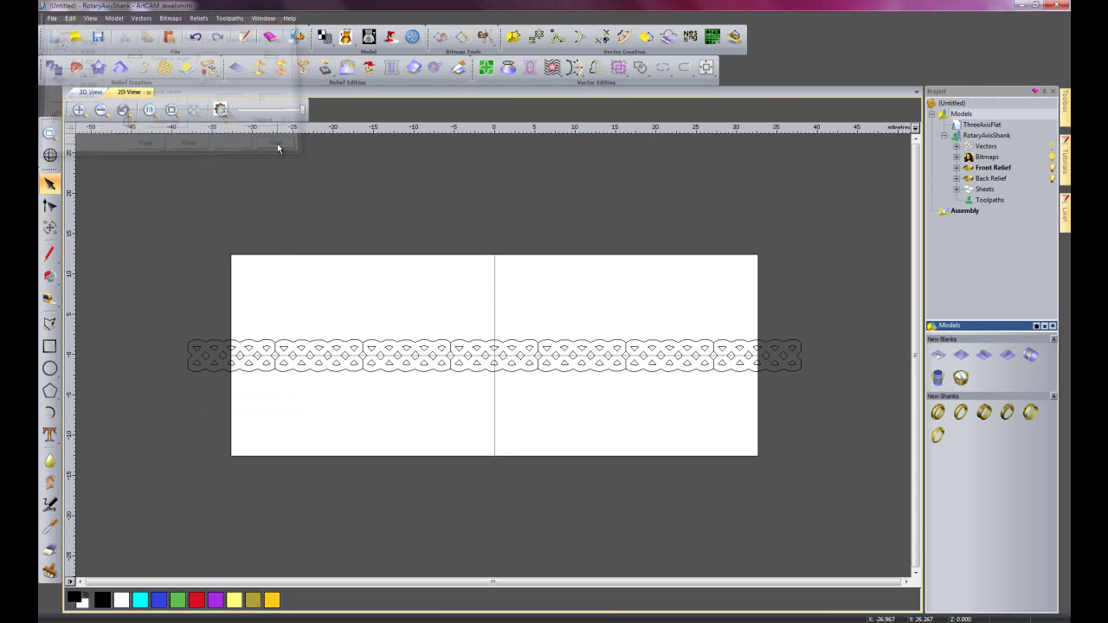
Show the woven ring in 3D and smooth the whole relief layer with one smoothing pass
{"action": "left_click", "coordinate": [90, 92]}
{"action": "left_click_drag", "start_coordinate": [446, 407], "coordinate": [883, 396]}
{"action": "left_click_drag", "start_coordinate": [513, 370], "coordinate": [581, 337]}
{"action": "left_click_drag", "start_coordinate": [562, 423], "coordinate": [541, 404]}
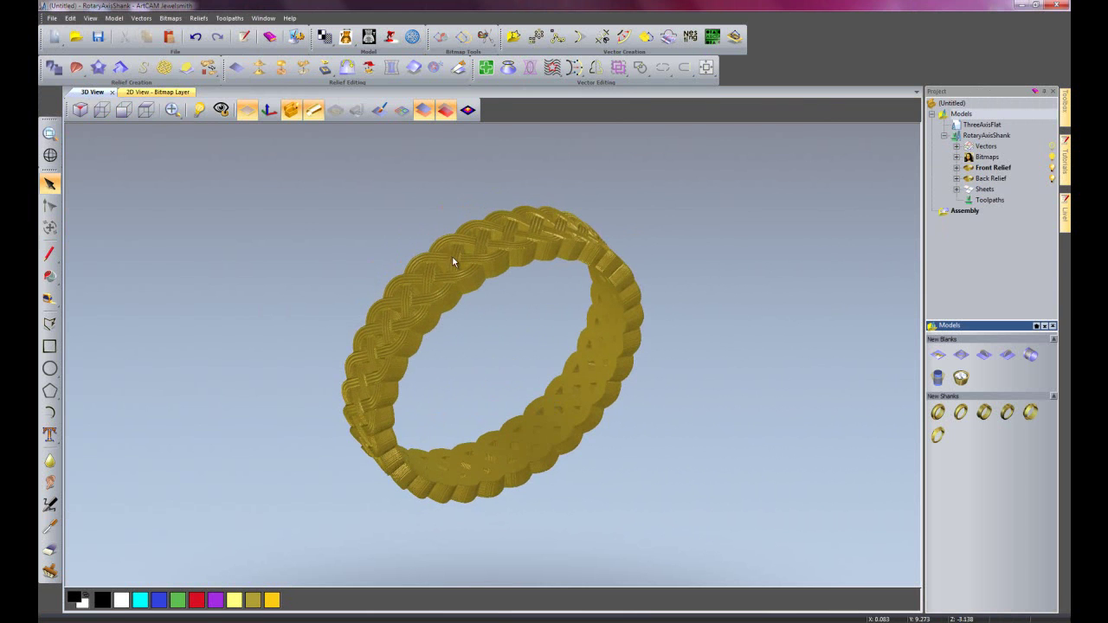
{"action": "left_click", "coordinate": [260, 67]}
{"action": "left_click_drag", "start_coordinate": [533, 226], "coordinate": [737, 215]}
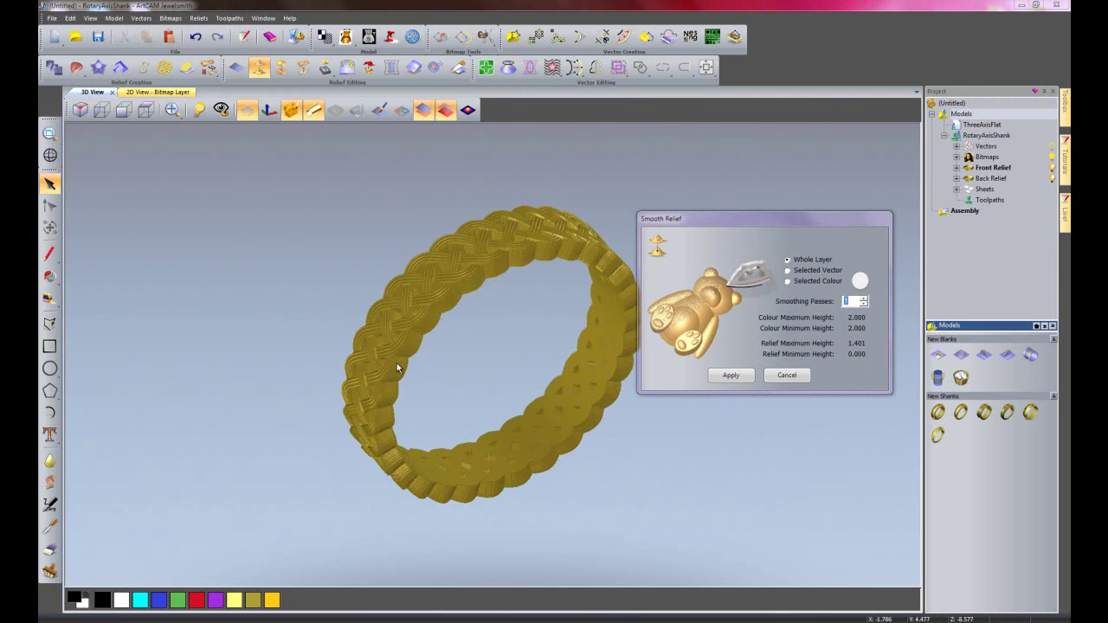
{"action": "left_click", "coordinate": [732, 377]}
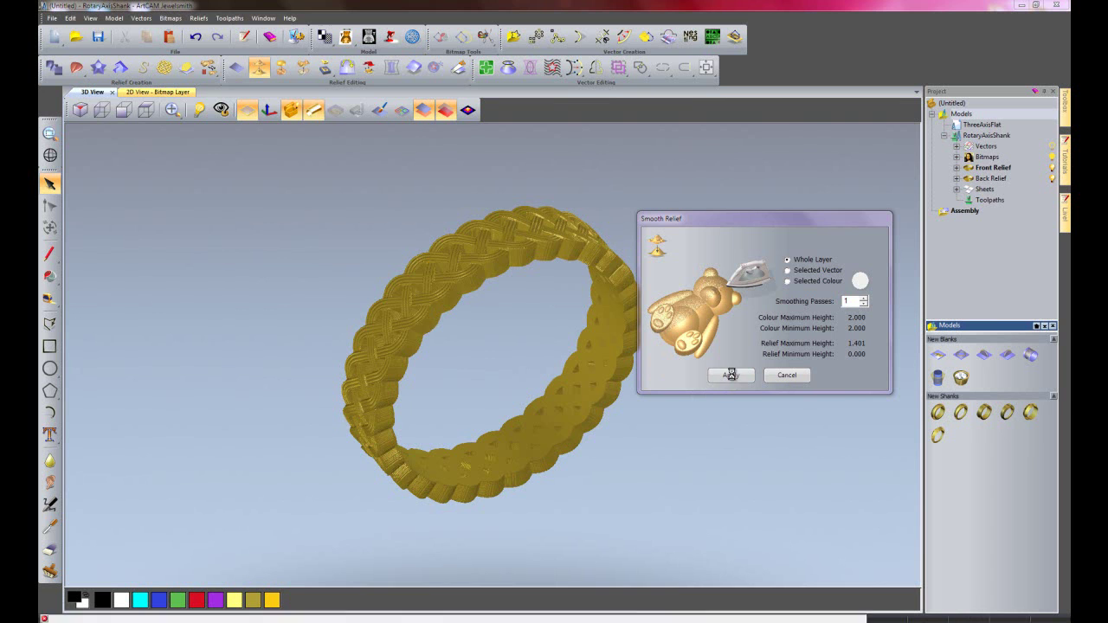
{"action": "left_click", "coordinate": [786, 377]}
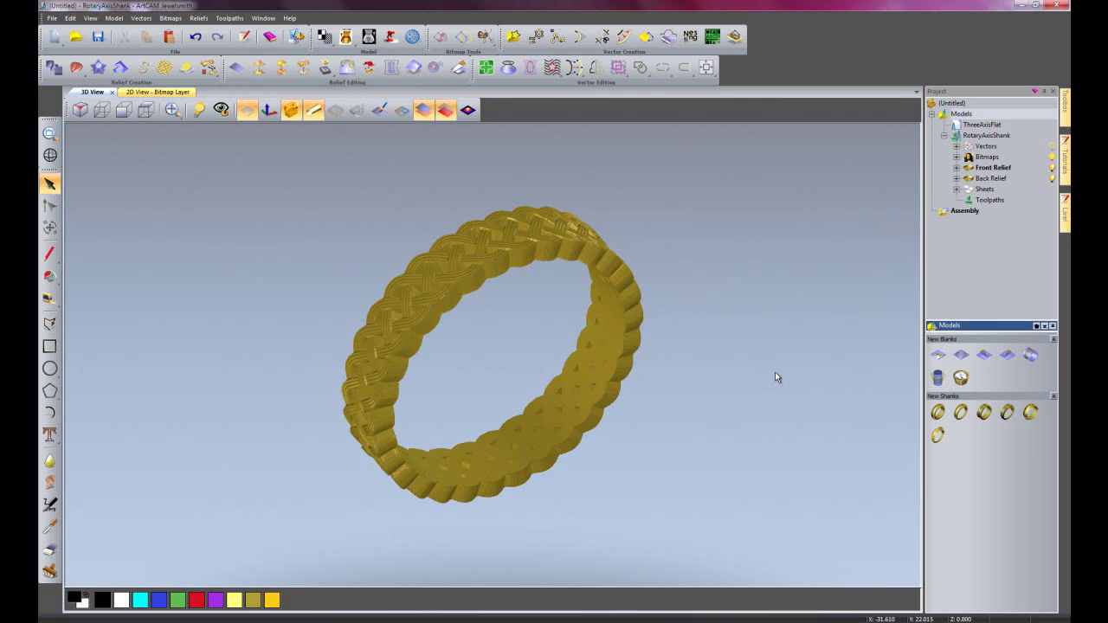
Rename the shank's front relief layer as weave
{"action": "left_click", "coordinate": [956, 167]}
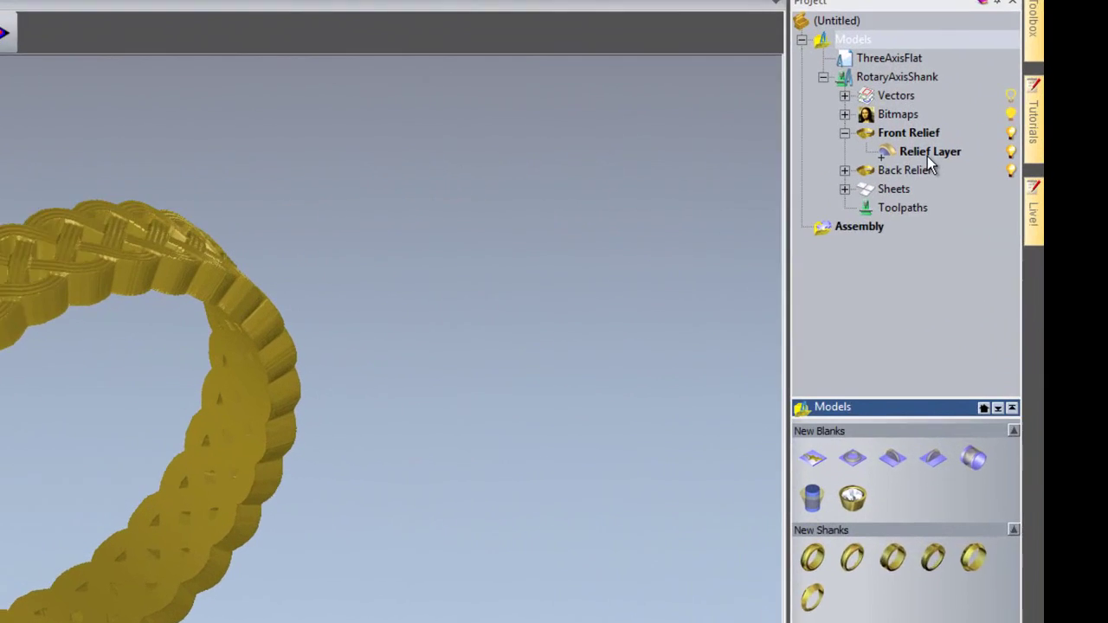
{"action": "right_click", "coordinate": [1004, 179]}
{"action": "left_click", "coordinate": [835, 571]}
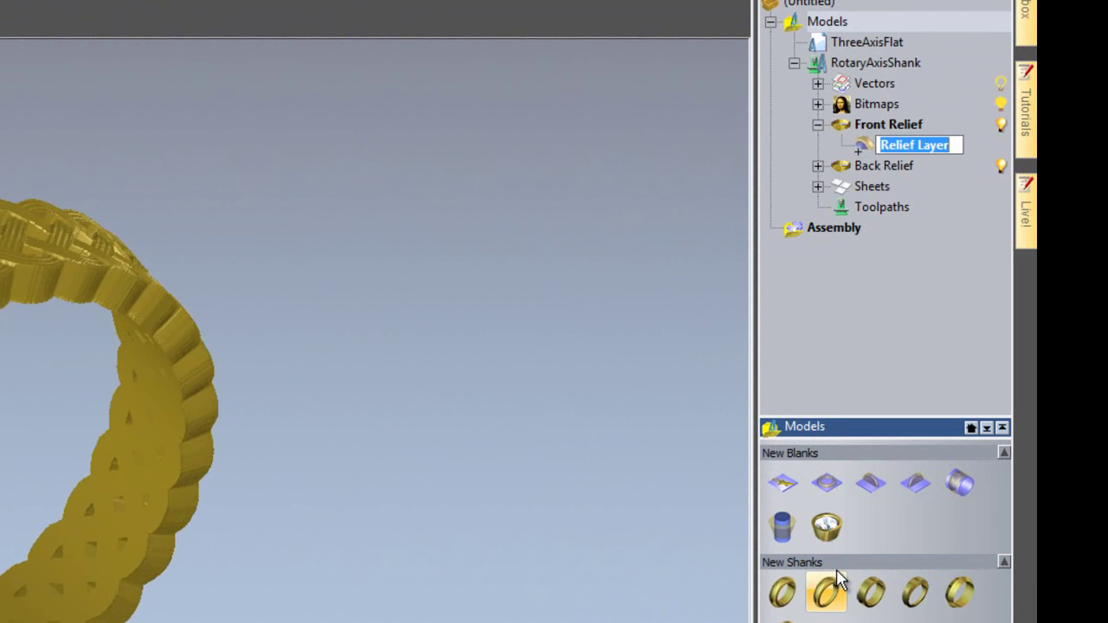
{"action": "type", "text": "weave"}
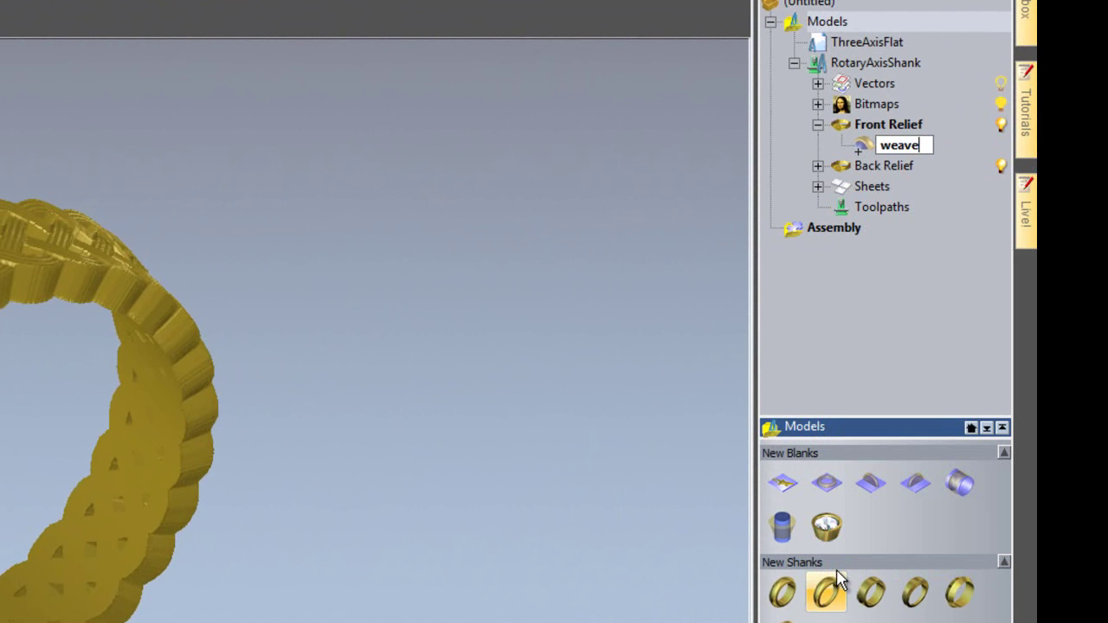
{"action": "key", "text": "Return"}
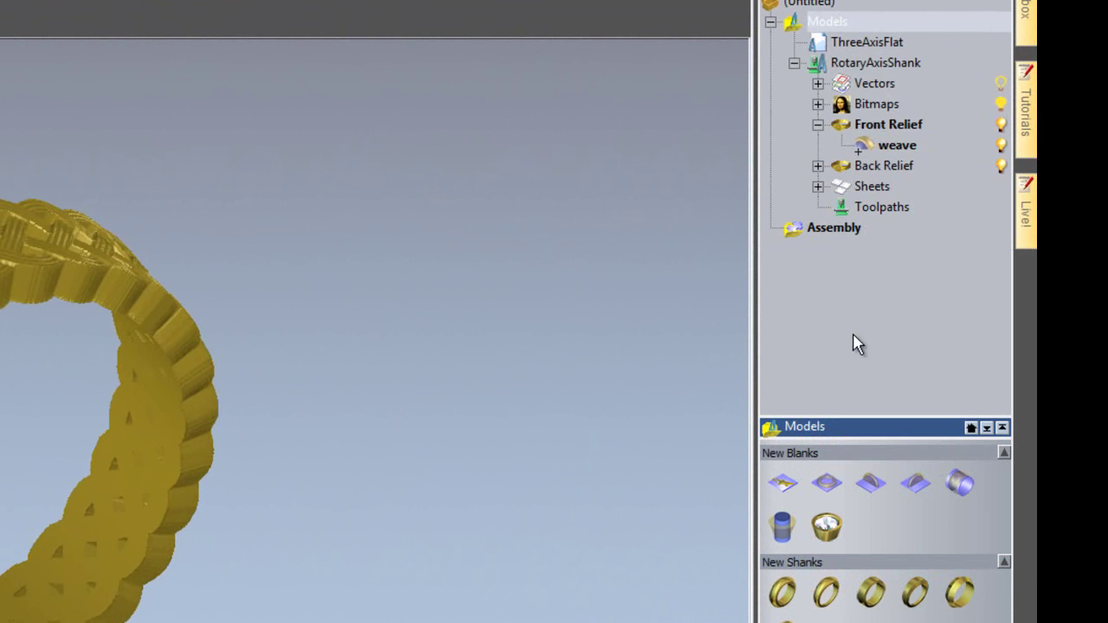
Add a new front relief layer named band
{"action": "right_click", "coordinate": [889, 124]}
{"action": "left_click", "coordinate": [907, 132]}
{"action": "type", "text": "band"}
{"action": "key", "text": "Return"}
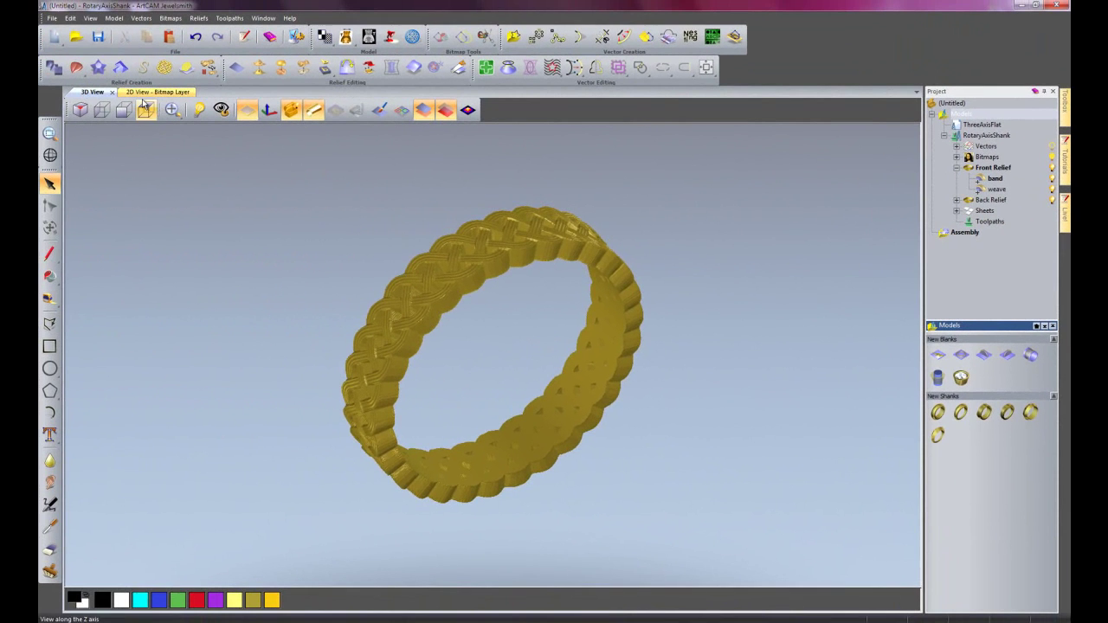
Show the ring unwrapped as a flat strip viewed along the Z axis, with its vectors displayed
{"action": "left_click", "coordinate": [314, 110]}
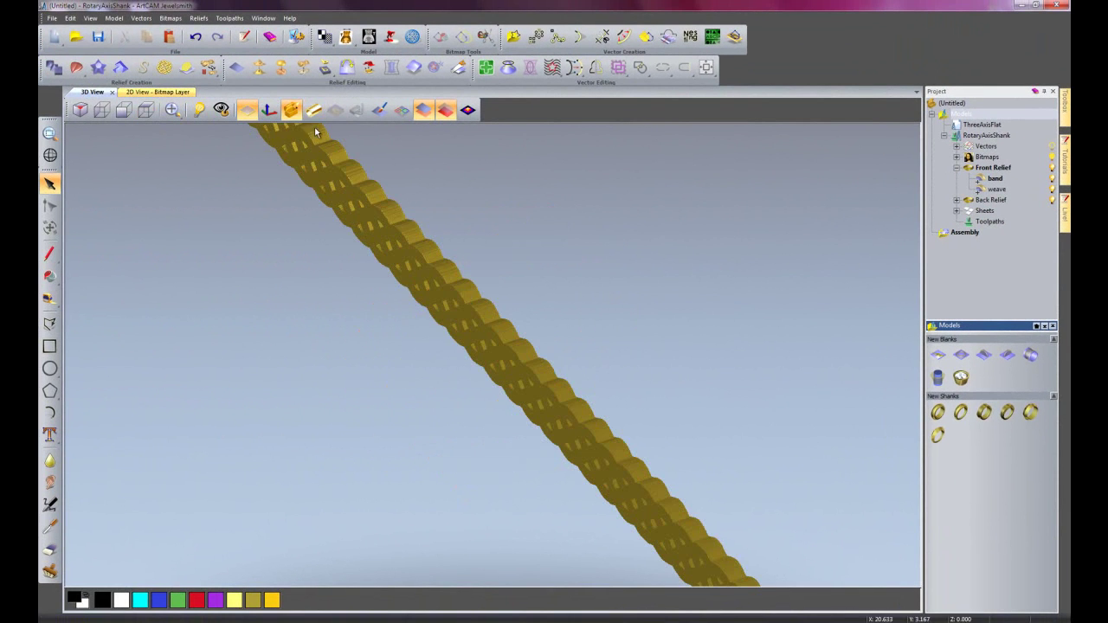
{"action": "left_click", "coordinate": [145, 110]}
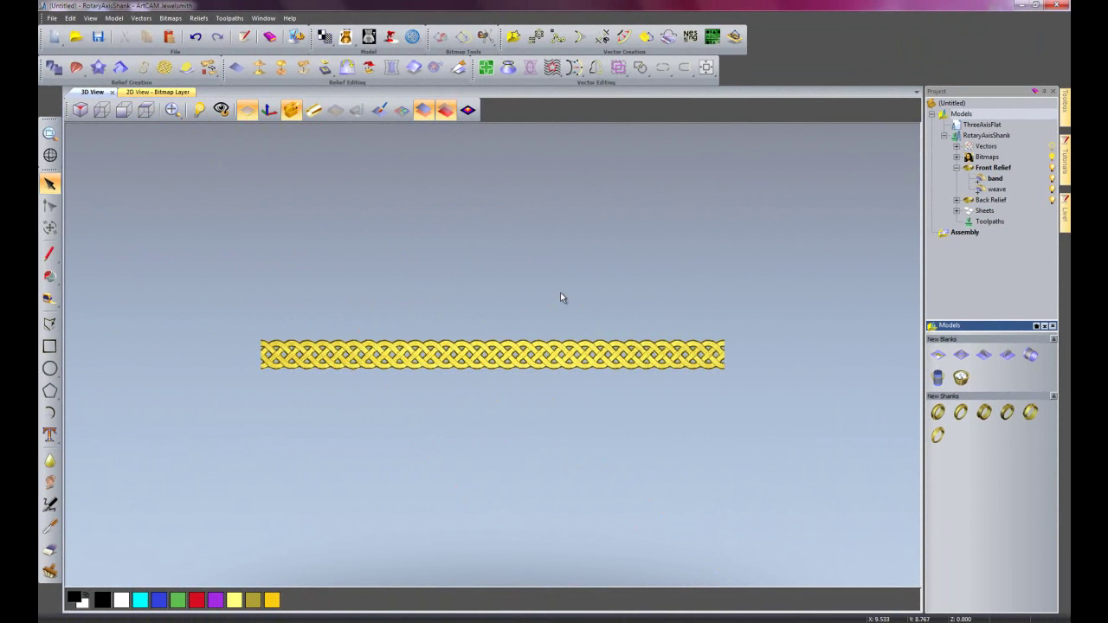
{"action": "scroll", "coordinate": [560, 298], "scroll_direction": "up", "scroll_amount": 3}
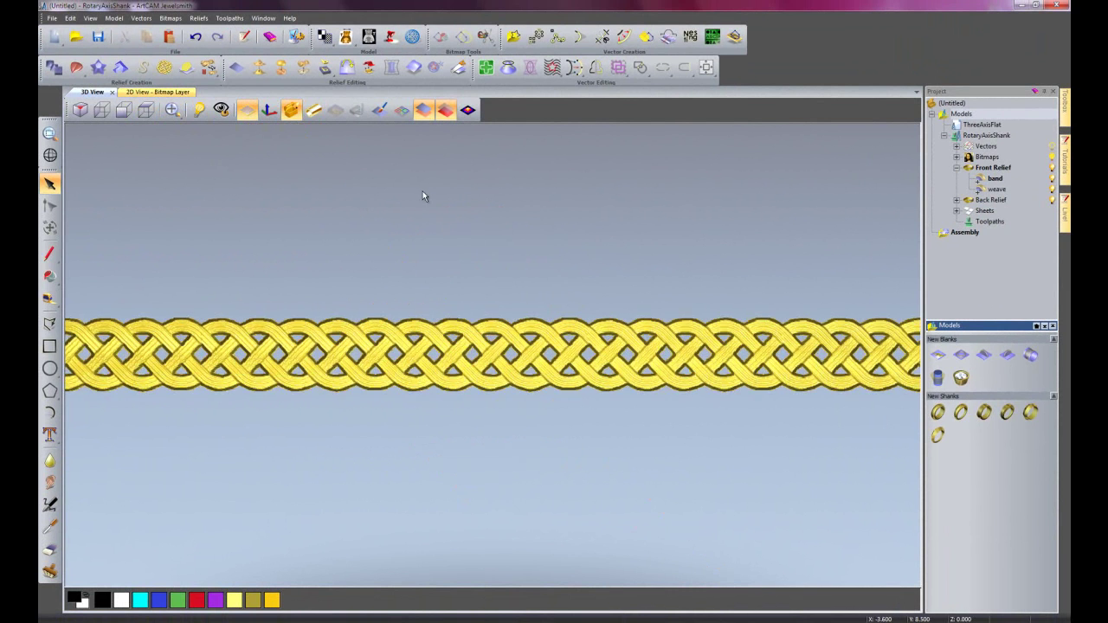
{"action": "left_click", "coordinate": [402, 110]}
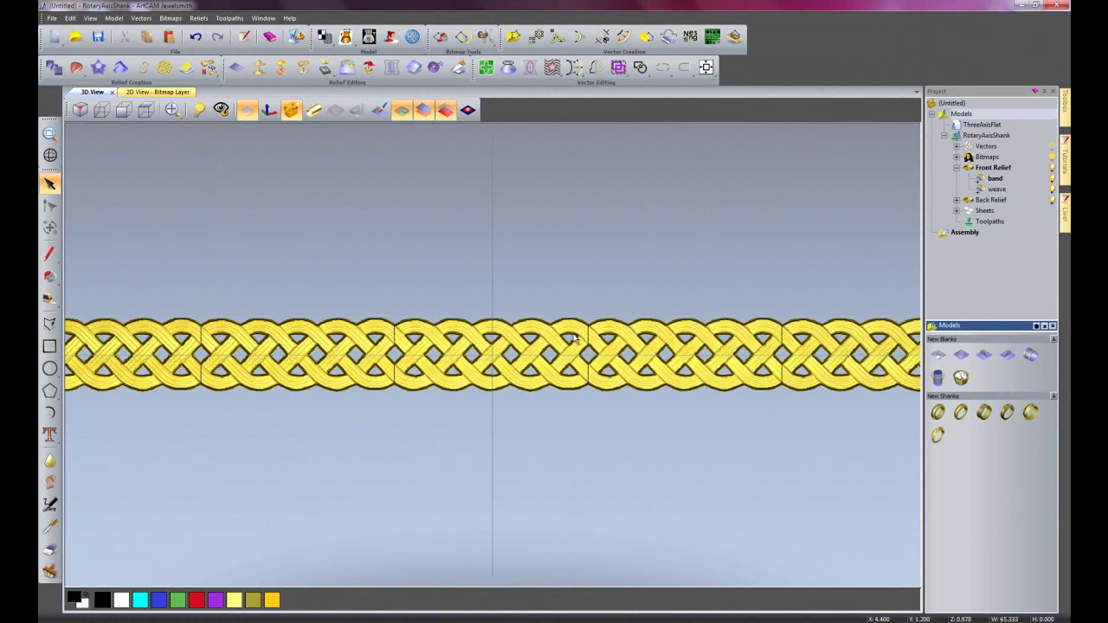
Offset the horizontal centre line by 2.5 mm on both sides with sharp corners, keeping the original
{"action": "left_click", "coordinate": [625, 40]}
{"action": "left_click", "coordinate": [814, 328]}
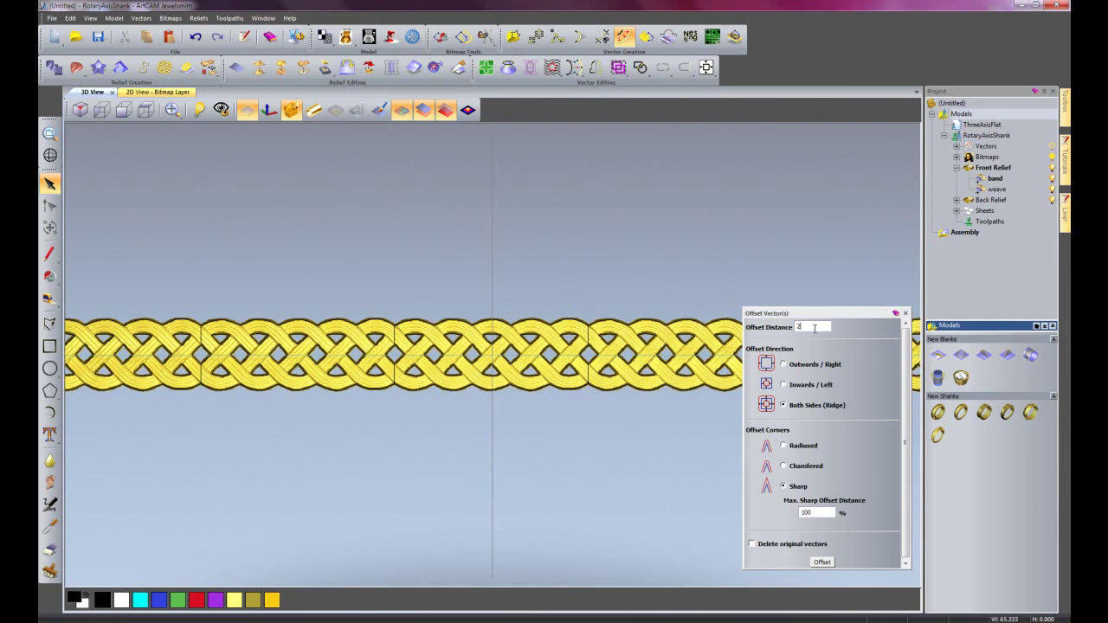
{"action": "left_click", "coordinate": [822, 562]}
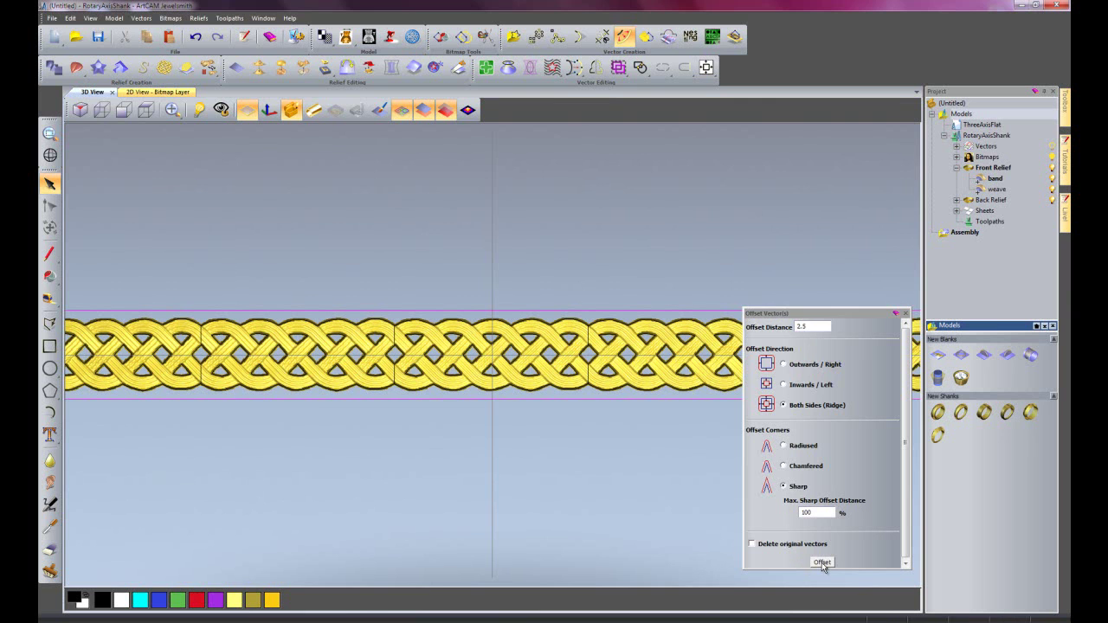
Offset the two lines bordering the weave outwards by 1 mm with sharp corners, keeping the originals
{"action": "left_click", "coordinate": [811, 326]}
{"action": "double_click", "coordinate": [811, 326]}
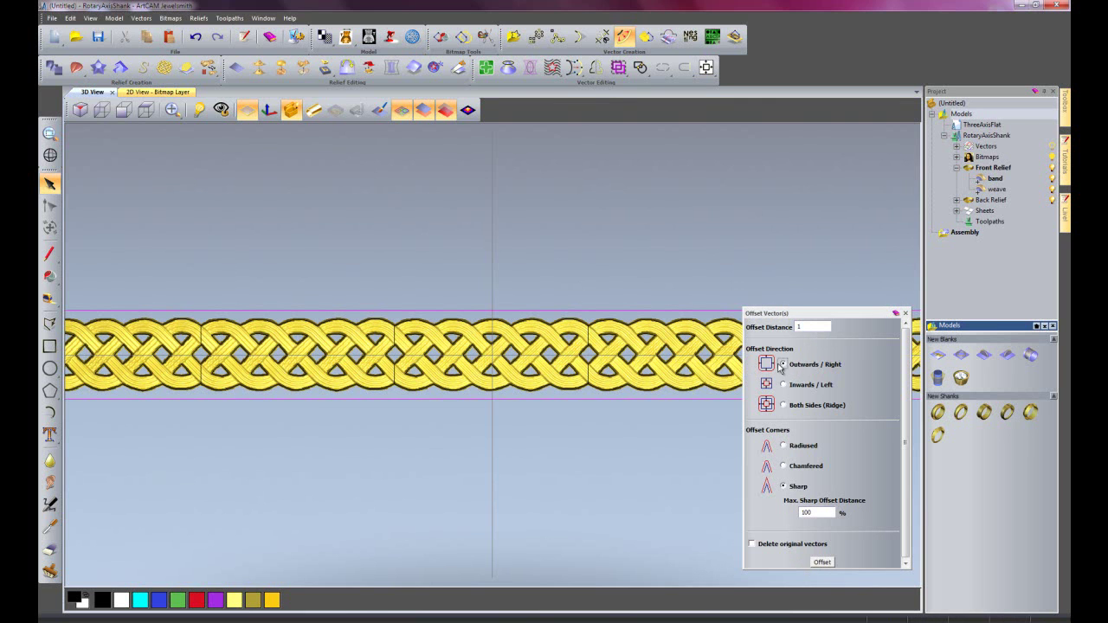
{"action": "left_click", "coordinate": [822, 562]}
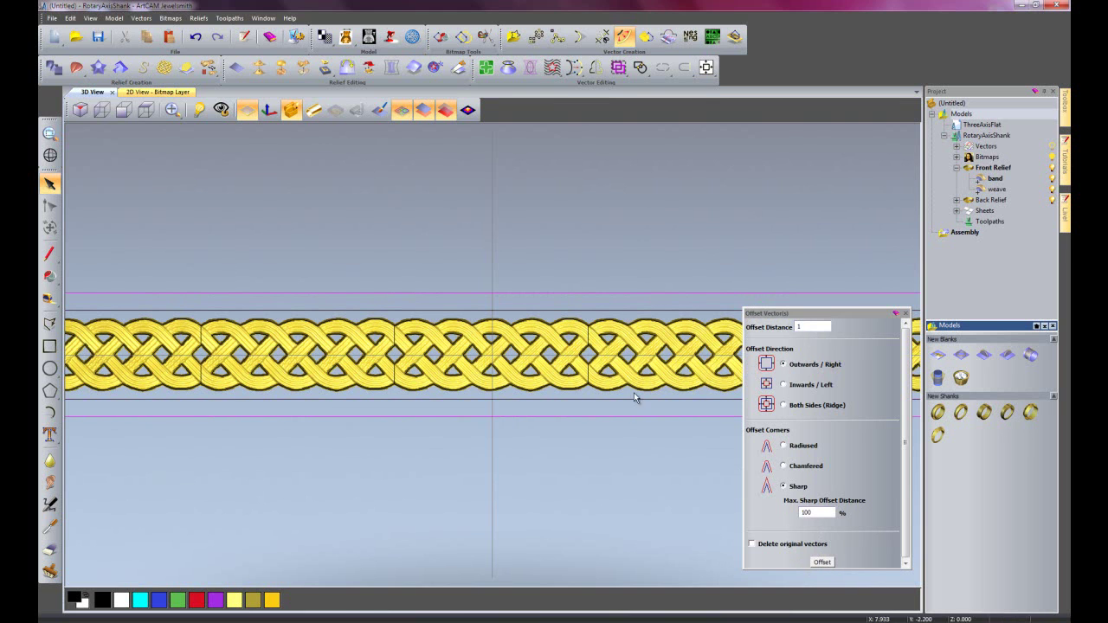
Add a plane with a start height of 0.5 mm to the band layer inside the outermost offset vectors
{"action": "left_click", "coordinate": [906, 313]}
{"action": "double_click", "coordinate": [631, 292]}
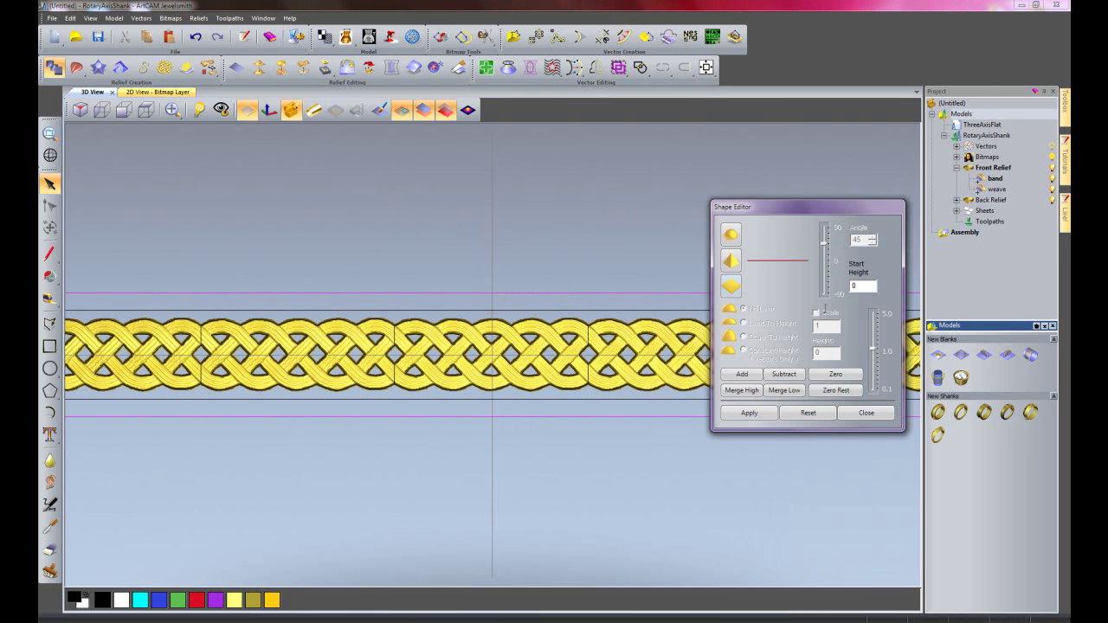
{"action": "type", "text": "0.5"}
{"action": "left_click", "coordinate": [741, 374]}
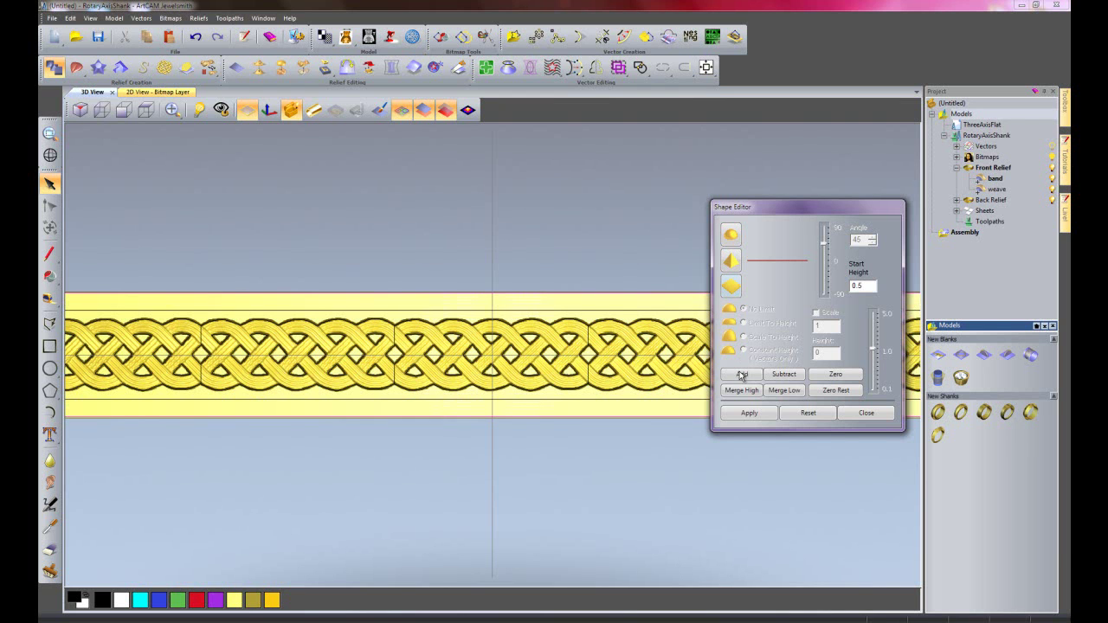
Add a start height of 1 mm between the inner and outer border vectors to raise the band's edge rails
{"action": "left_click", "coordinate": [636, 310]}
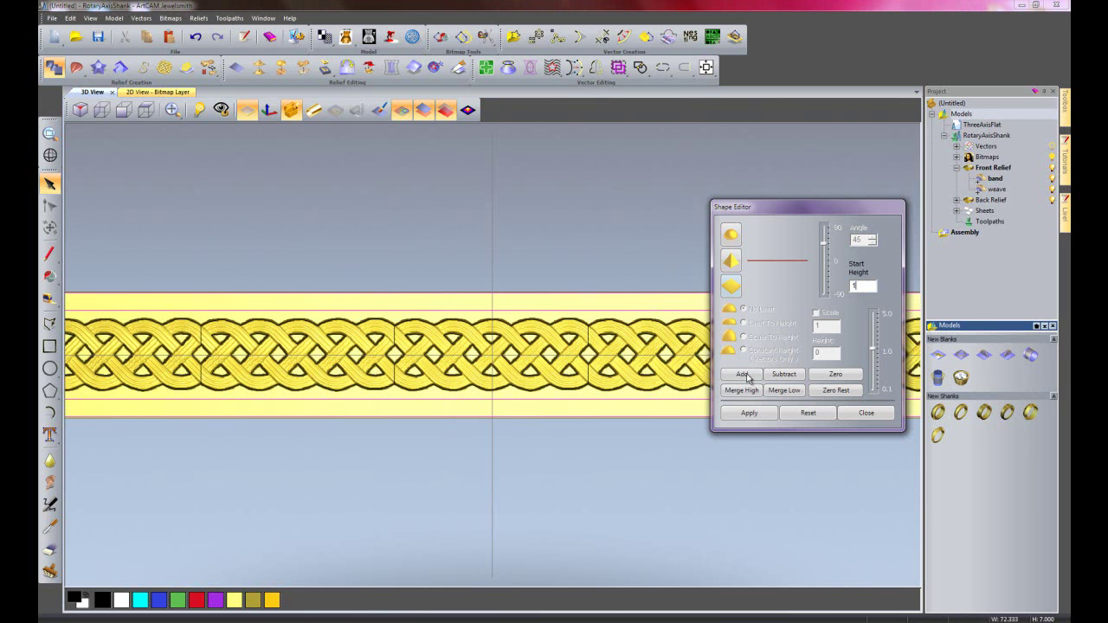
{"action": "left_click", "coordinate": [742, 374]}
{"action": "left_click", "coordinate": [866, 413]}
Hide the vectors and display the relief wrapped into a ring, viewing the band and weave from several angles
{"action": "left_click", "coordinate": [402, 110]}
{"action": "left_click_drag", "start_coordinate": [762, 385], "coordinate": [775, 271]}
{"action": "scroll", "coordinate": [775, 271], "scroll_direction": "down", "scroll_amount": 2}
{"action": "scroll", "coordinate": [534, 366], "scroll_direction": "down", "scroll_amount": 2}
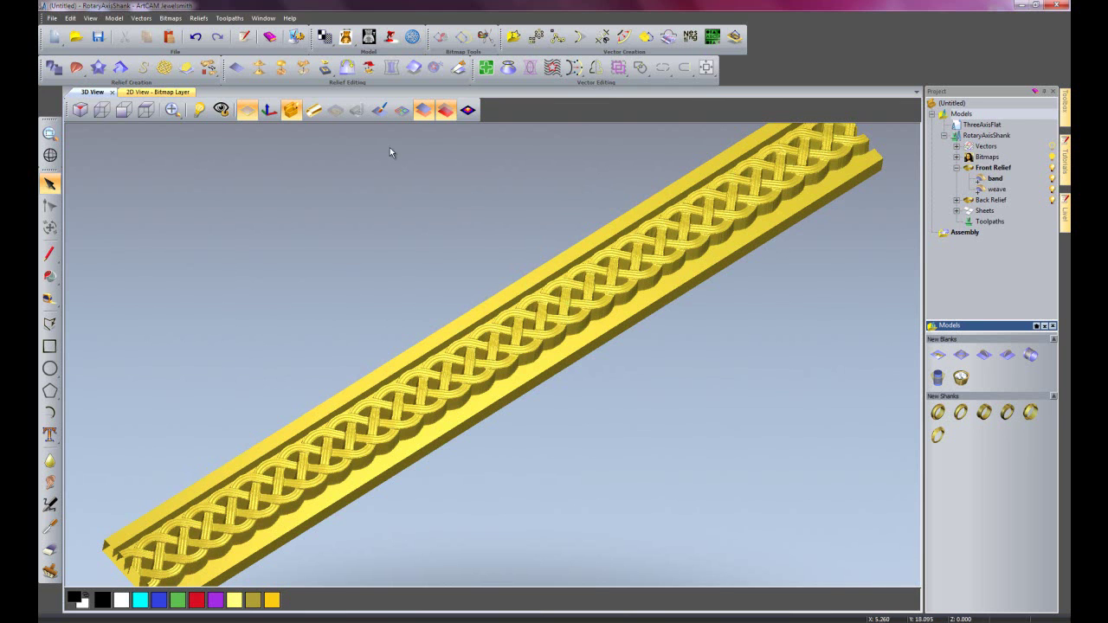
{"action": "left_click", "coordinate": [313, 112]}
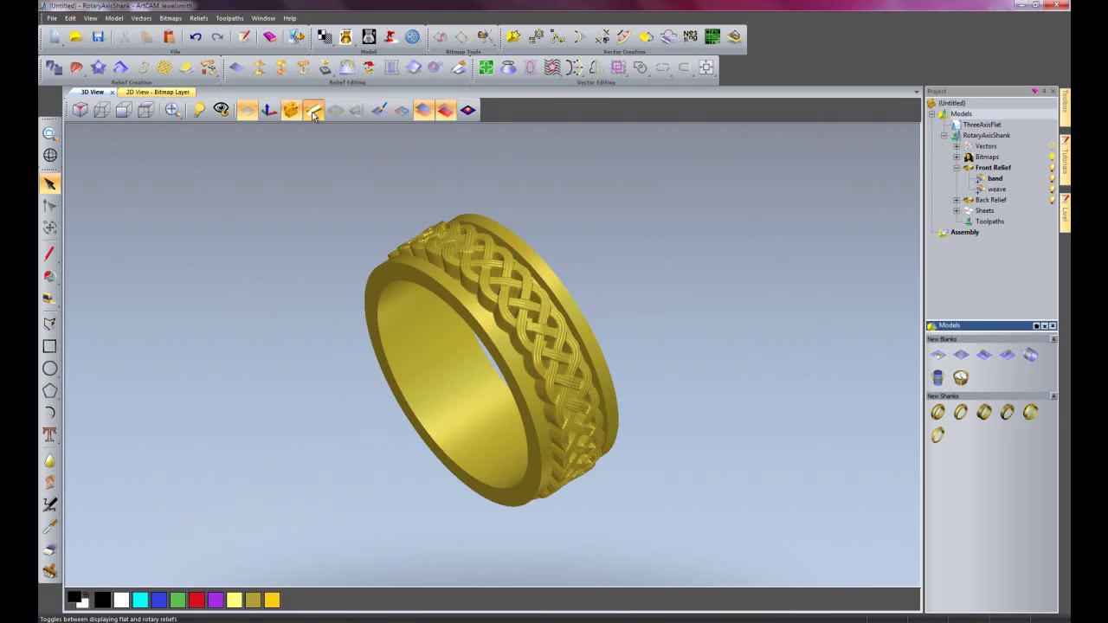
{"action": "left_click_drag", "start_coordinate": [749, 437], "coordinate": [525, 438]}
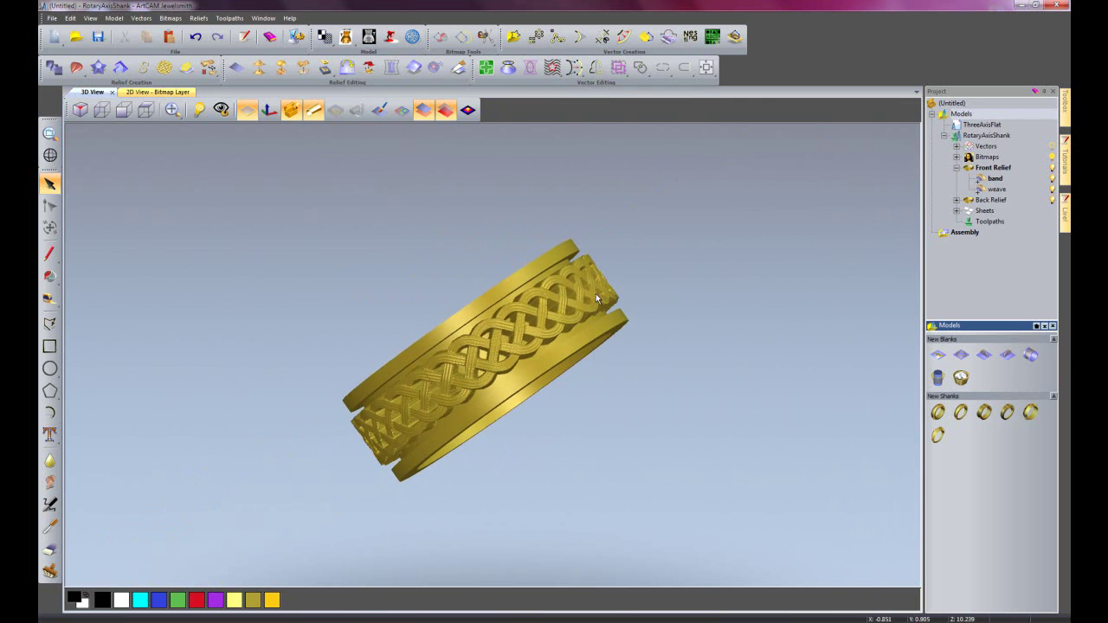
Set the band relief layer's combine mode to Merge High and view the ring from the side
{"action": "right_click", "coordinate": [989, 182]}
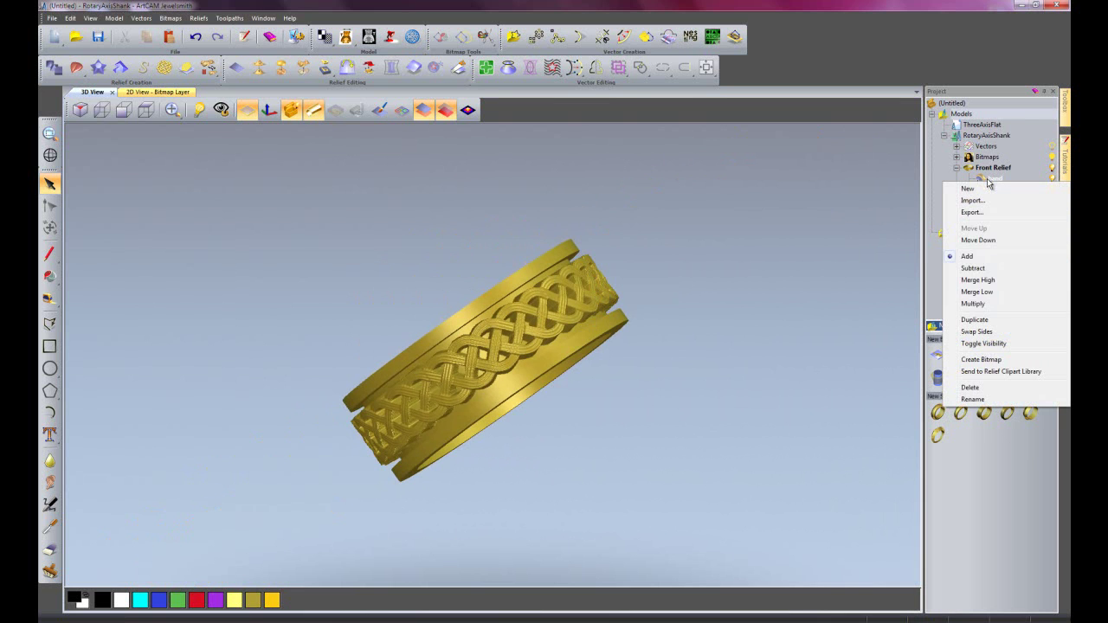
{"action": "left_click", "coordinate": [982, 280]}
{"action": "left_click_drag", "start_coordinate": [519, 347], "coordinate": [635, 251]}
{"action": "left_click_drag", "start_coordinate": [428, 462], "coordinate": [655, 450]}
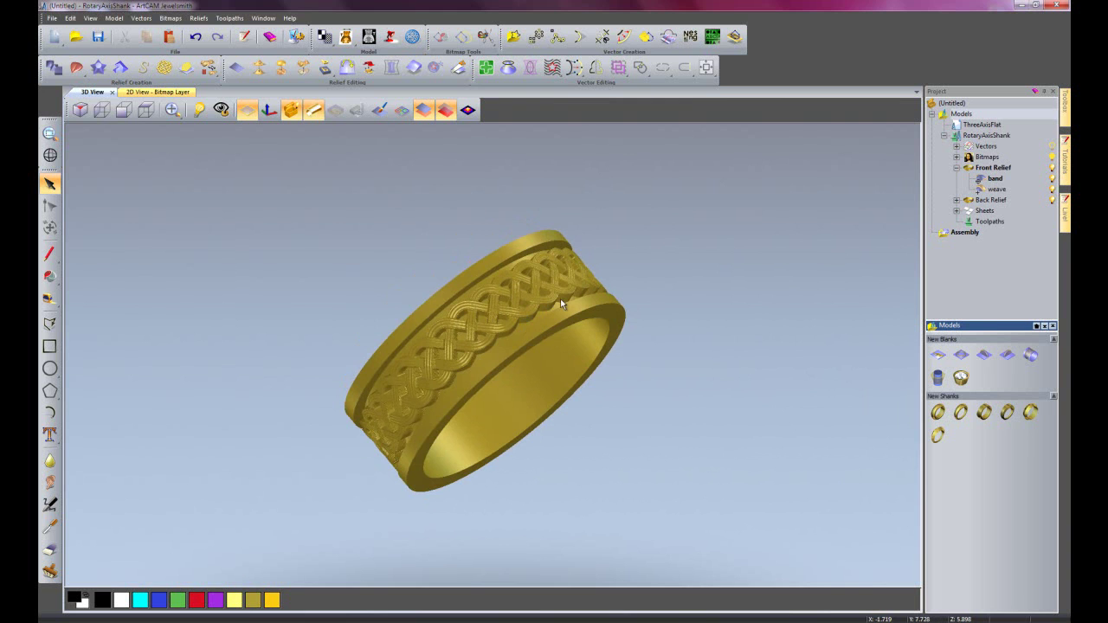
Create a triangle mesh named RotaryAxisShank, closed with a flat plane at 0.005 mm tolerance, and add it to the project
{"action": "left_click", "coordinate": [412, 39]}
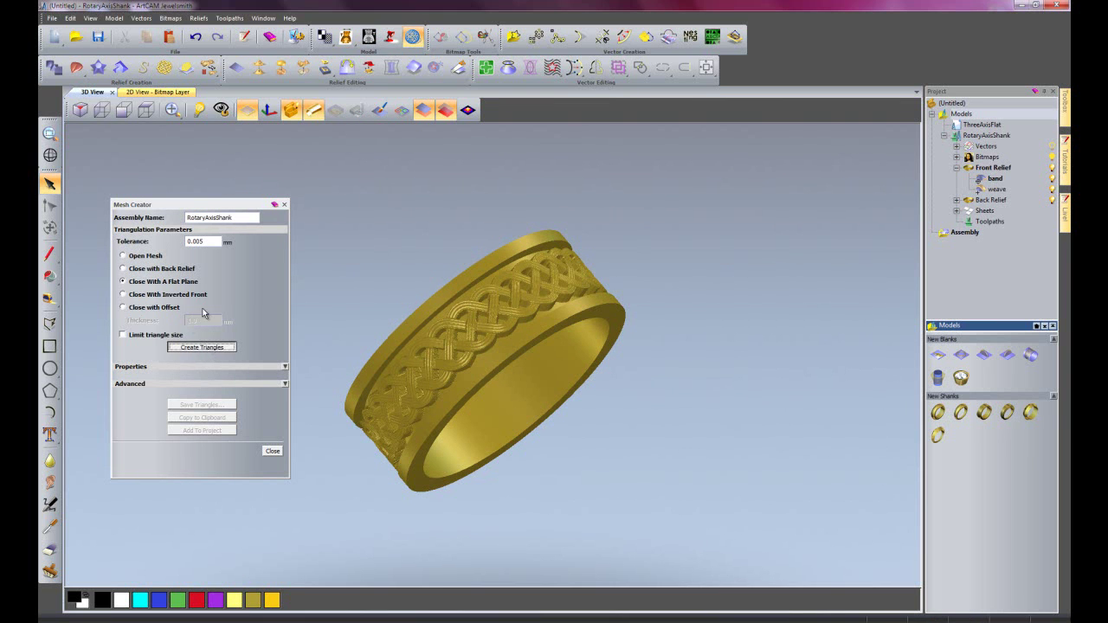
{"action": "left_click", "coordinate": [229, 346]}
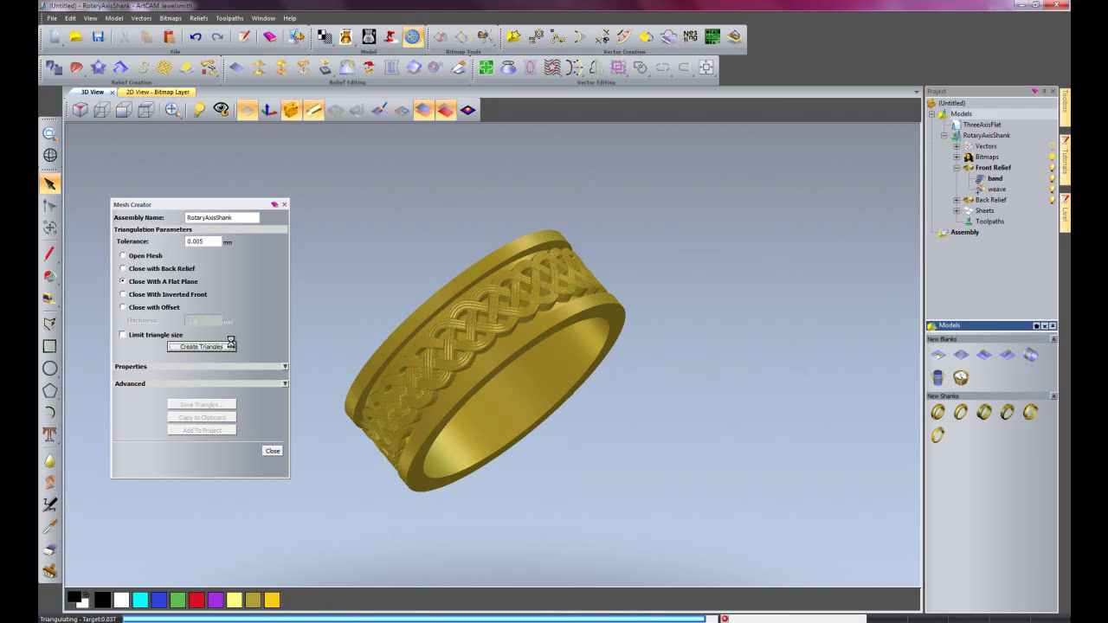
{"action": "left_click", "coordinate": [205, 432]}
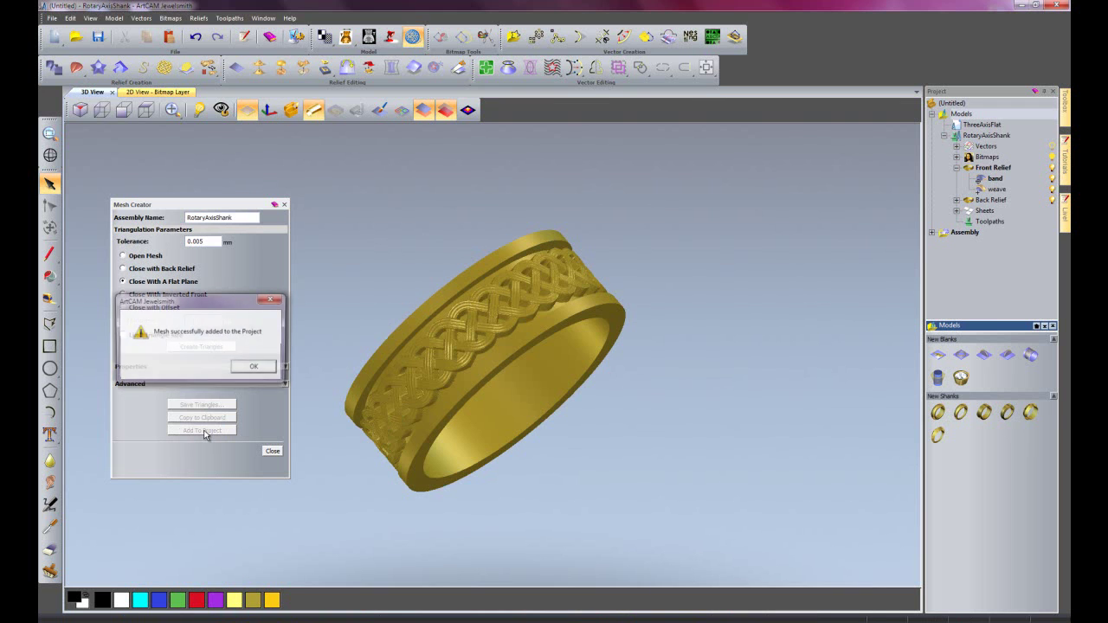
{"action": "left_click", "coordinate": [258, 369]}
{"action": "left_click", "coordinate": [271, 451]}
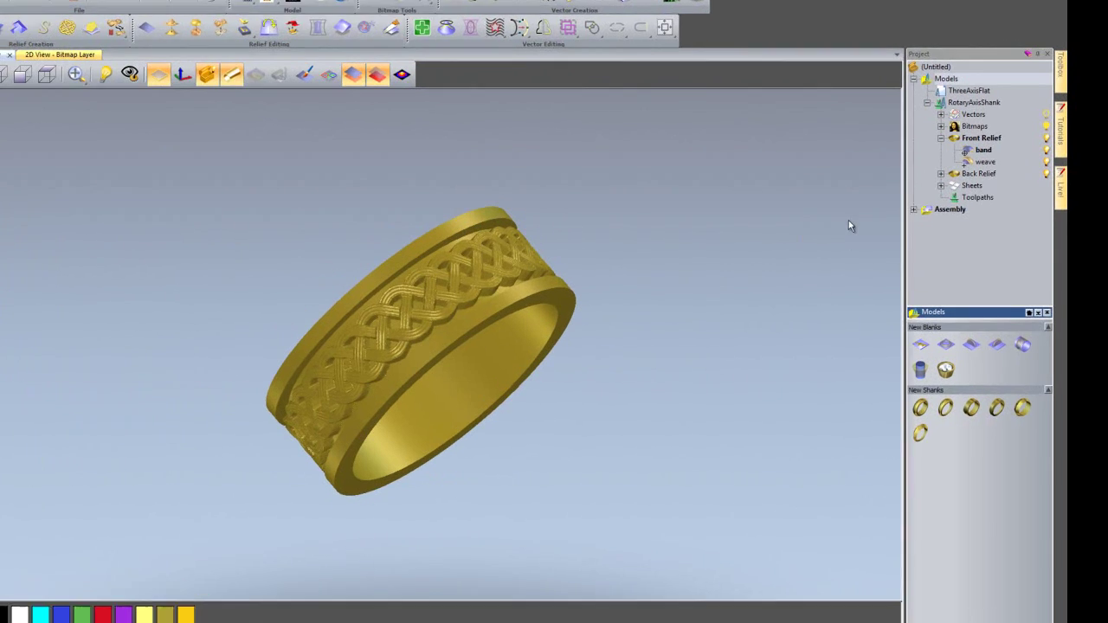
Set the root assembly's material to 18ct LightBox Gold and its background to No Background
{"action": "left_click", "coordinate": [913, 209]}
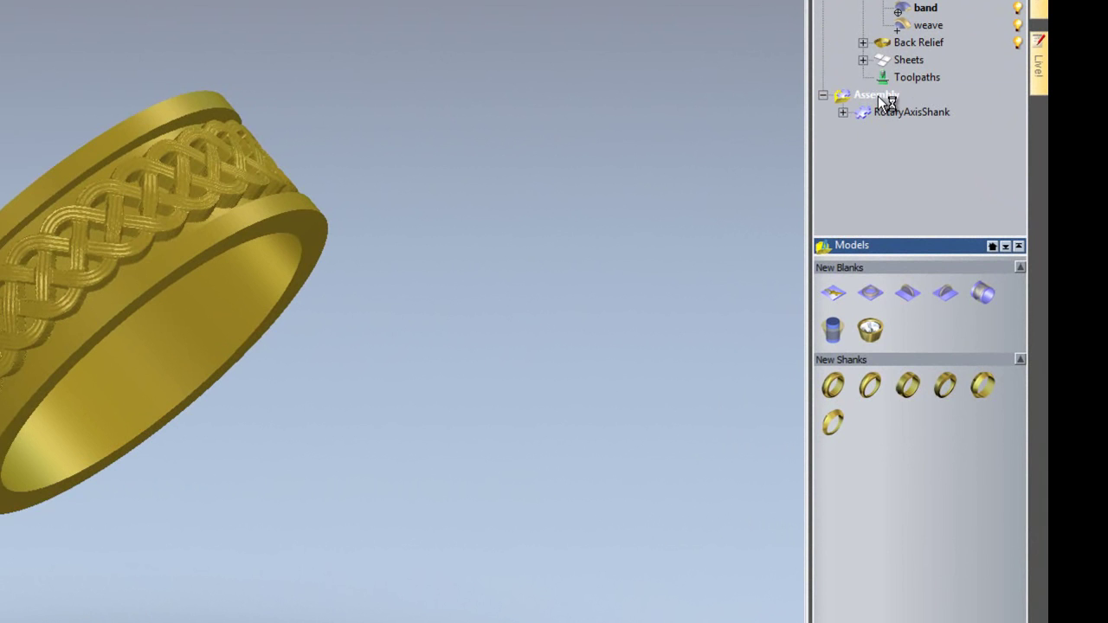
{"action": "left_click", "coordinate": [878, 96]}
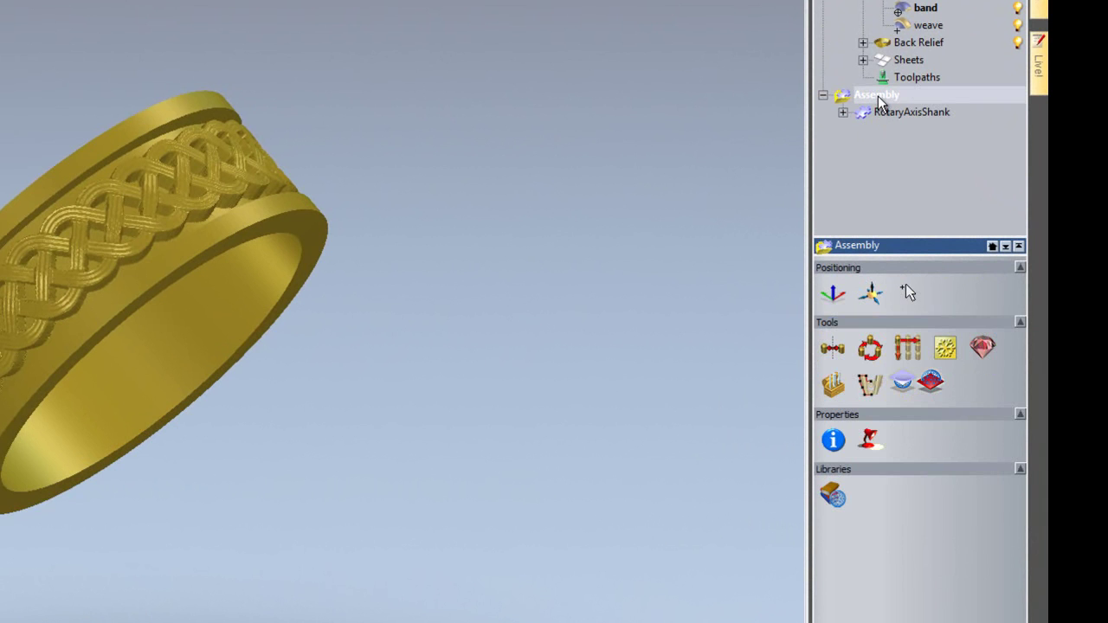
{"action": "left_click", "coordinate": [869, 440]}
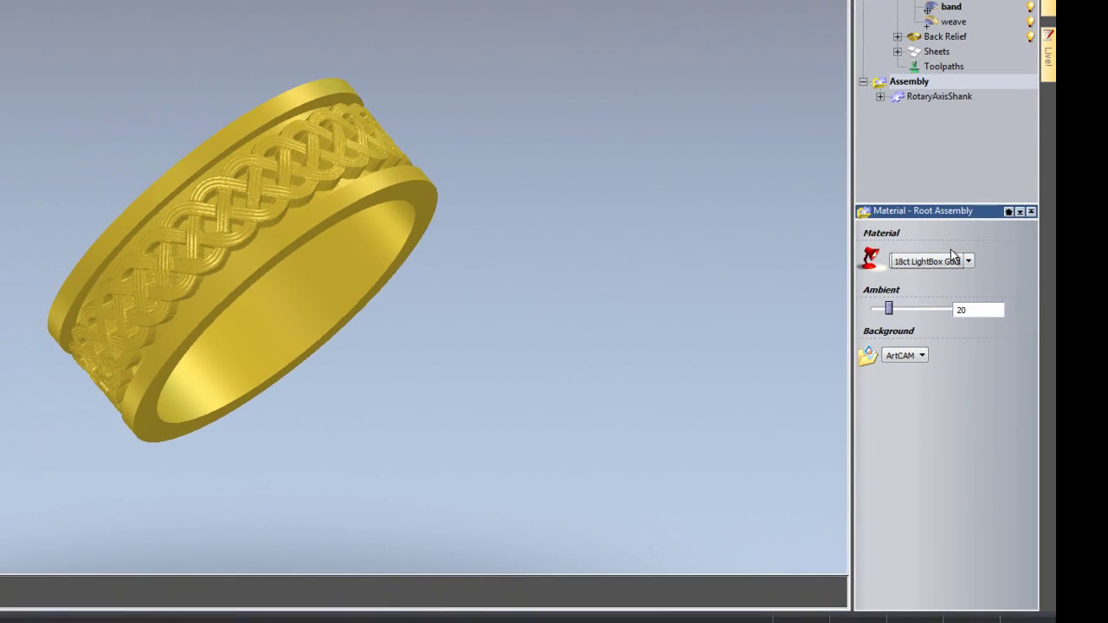
{"action": "left_click", "coordinate": [926, 299]}
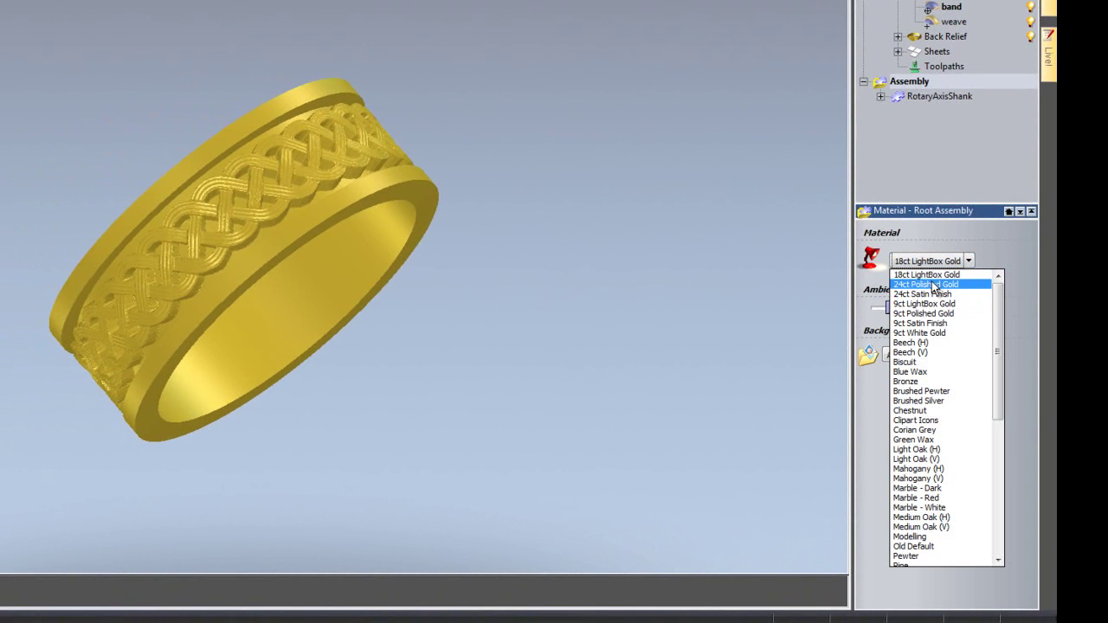
{"action": "left_click", "coordinate": [932, 275]}
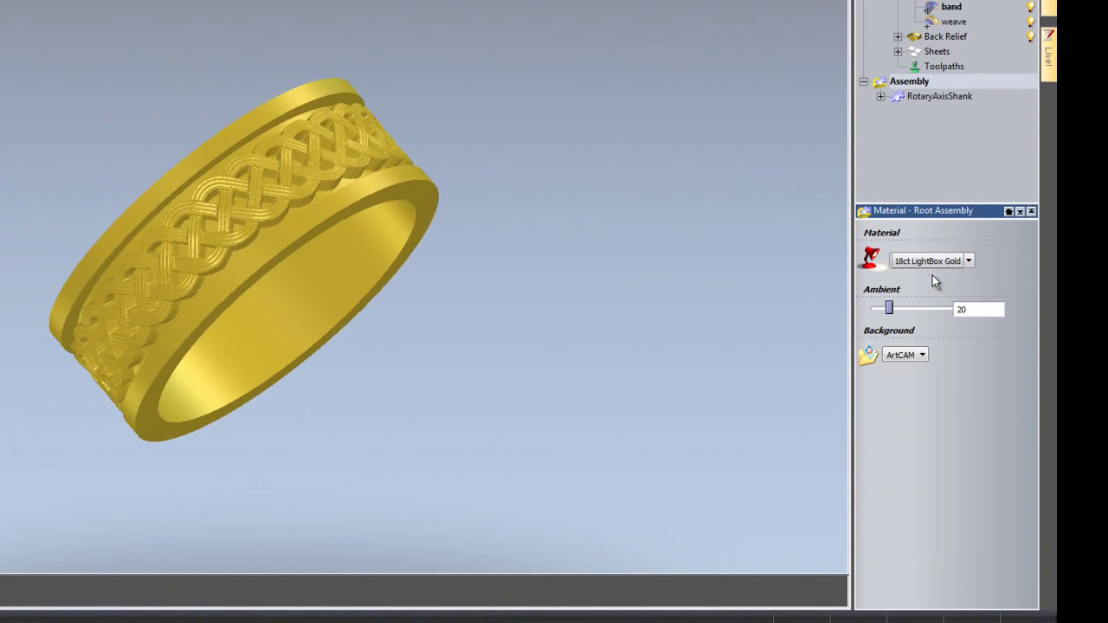
{"action": "left_click", "coordinate": [925, 356]}
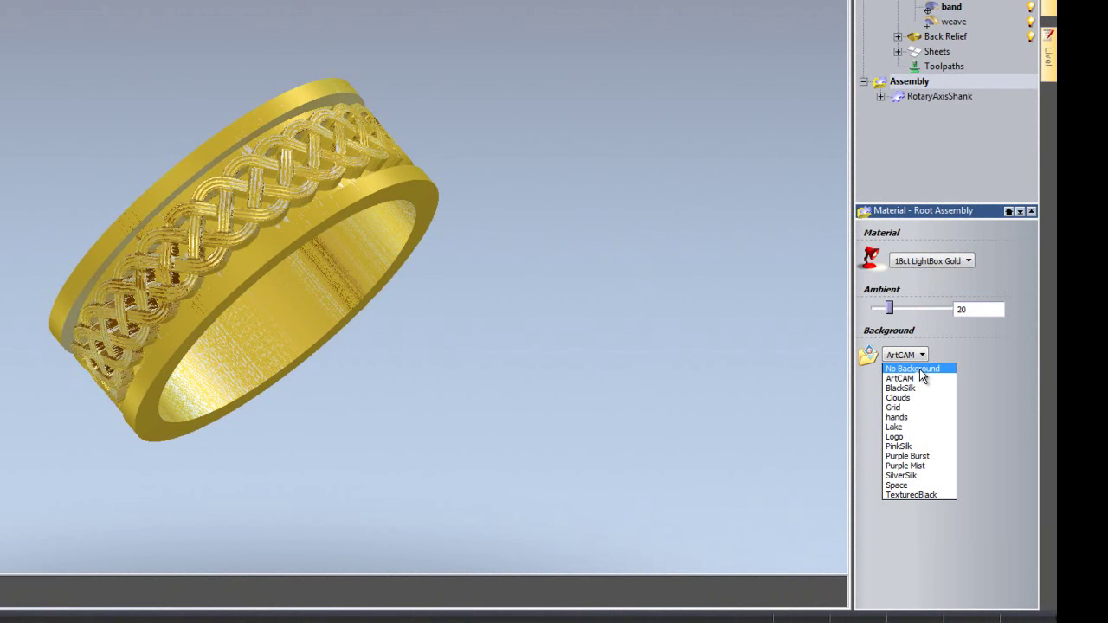
{"action": "left_click", "coordinate": [919, 369]}
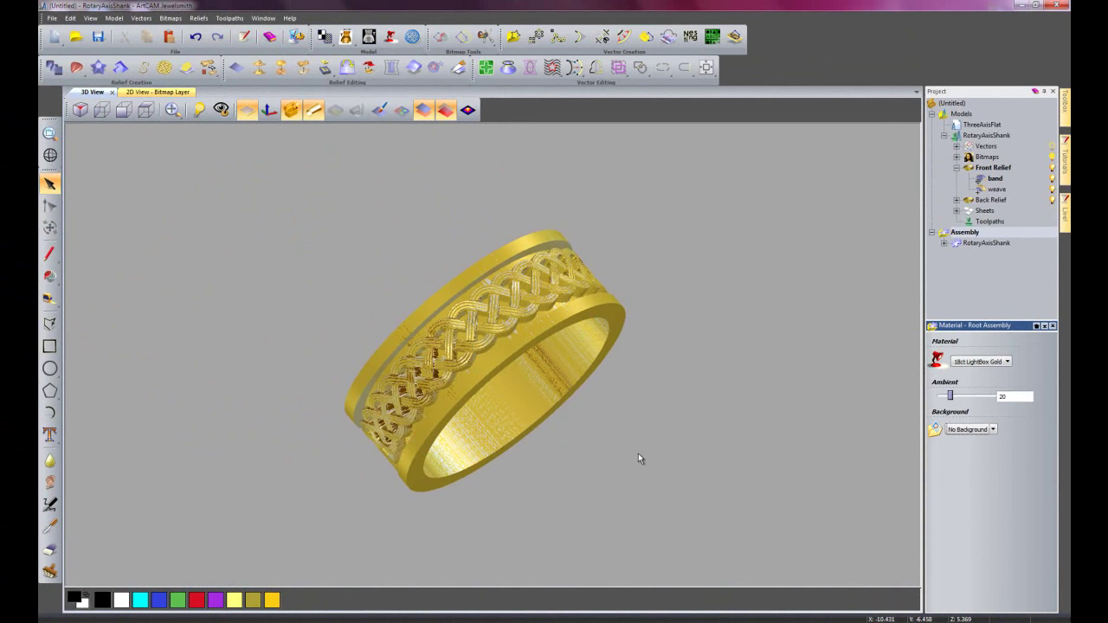
Hide the front and back reliefs so only the assembly mesh is displayed, and leave the material settings
{"action": "left_click", "coordinate": [423, 111]}
{"action": "left_click", "coordinate": [423, 111]}
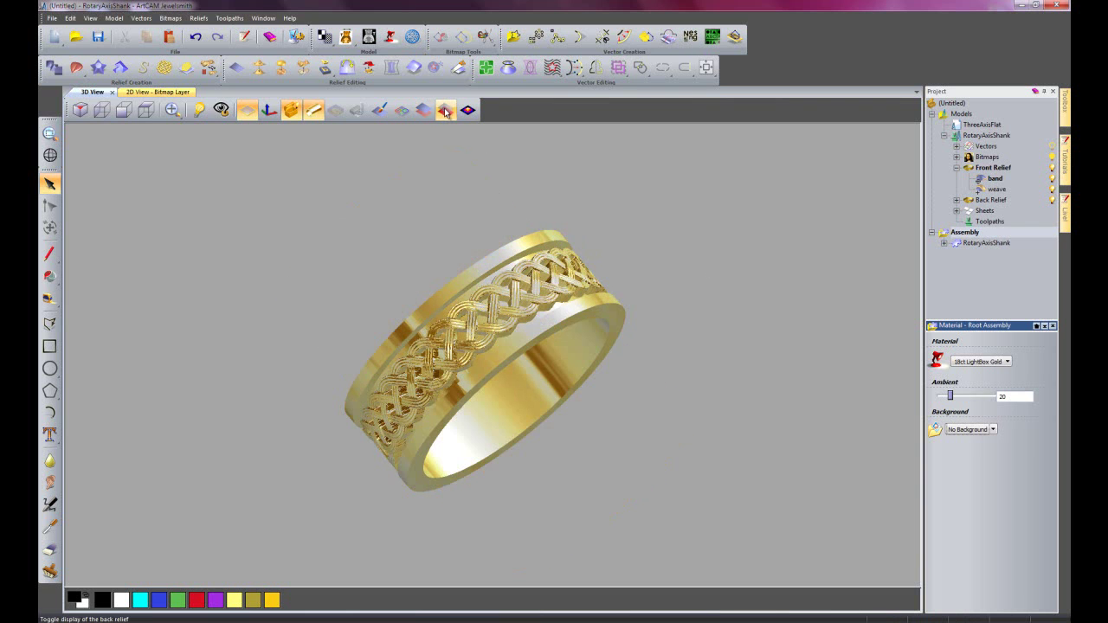
{"action": "left_click_drag", "start_coordinate": [425, 387], "coordinate": [646, 419]}
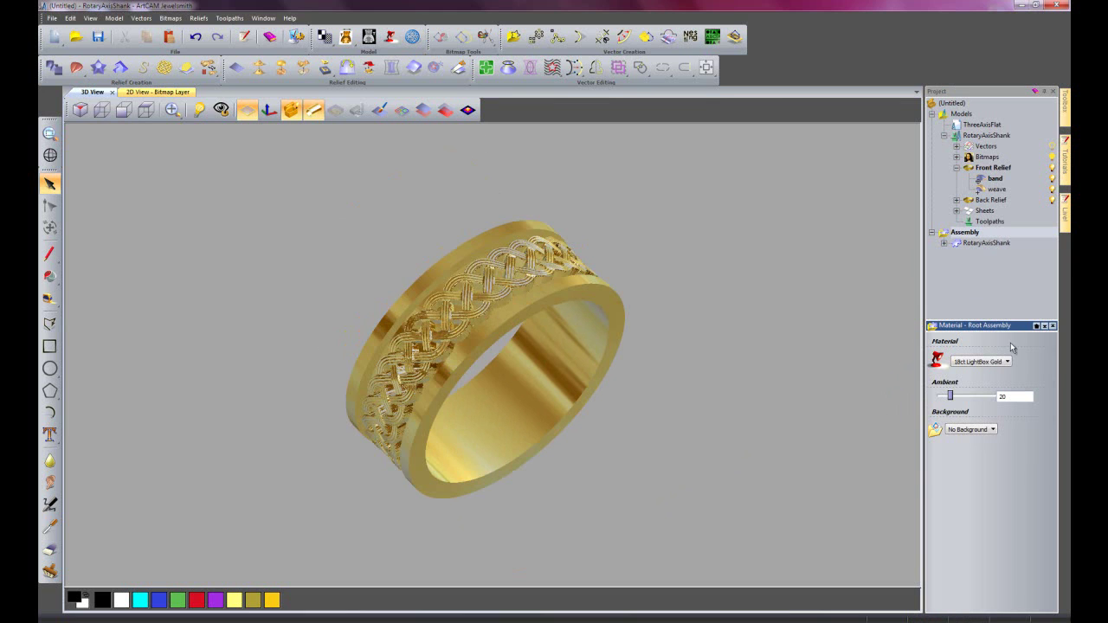
{"action": "left_click", "coordinate": [1044, 326]}
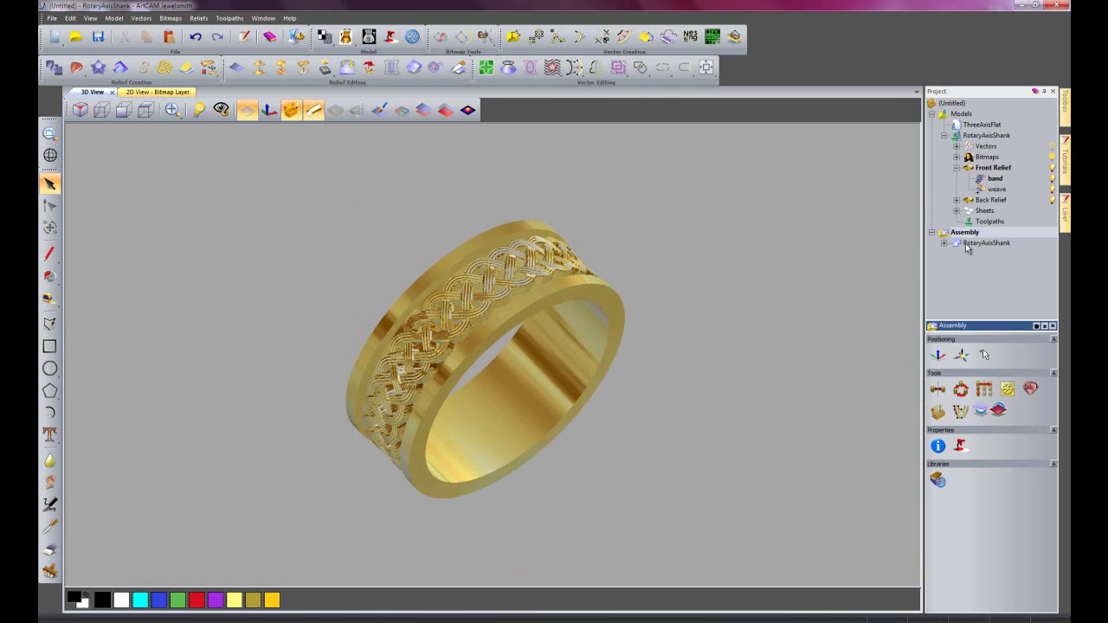
Export the RotaryAxisShank assembly as an ArtCAM assembly file named cross weave in the Celtic Wedding Rings component library folder
{"action": "right_click", "coordinate": [966, 247]}
{"action": "left_click", "coordinate": [997, 308]}
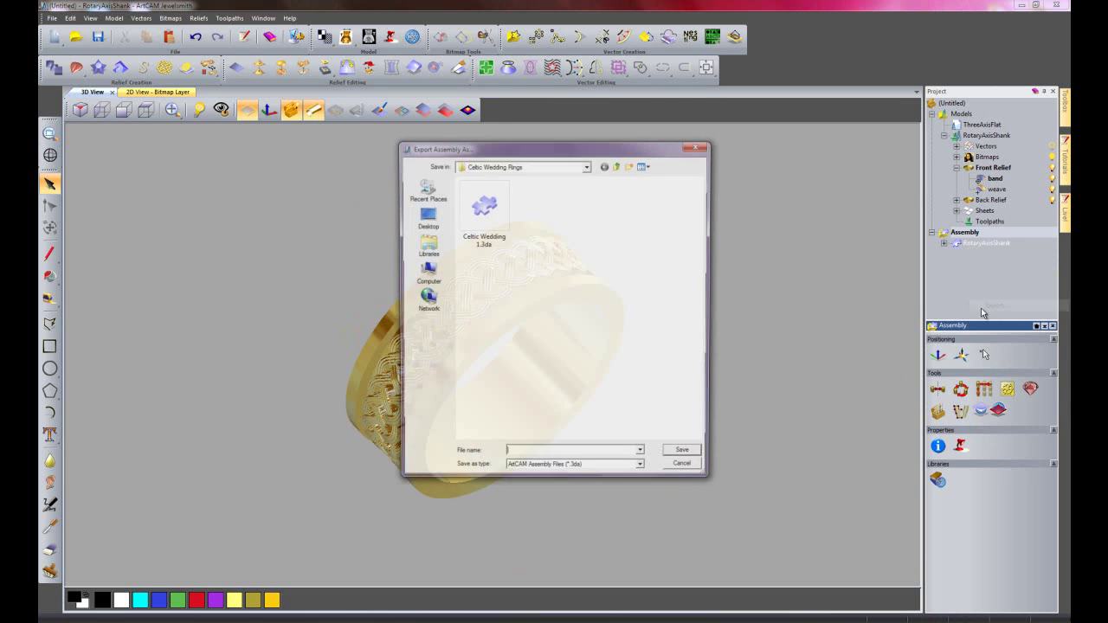
{"action": "left_click", "coordinate": [616, 168]}
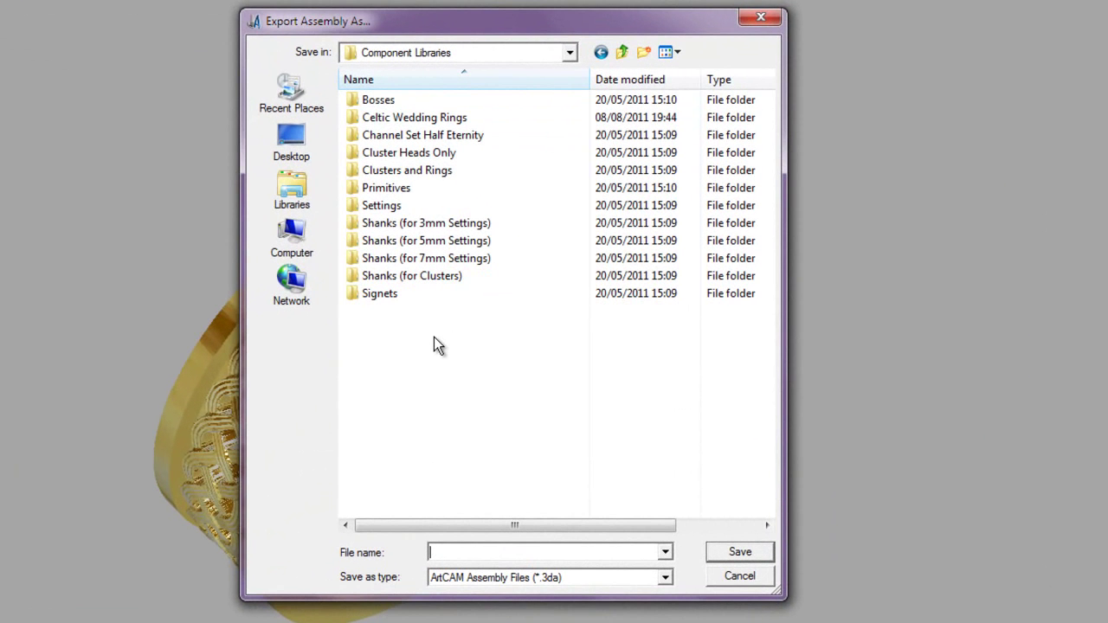
{"action": "left_click", "coordinate": [415, 118]}
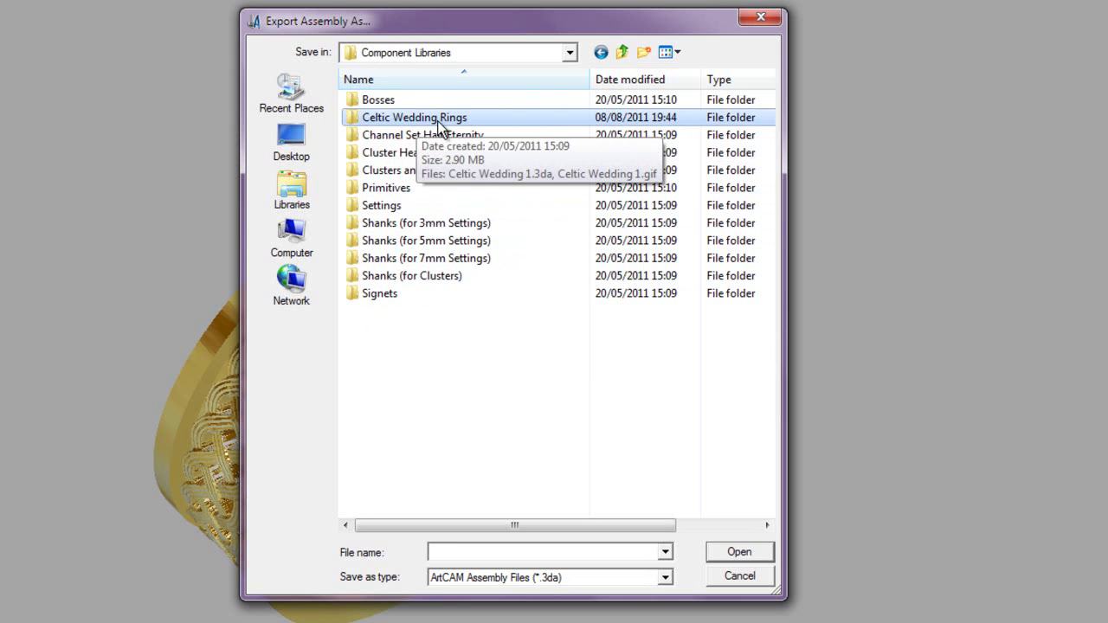
{"action": "double_click", "coordinate": [439, 123]}
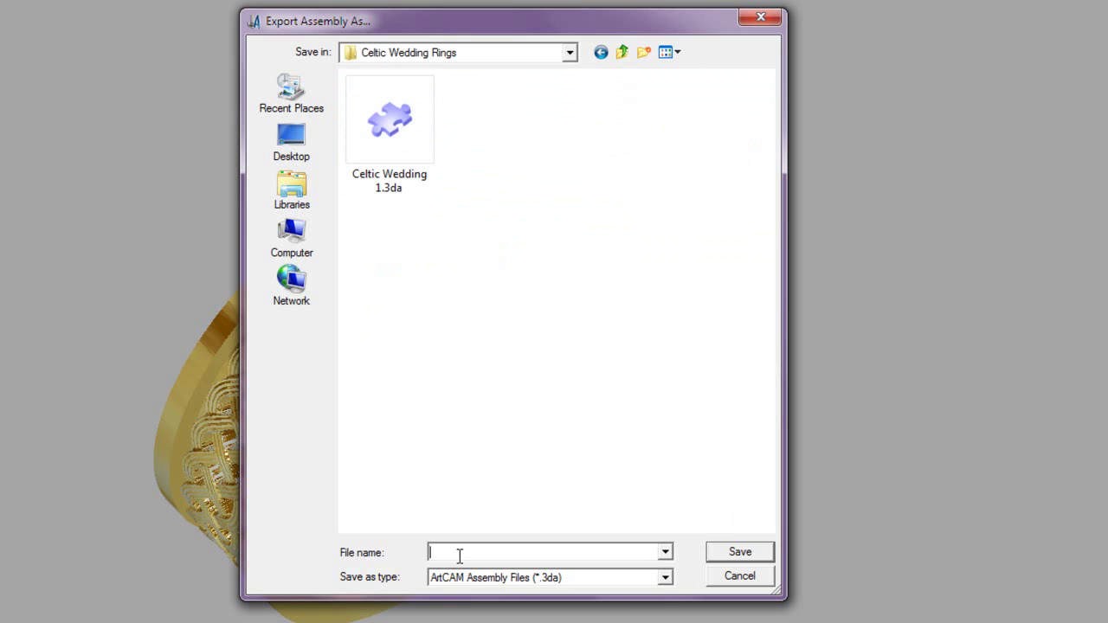
{"action": "type", "text": "cross weave"}
{"action": "left_click", "coordinate": [740, 551]}
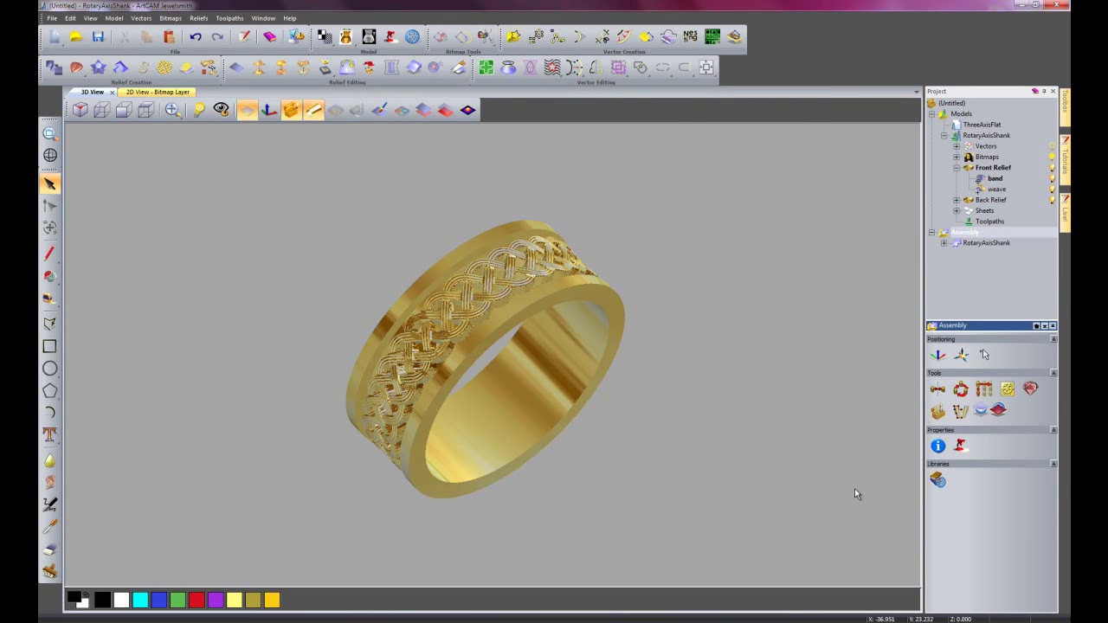
Tile the views vertically, shrink the 3D view to a small thumbnail-sized window, and orient the ring to fill it
{"action": "left_click", "coordinate": [263, 18]}
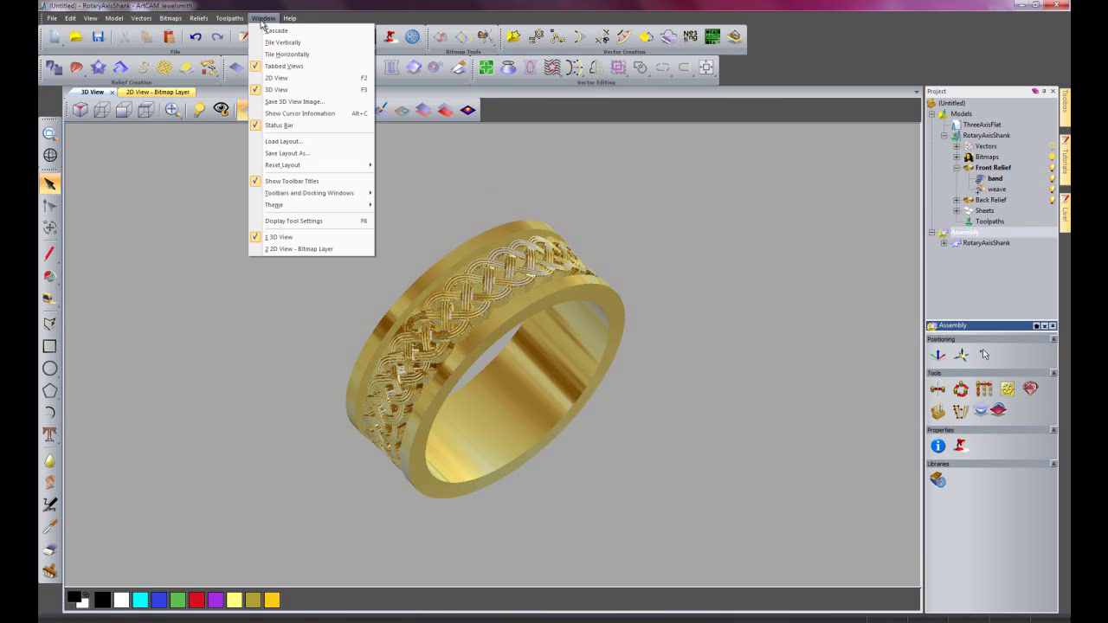
{"action": "left_click", "coordinate": [285, 42]}
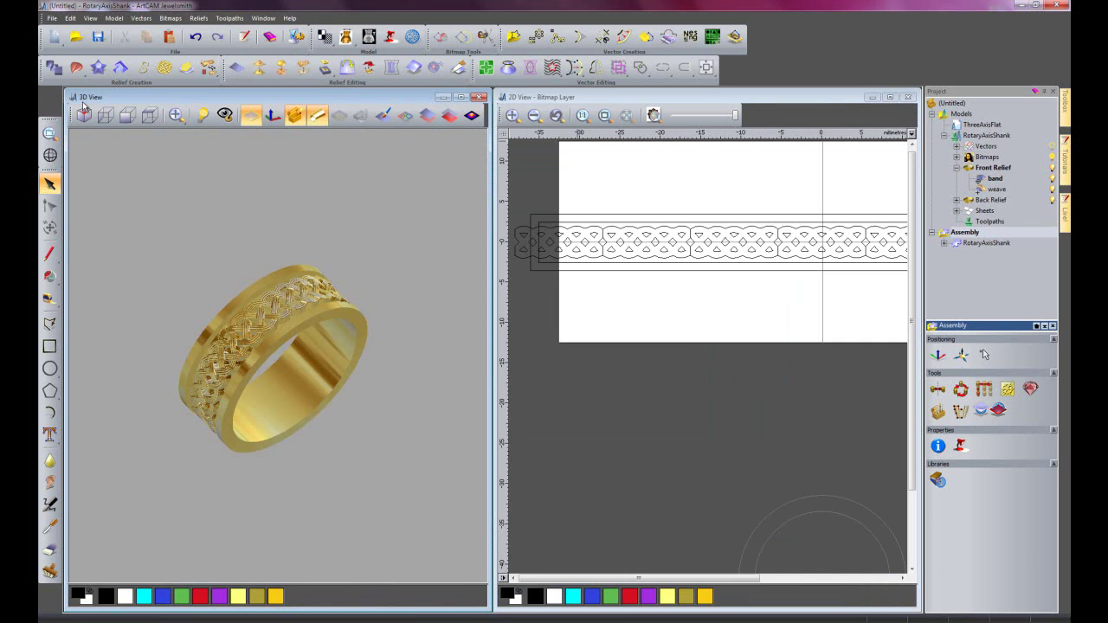
{"action": "left_click_drag", "start_coordinate": [66, 90], "coordinate": [326, 420]}
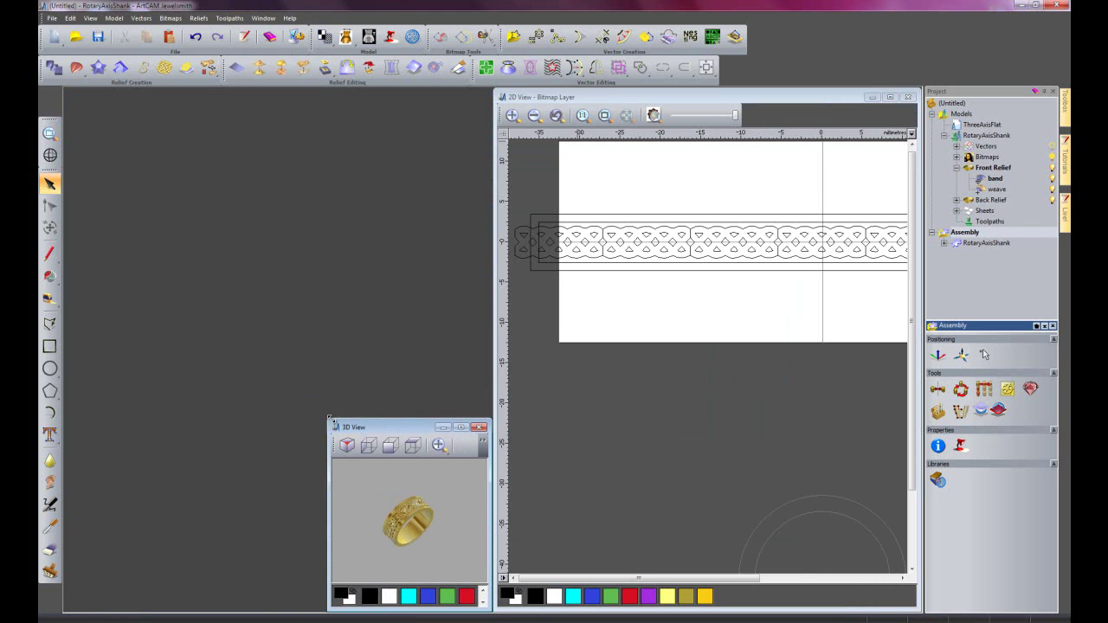
{"action": "left_click_drag", "start_coordinate": [328, 420], "coordinate": [327, 413]}
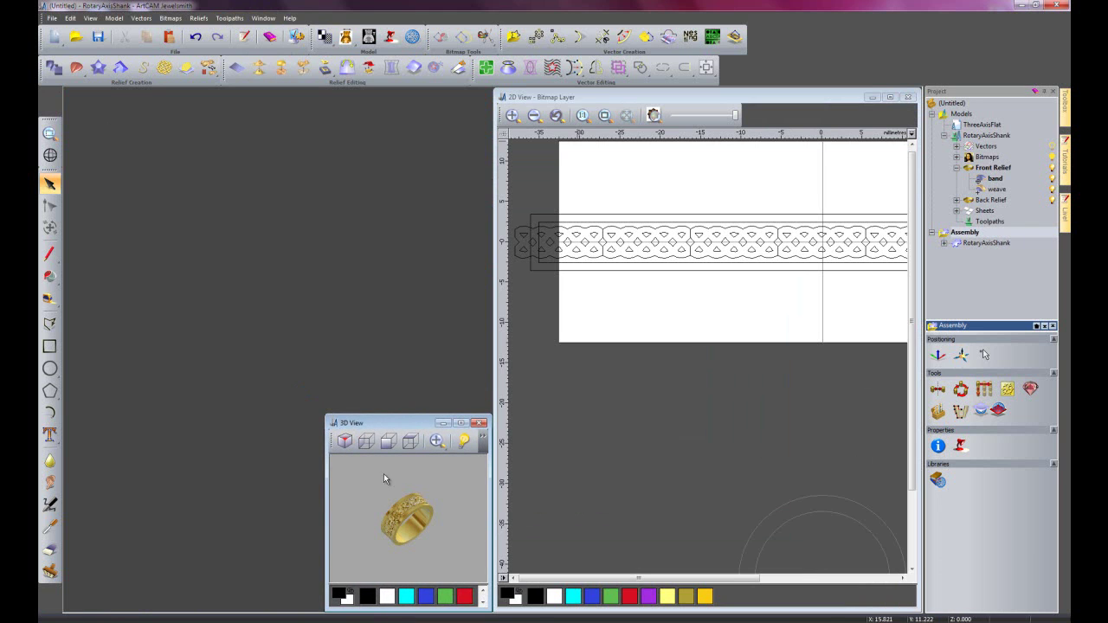
{"action": "left_click_drag", "start_coordinate": [449, 521], "coordinate": [449, 556]}
{"action": "scroll", "coordinate": [436, 519], "scroll_direction": "up", "scroll_amount": 3}
{"action": "scroll", "coordinate": [436, 517], "scroll_direction": "up", "scroll_amount": 2}
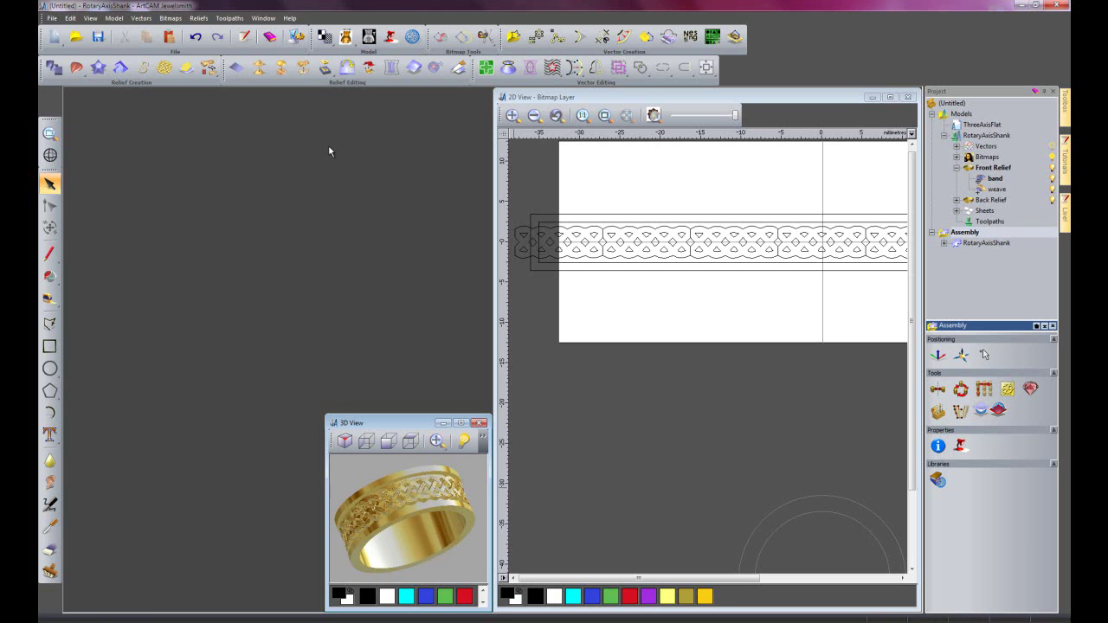
Save the 3D view as a JPEG image named cross weave in the Celtic Wedding Rings component library folder
{"action": "left_click", "coordinate": [264, 19]}
{"action": "left_click", "coordinate": [275, 101]}
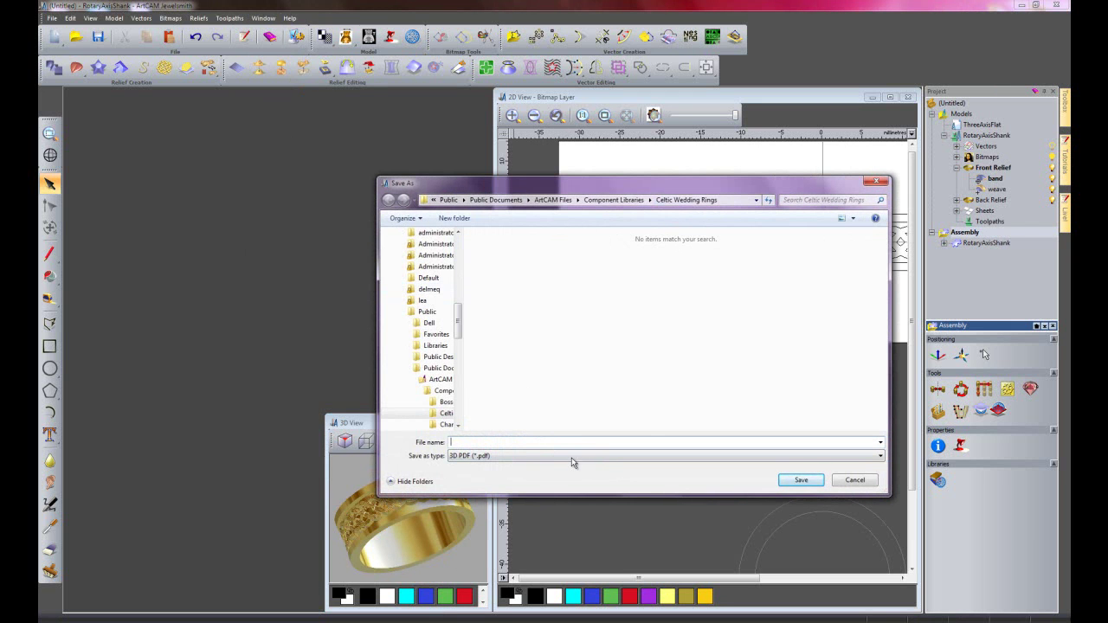
{"action": "left_click", "coordinate": [544, 456]}
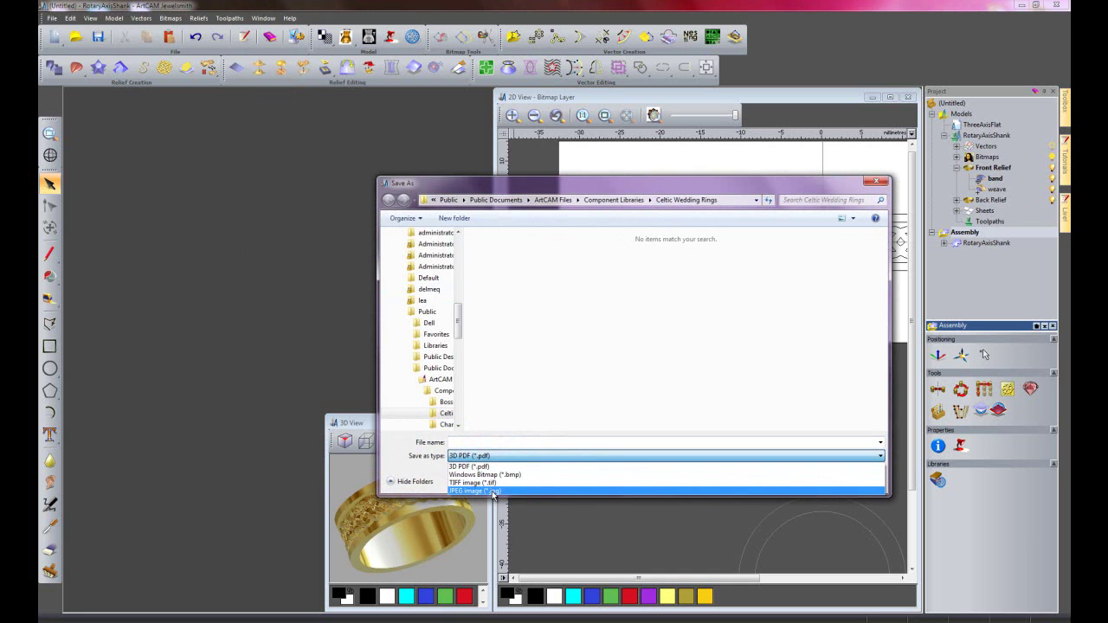
{"action": "left_click", "coordinate": [492, 494]}
{"action": "left_click", "coordinate": [476, 442]}
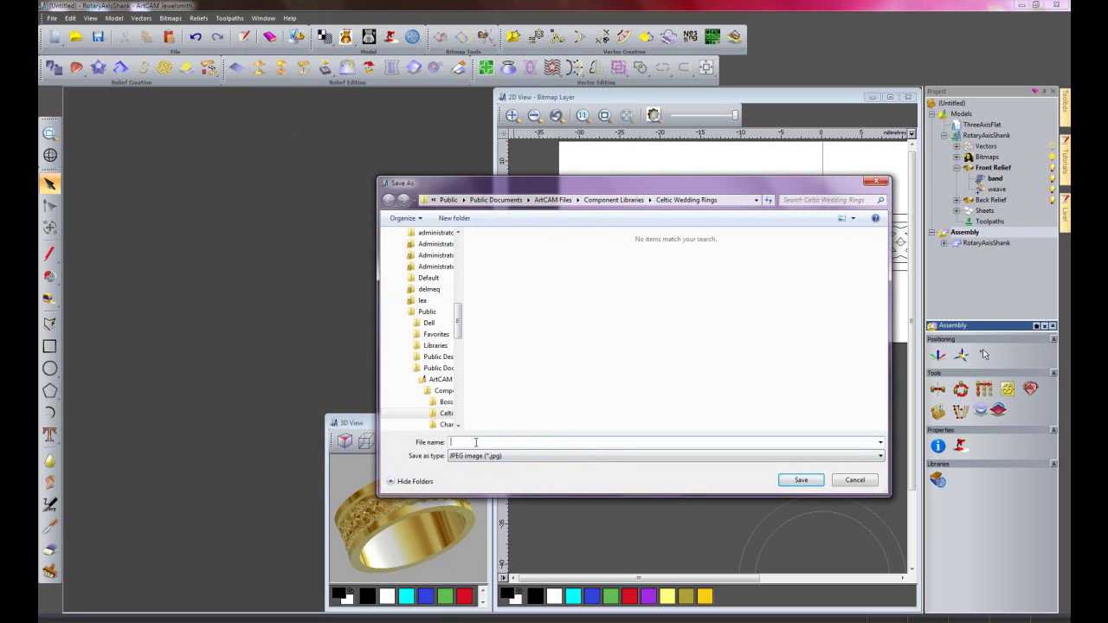
{"action": "type", "text": "cross weave"}
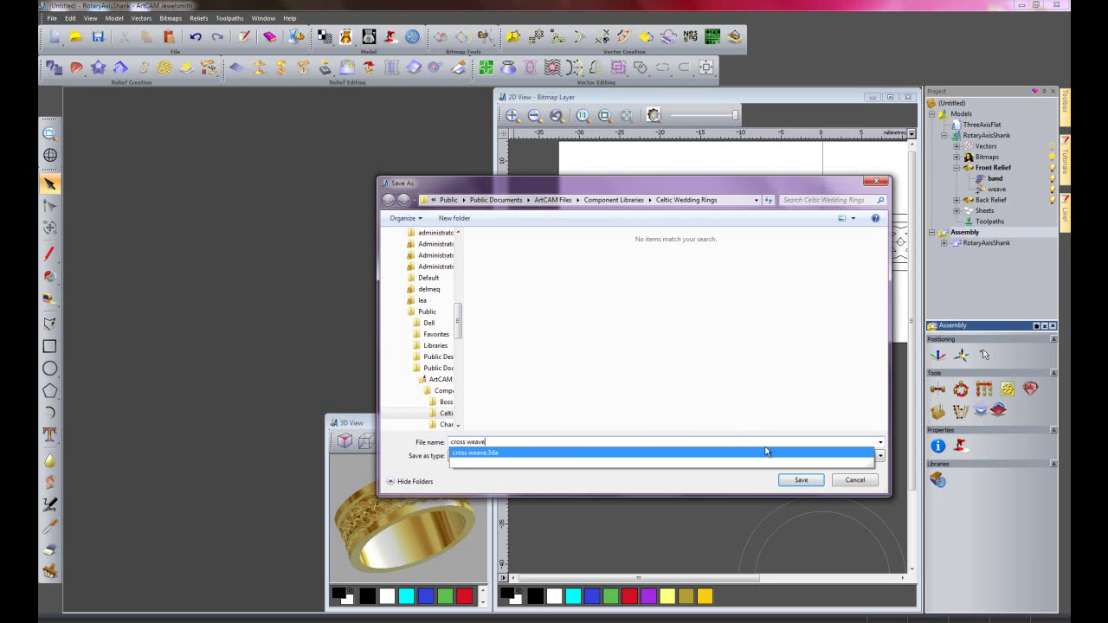
{"action": "left_click", "coordinate": [796, 482]}
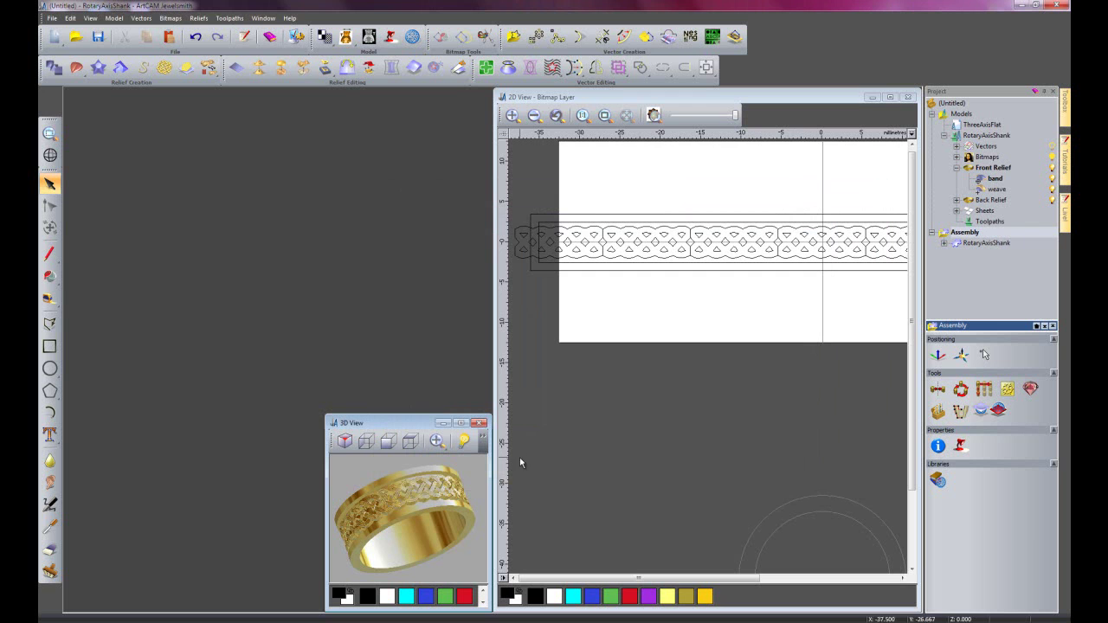
Maximize the 3D view and open the cross weave component from the Celtic Wedding Rings component library
{"action": "left_click", "coordinate": [461, 425]}
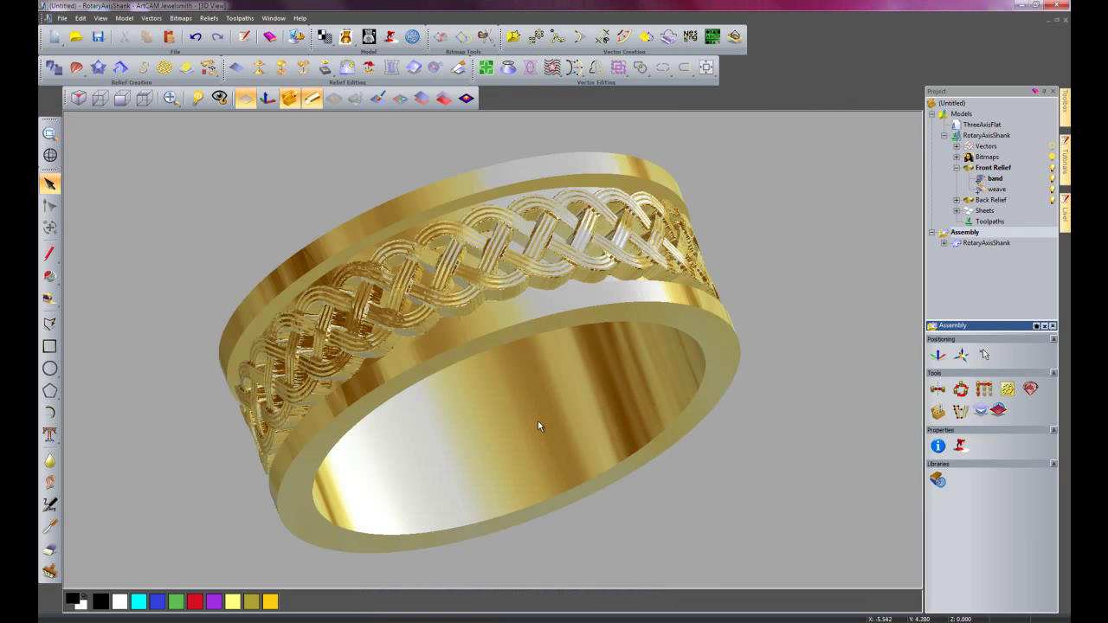
{"action": "left_click", "coordinate": [939, 480]}
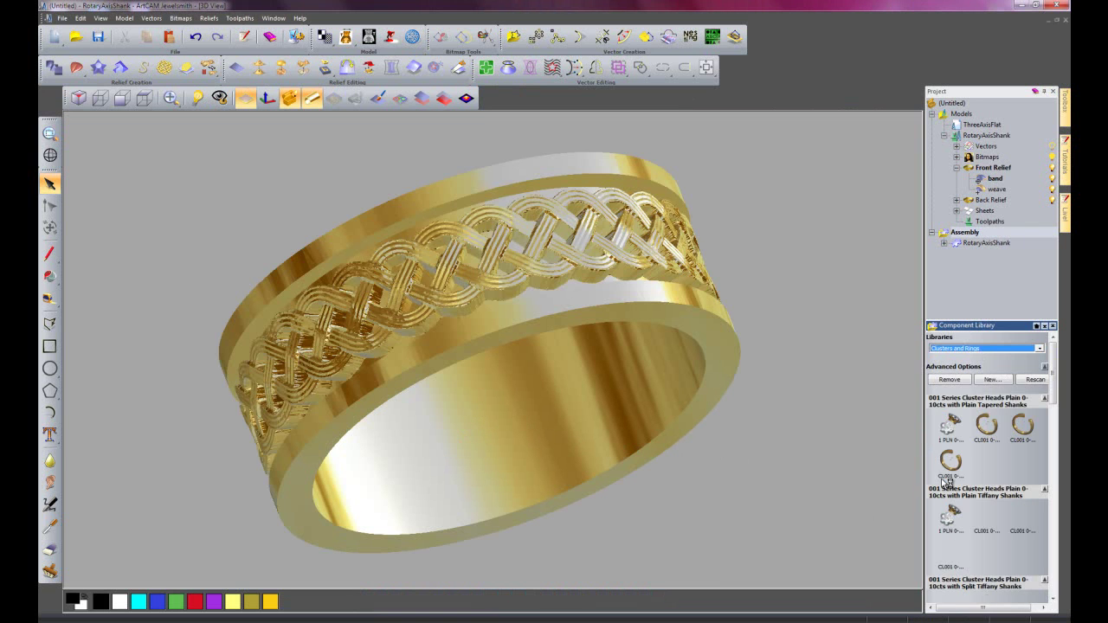
{"action": "left_click", "coordinate": [985, 348]}
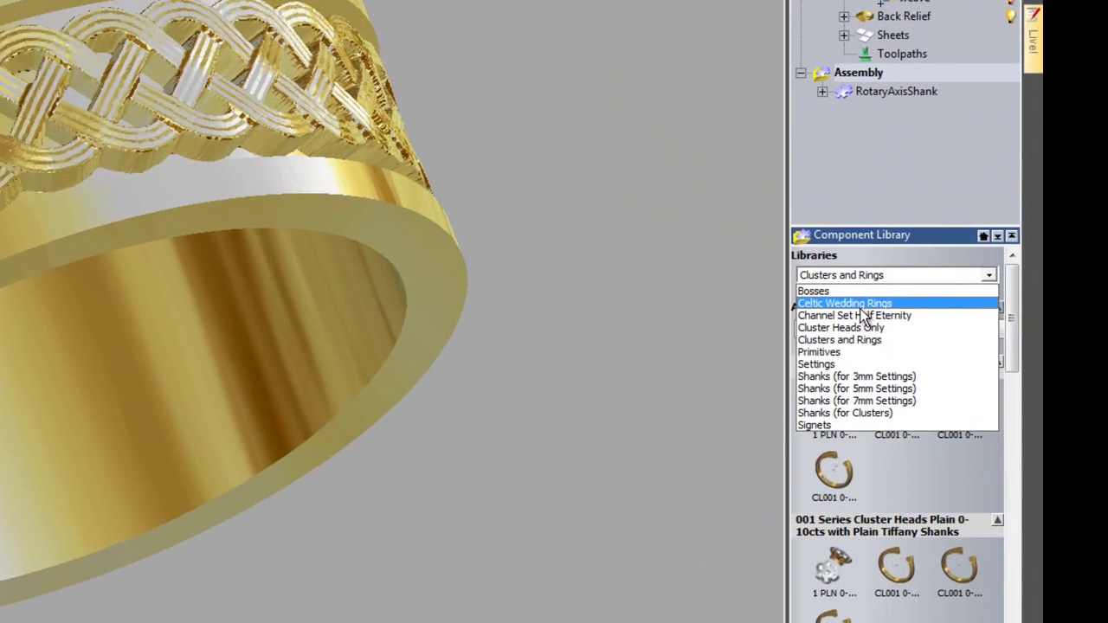
{"action": "left_click", "coordinate": [845, 294]}
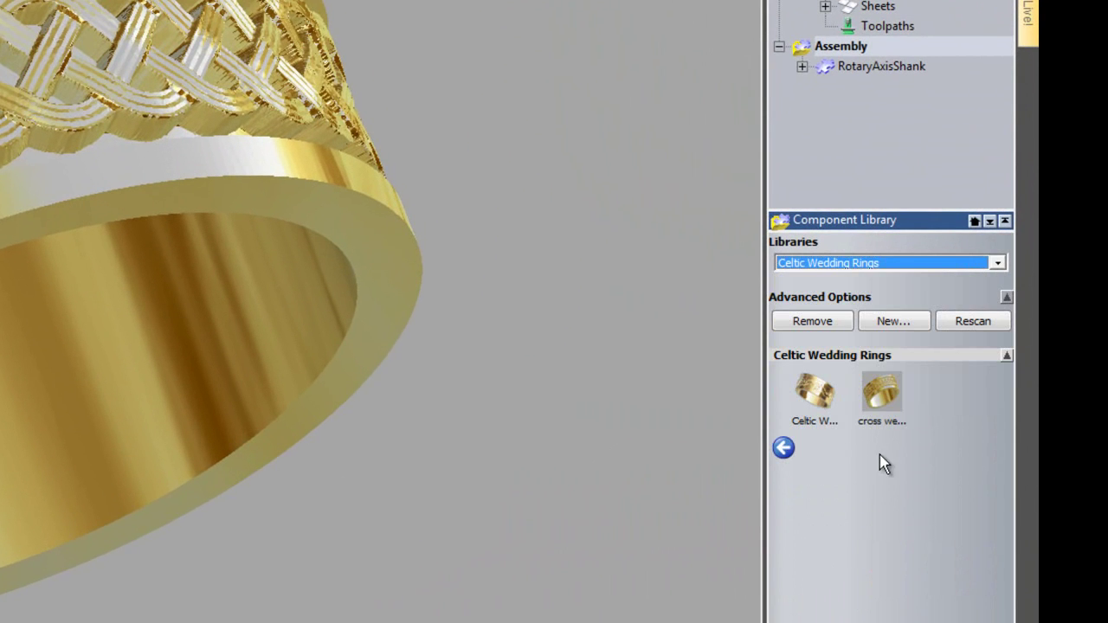
{"action": "double_click", "coordinate": [882, 398]}
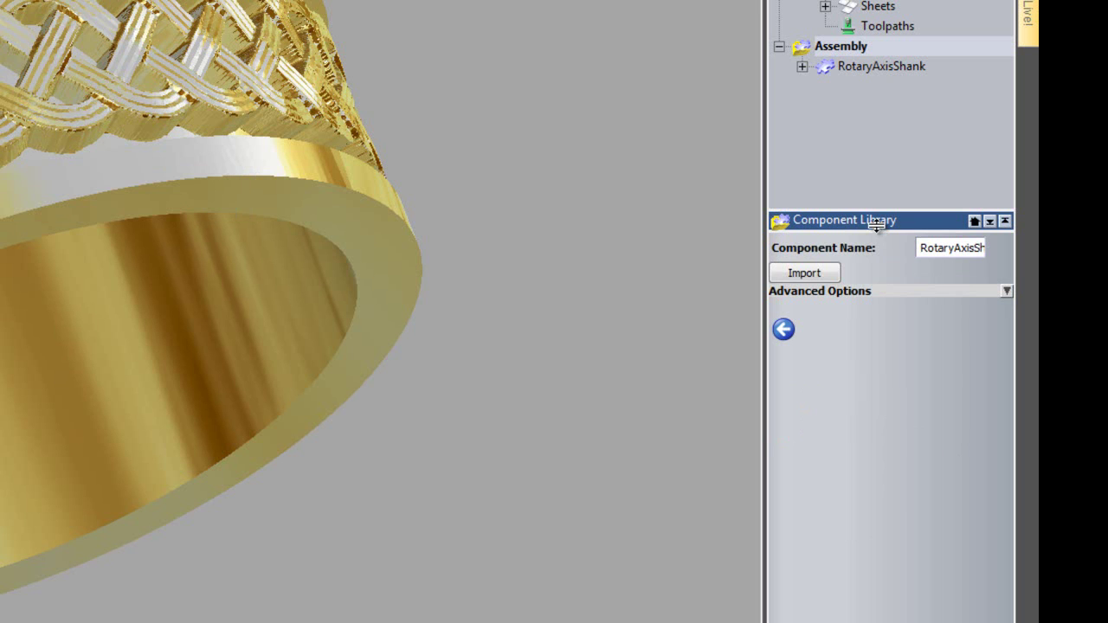
Check the RotaryAxisShank assembly's attributes for its nearest point to centre and inner diameter, and return to the assembly tools
{"action": "left_click", "coordinate": [868, 69]}
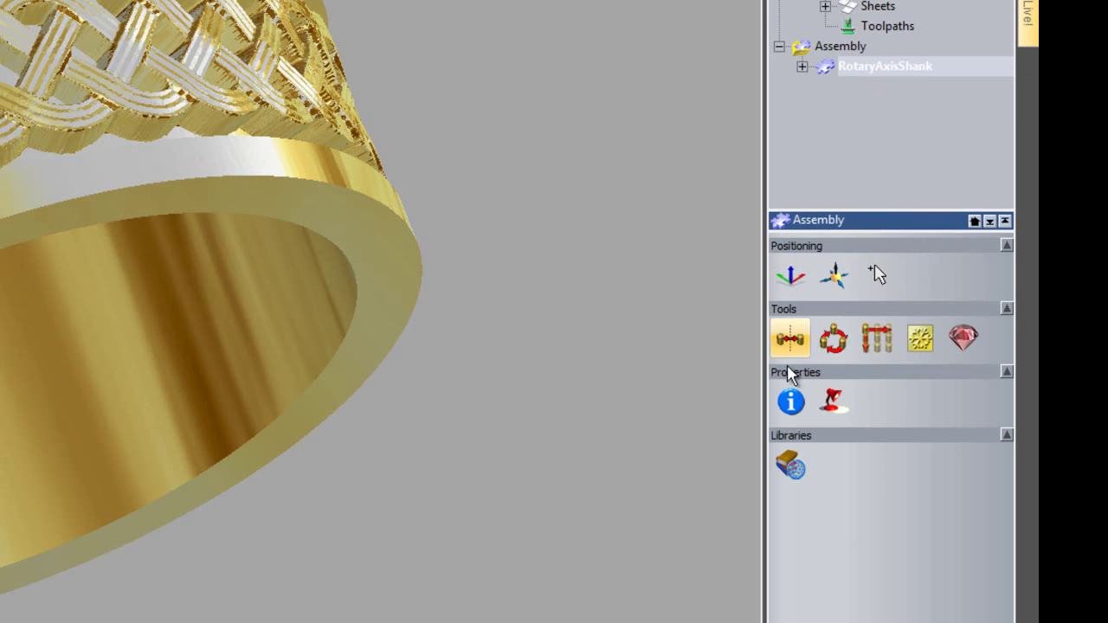
{"action": "left_click", "coordinate": [791, 403]}
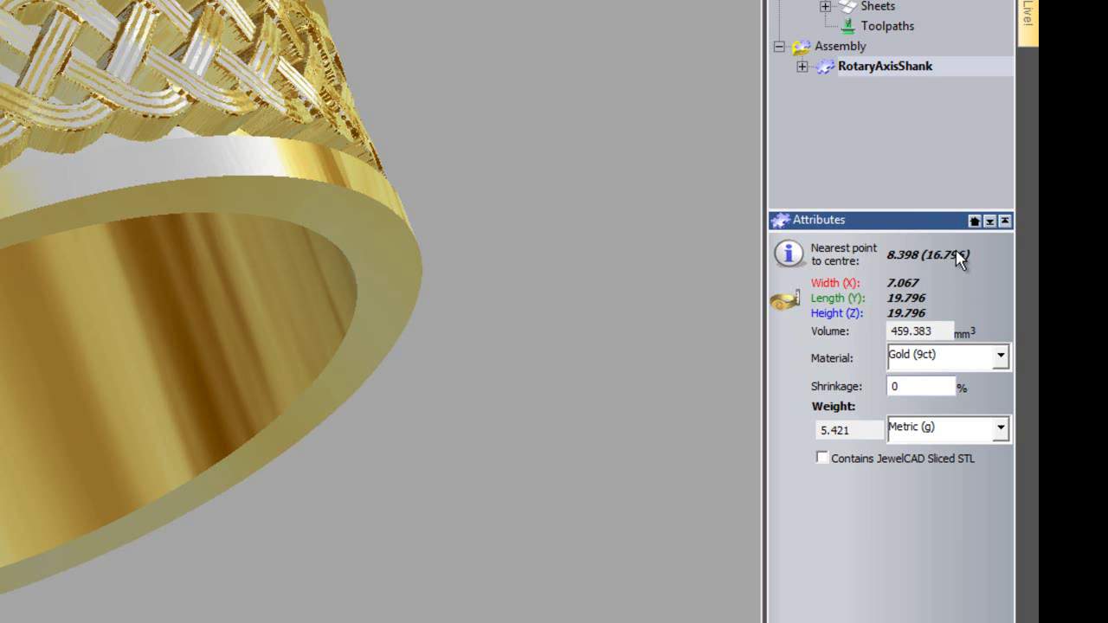
{"action": "left_click", "coordinate": [975, 222]}
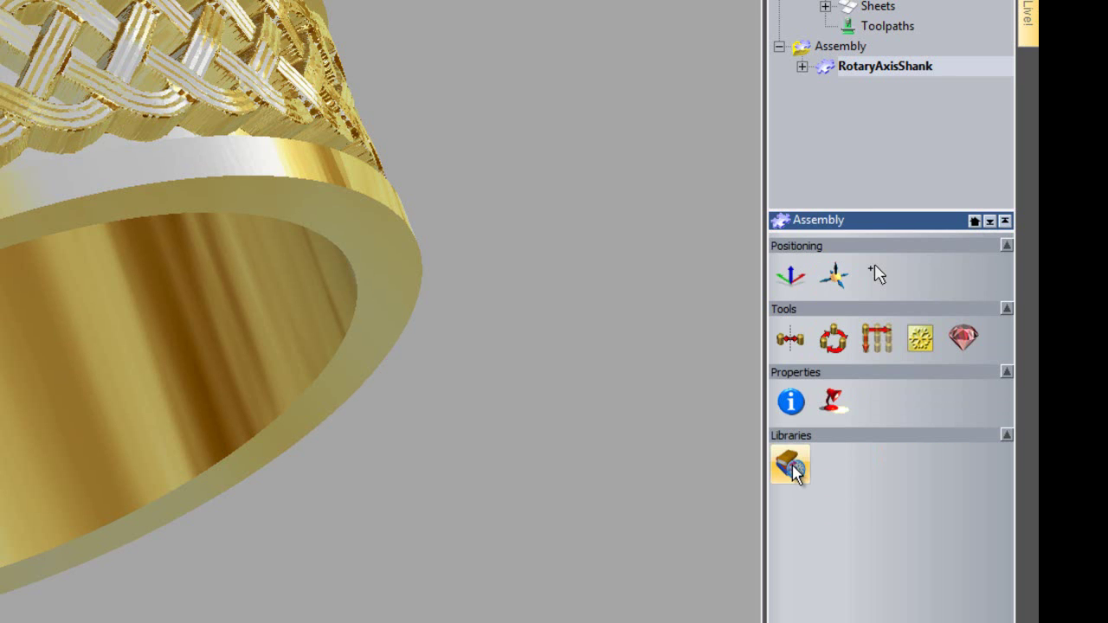
Reopen the cross weave component from the library, activate its Dimension 1 in the advanced options and describe it as ShankDiameter
{"action": "left_click", "coordinate": [790, 468]}
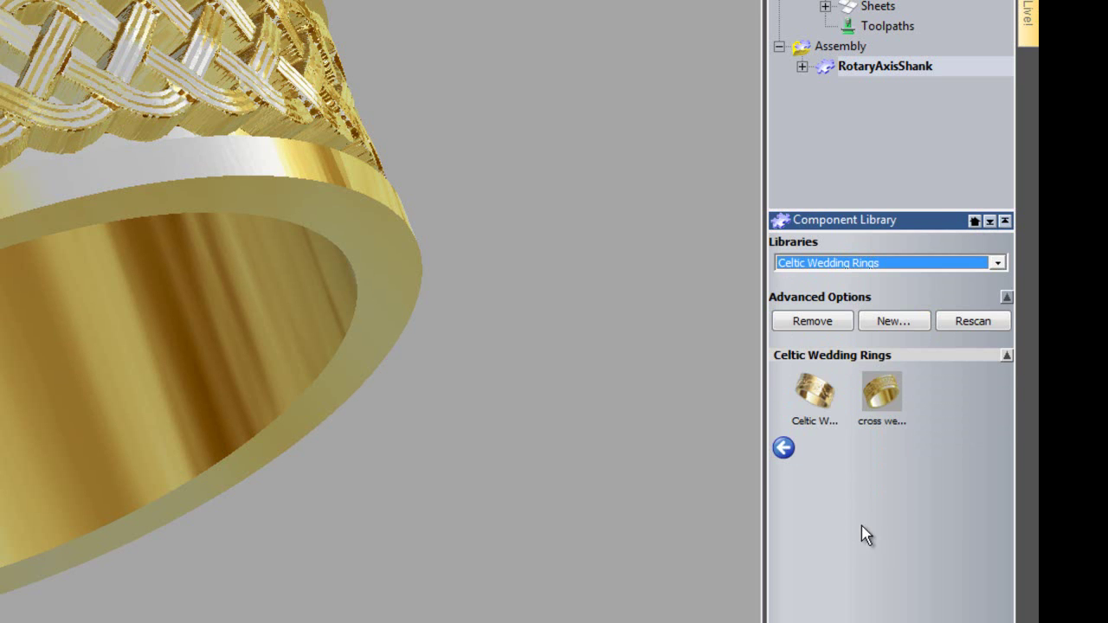
{"action": "left_click", "coordinate": [883, 402]}
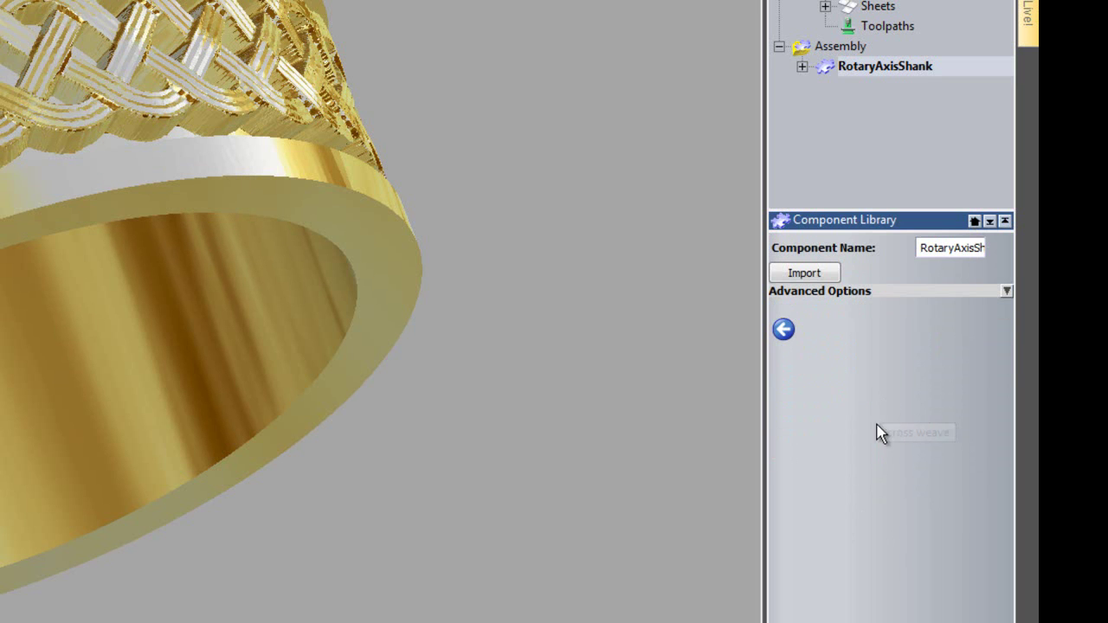
{"action": "left_click", "coordinate": [1007, 293]}
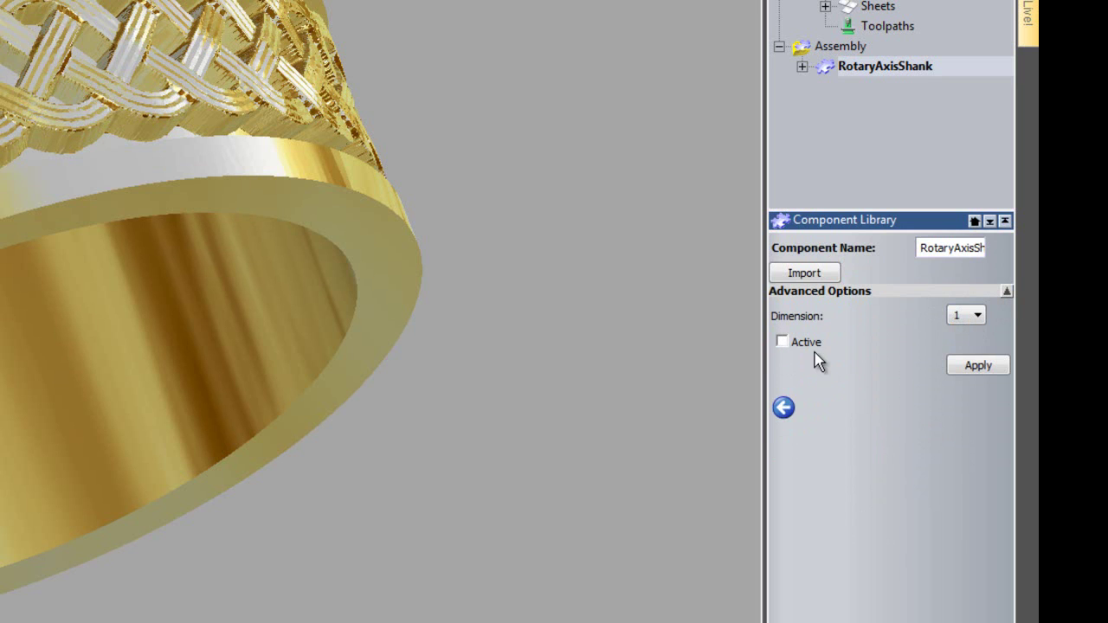
{"action": "left_click", "coordinate": [782, 342]}
{"action": "left_click_drag", "start_coordinate": [931, 394], "coordinate": [798, 400]}
{"action": "type", "text": "S"}
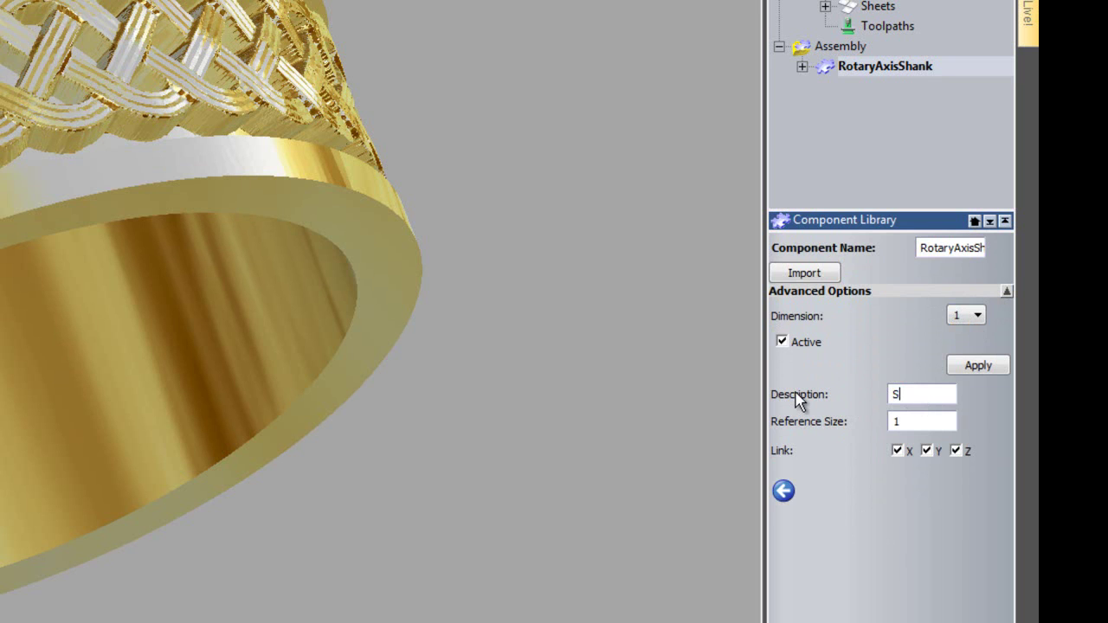
{"action": "type", "text": "hankDiameter"}
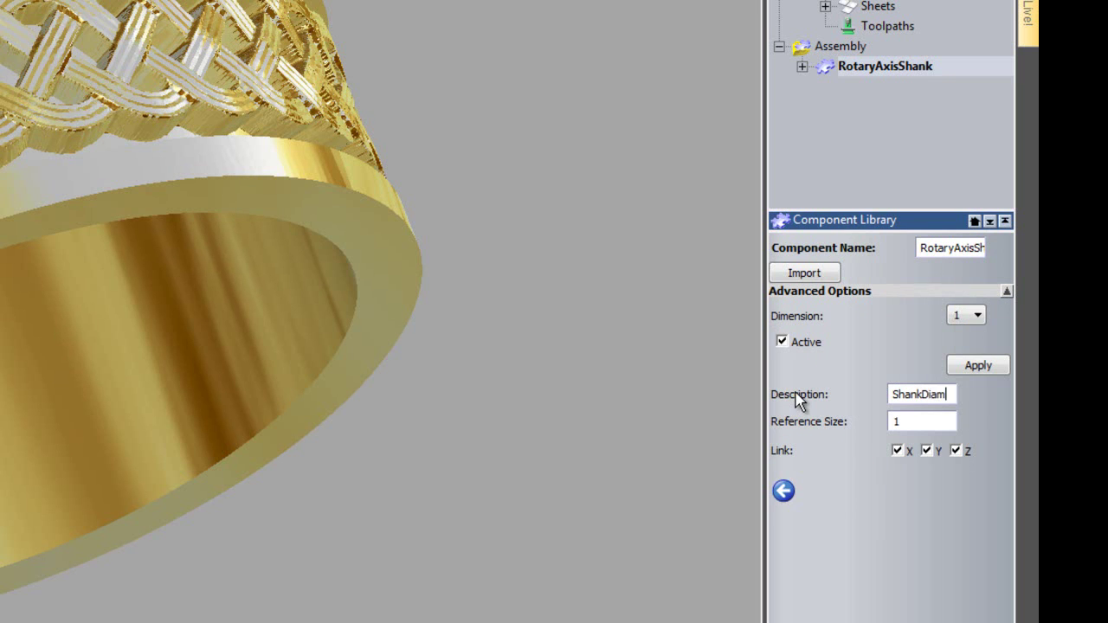